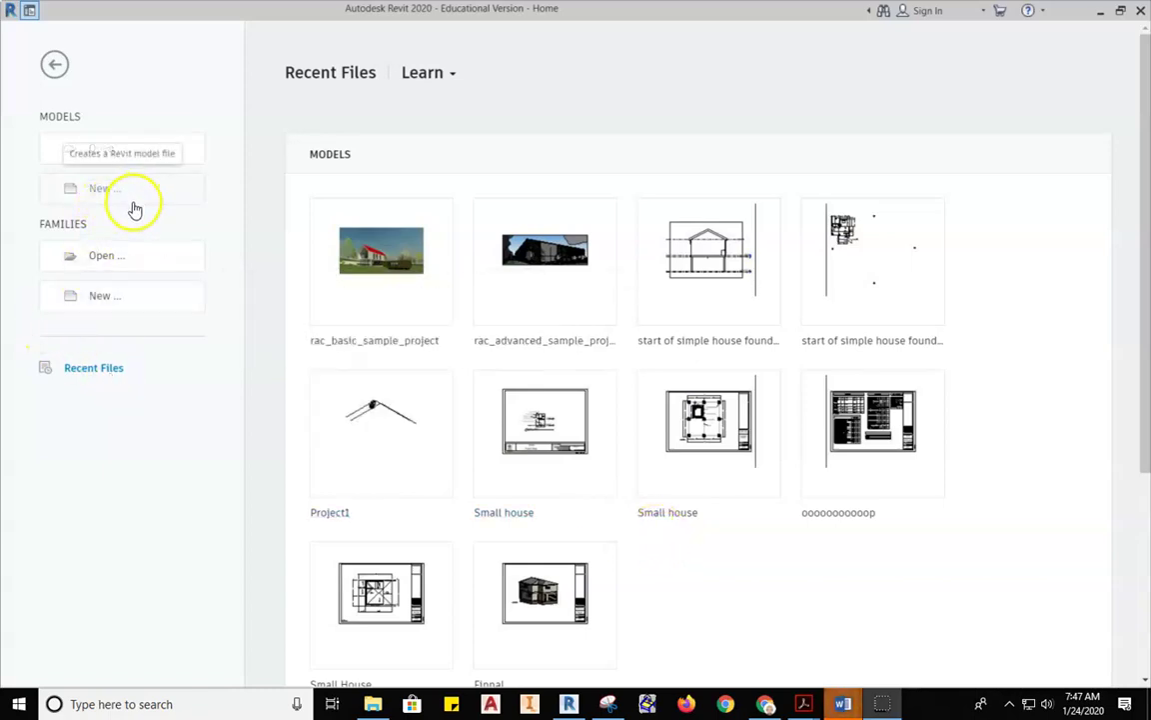
Create a new project from the Architectural Template.
{"action": "left_click", "coordinate": [106, 190]}
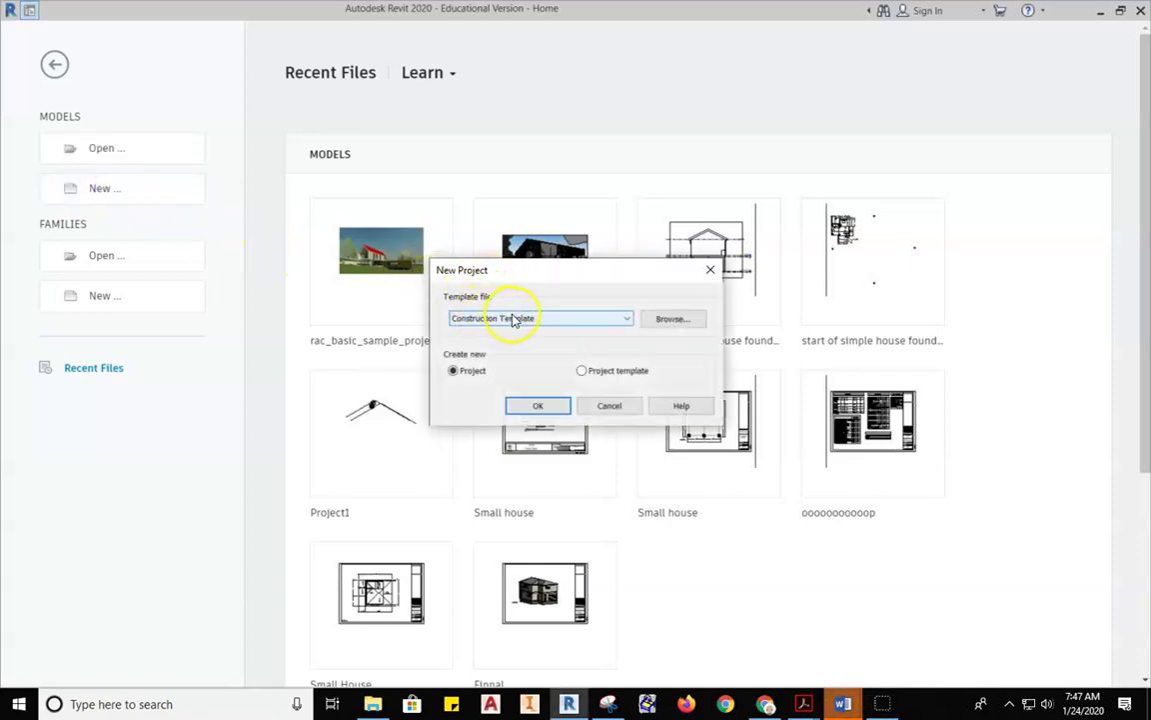
{"action": "left_click", "coordinate": [536, 319]}
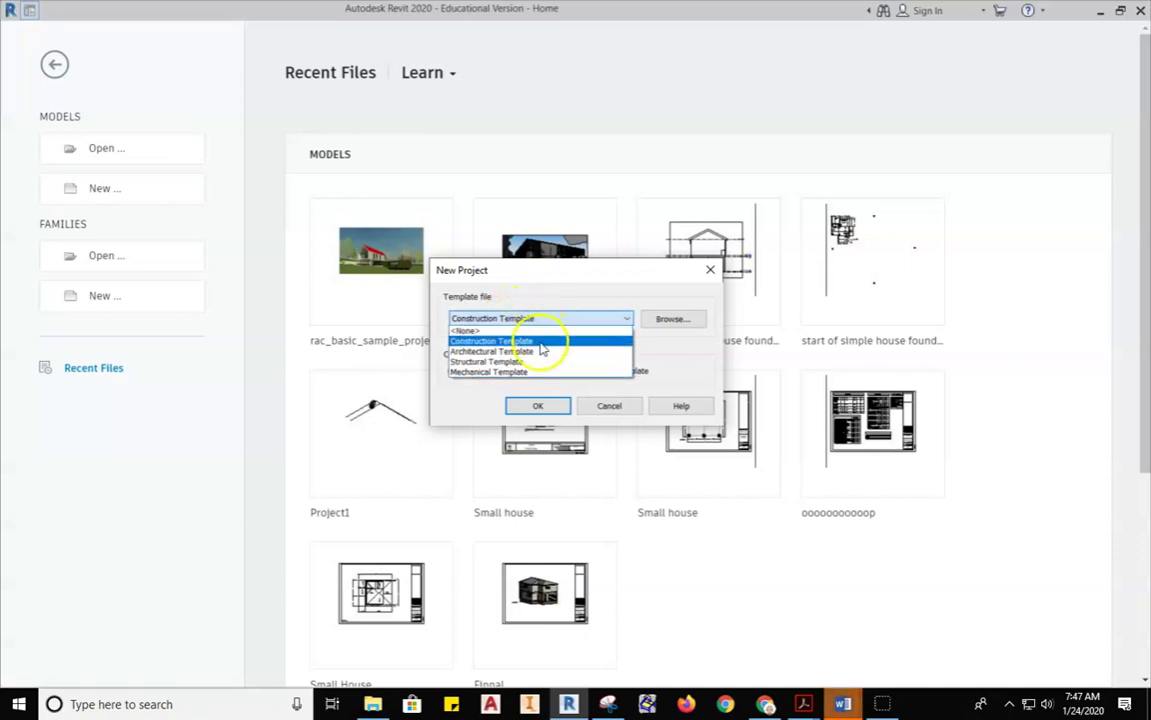
{"action": "left_click", "coordinate": [483, 352]}
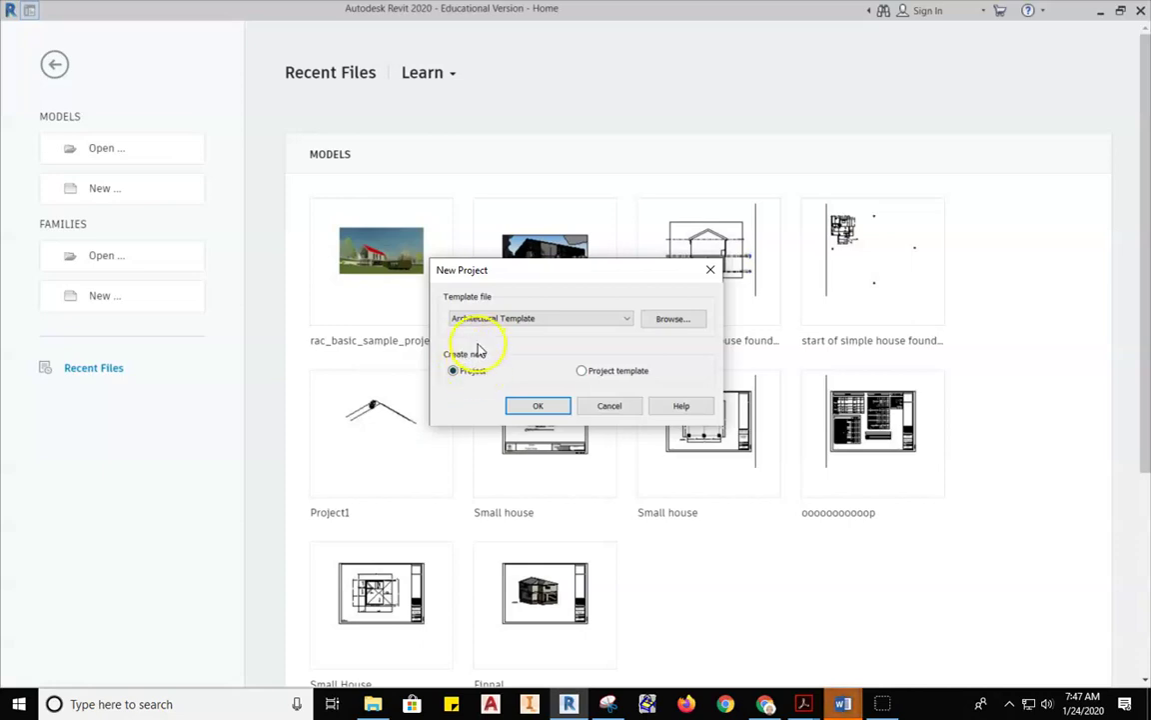
{"action": "left_click", "coordinate": [547, 405]}
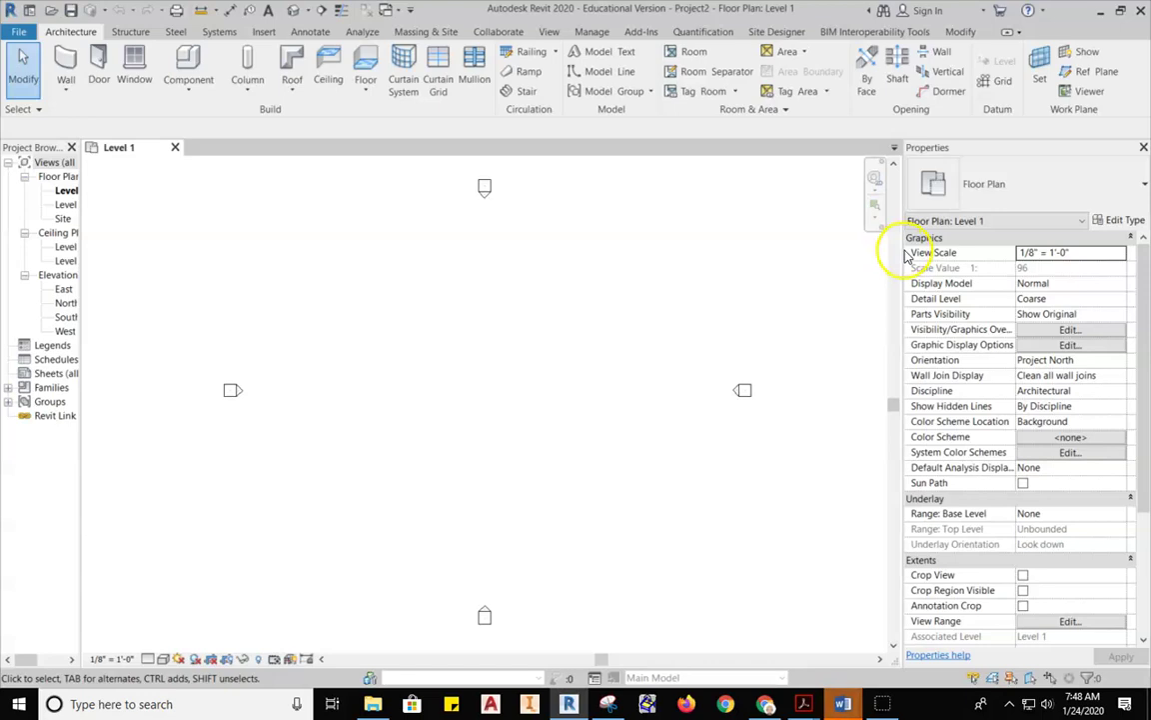
Narrow the Properties palette and widen the Project Browser so its view names are readable.
{"action": "left_click_drag", "start_coordinate": [992, 147], "coordinate": [1146, 173]}
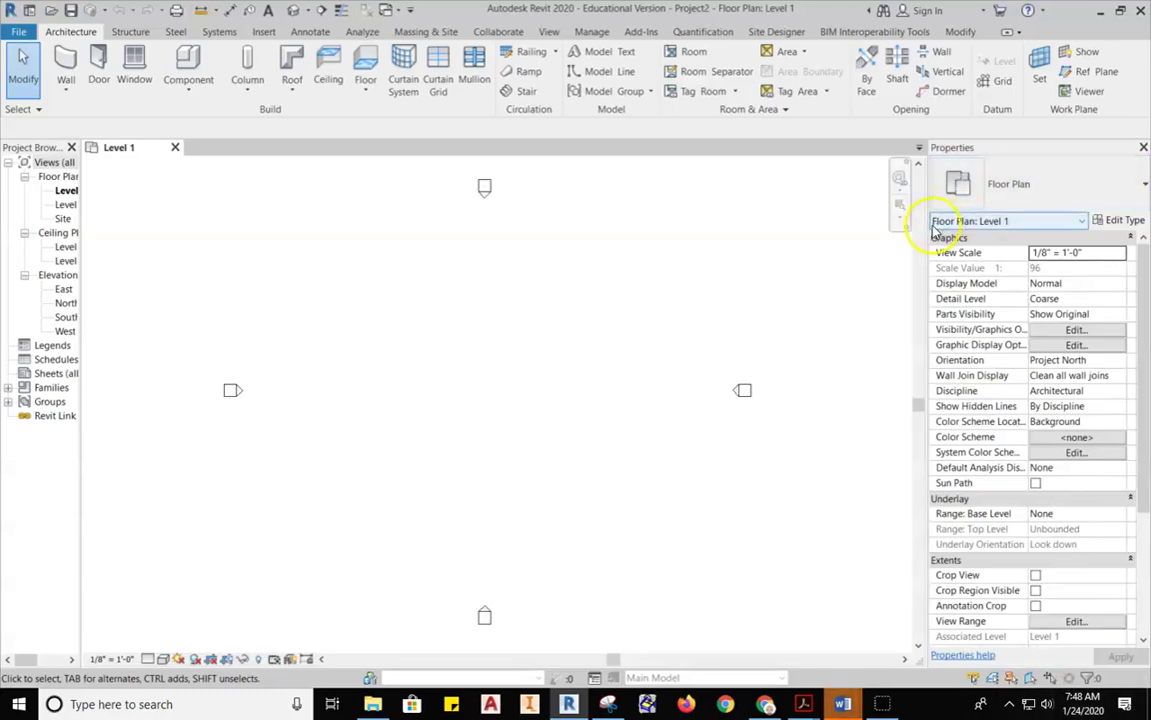
{"action": "left_click_drag", "start_coordinate": [924, 227], "coordinate": [966, 226]}
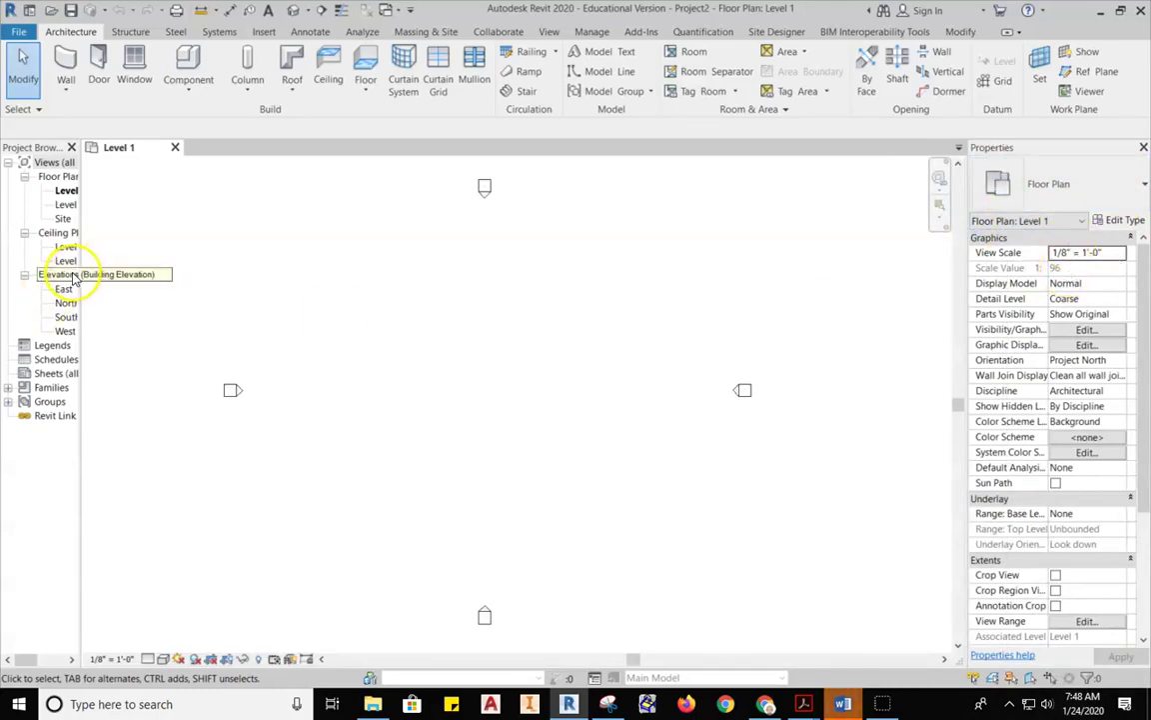
{"action": "left_click_drag", "start_coordinate": [81, 279], "coordinate": [120, 280]}
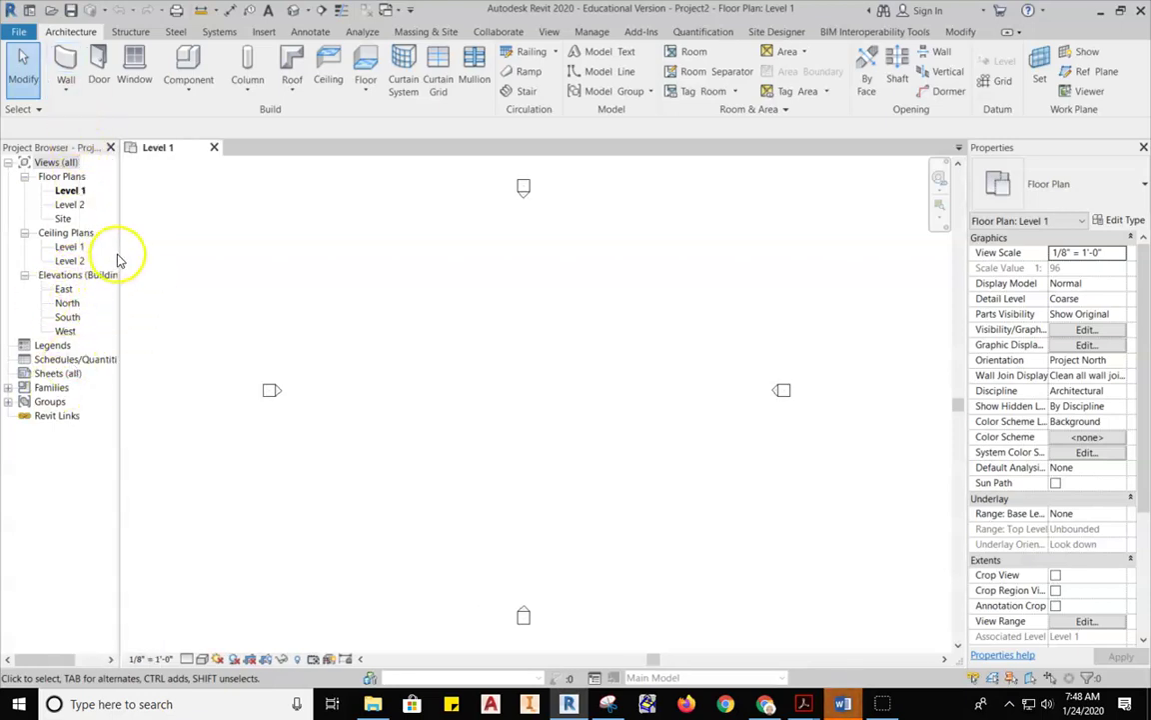
{"action": "mouse_move", "coordinate": [119, 254]}
{"action": "left_mouse_down"}
{"action": "mouse_move", "coordinate": [151, 261]}
{"action": "mouse_move", "coordinate": [113, 257]}
{"action": "left_mouse_up"}
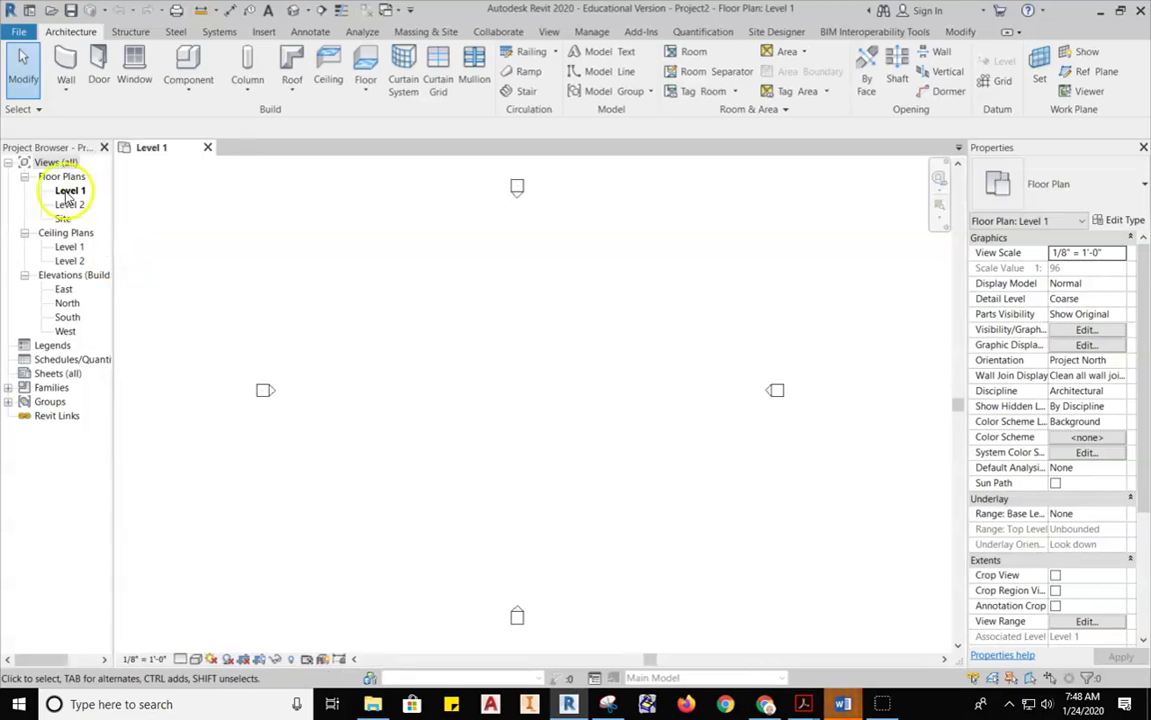
Review the file, architecture, structure, insert, annotation and view commands, including the list of user interface elements that can be shown.
{"action": "left_click", "coordinate": [22, 31]}
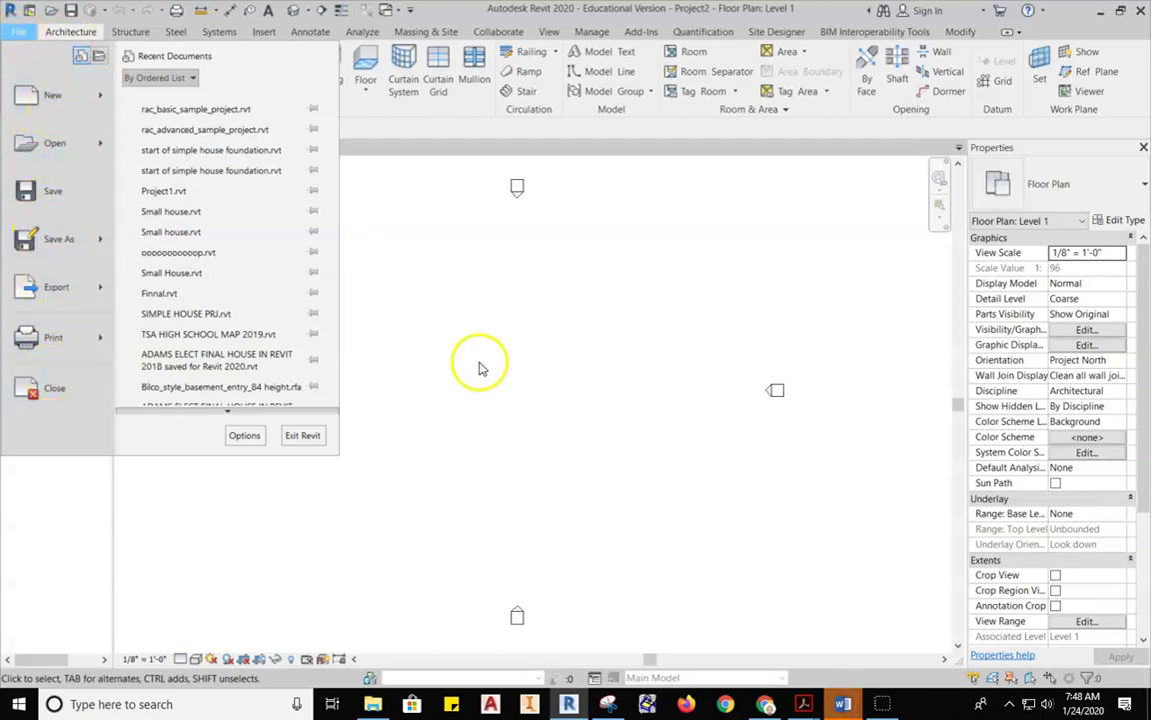
{"action": "left_click", "coordinate": [440, 325]}
{"action": "left_click", "coordinate": [72, 33]}
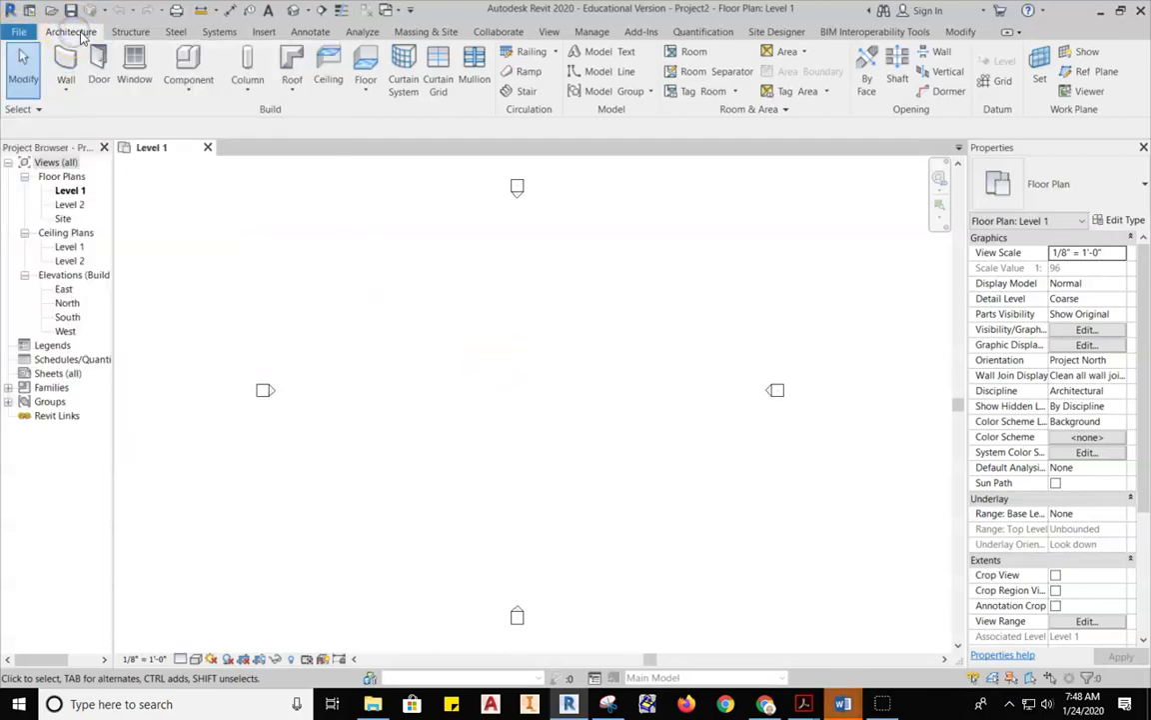
{"action": "left_click", "coordinate": [129, 33]}
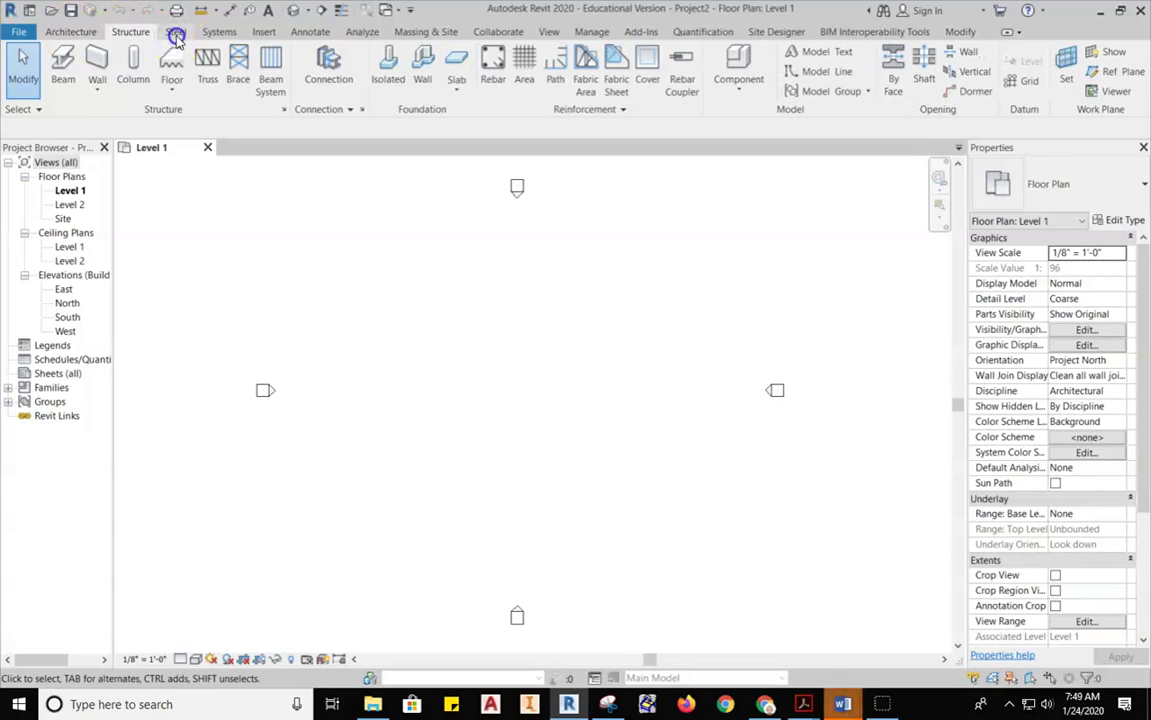
{"action": "left_click", "coordinate": [176, 33]}
{"action": "left_click", "coordinate": [257, 36]}
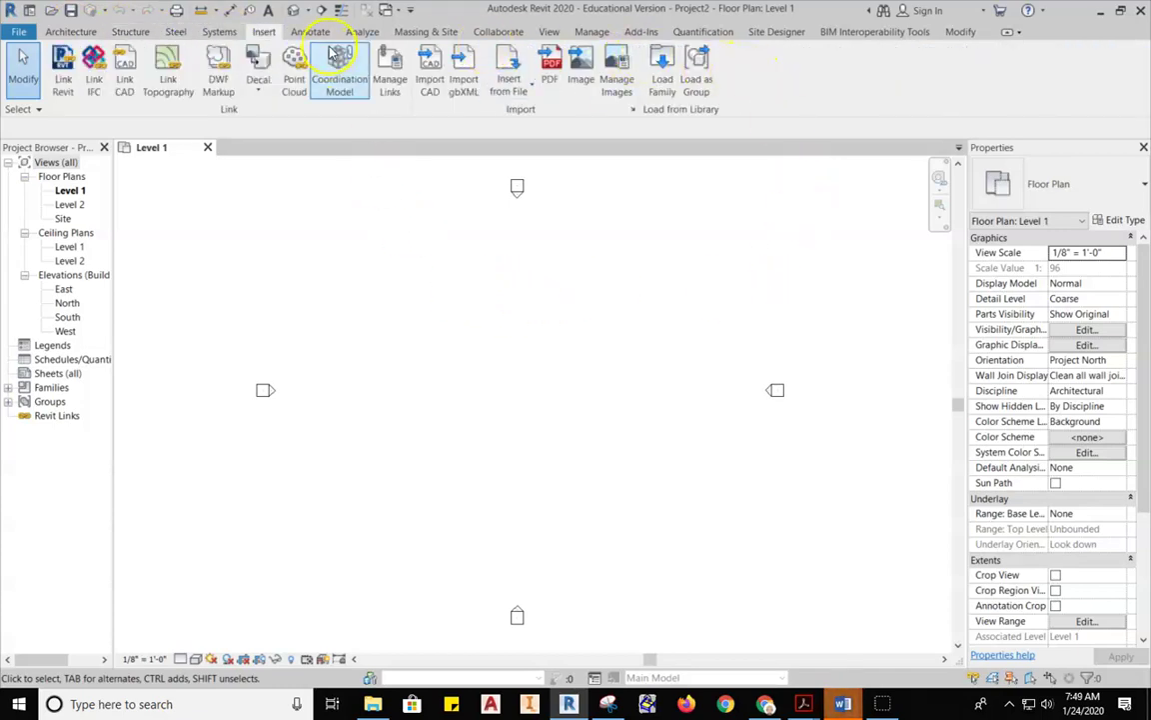
{"action": "left_click", "coordinate": [72, 33]}
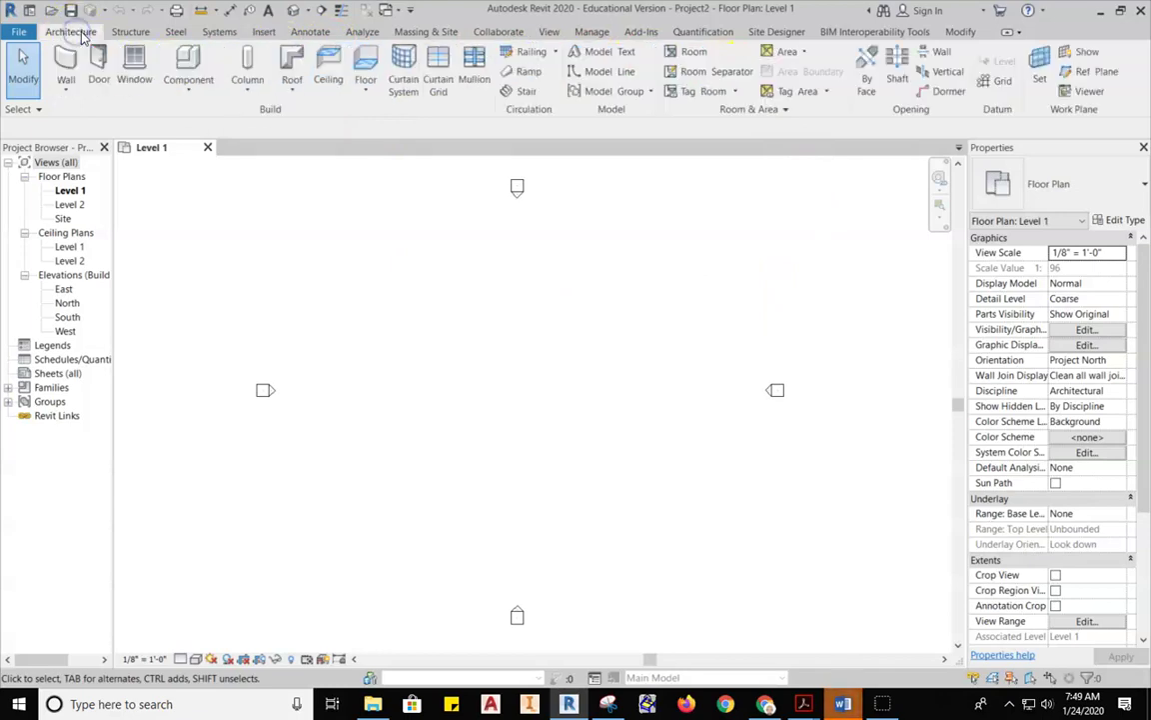
{"action": "left_click", "coordinate": [310, 32]}
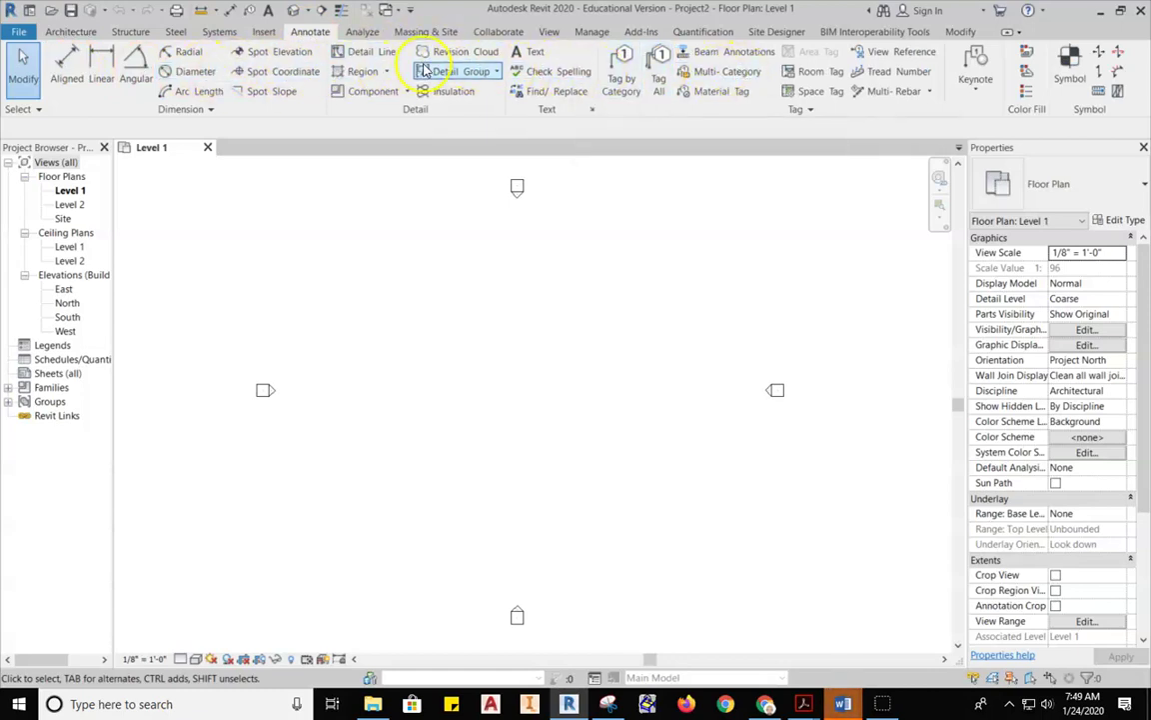
{"action": "left_click", "coordinate": [549, 32]}
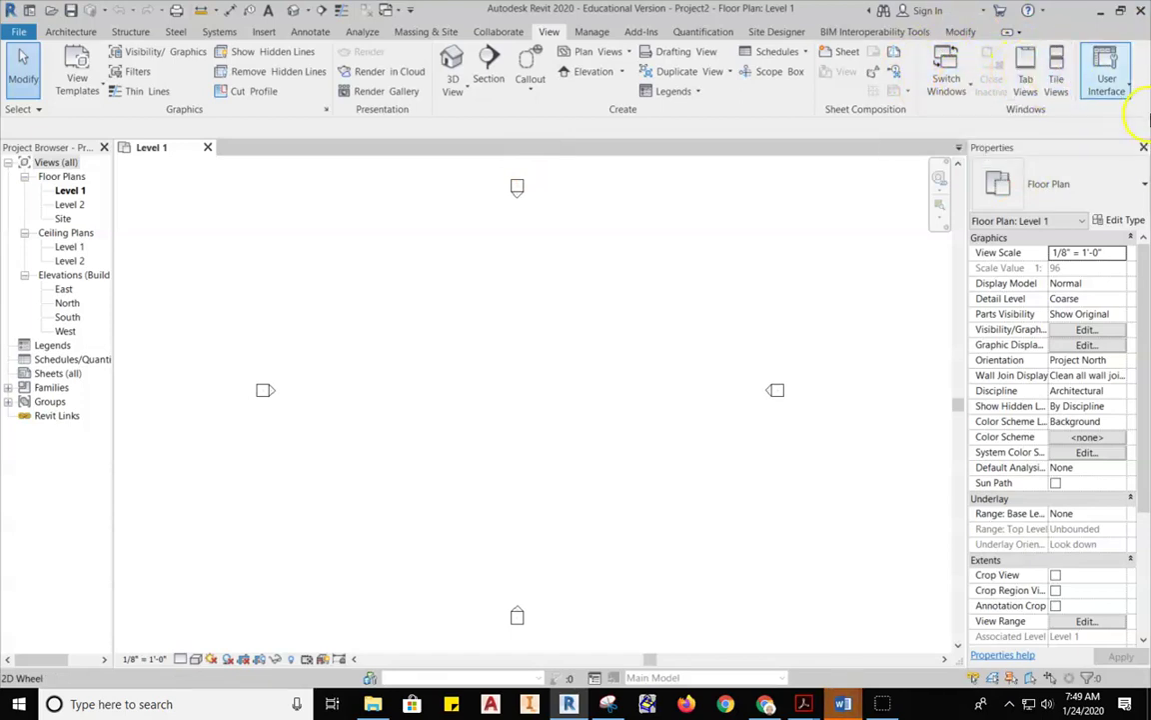
{"action": "left_click", "coordinate": [1128, 90]}
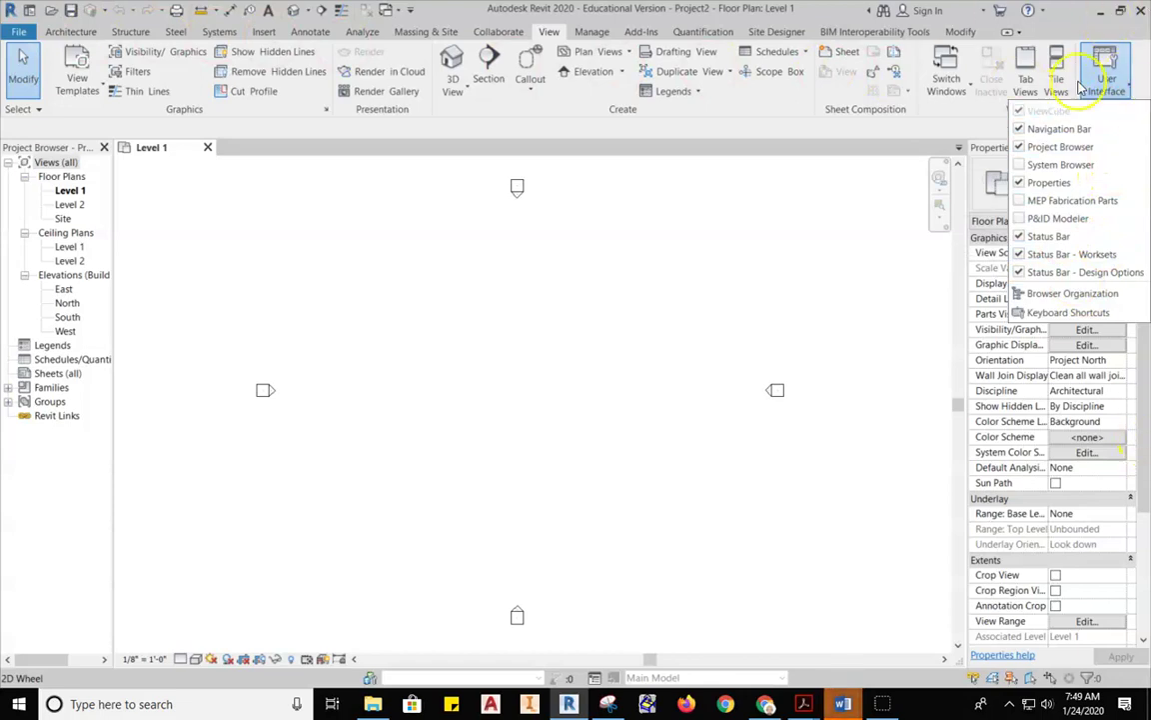
{"action": "left_click", "coordinate": [571, 291]}
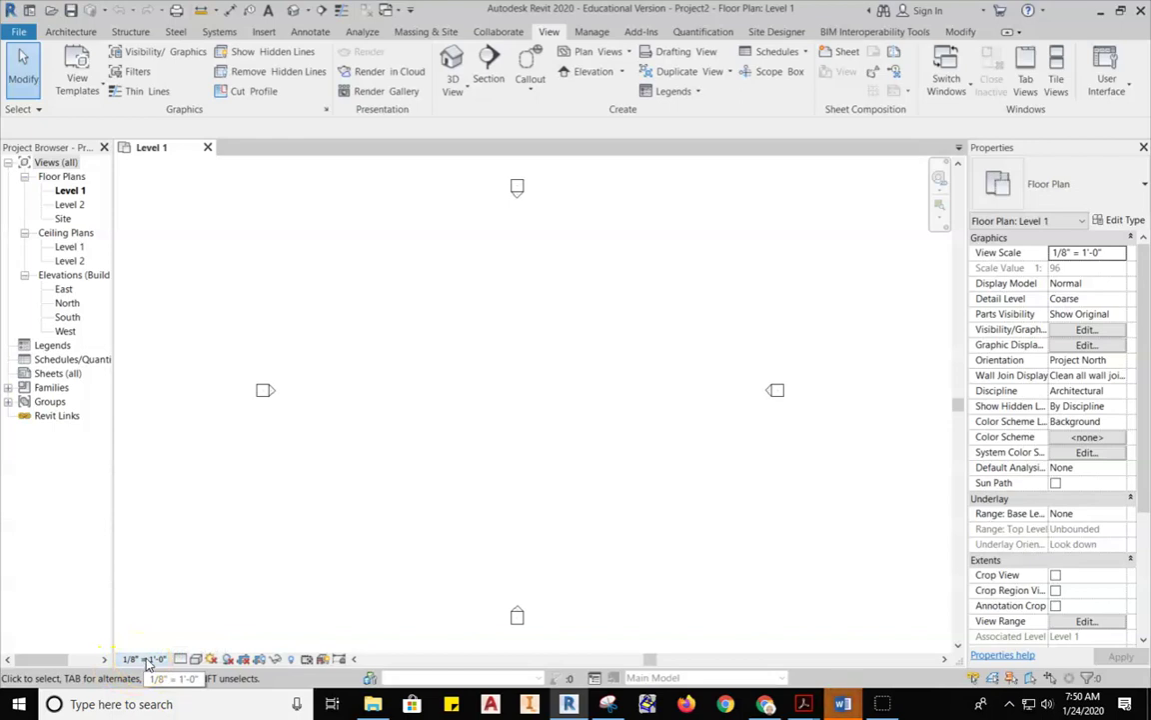
Set the detail level of the Level 1 floor plan to Fine.
{"action": "left_click", "coordinate": [181, 660]}
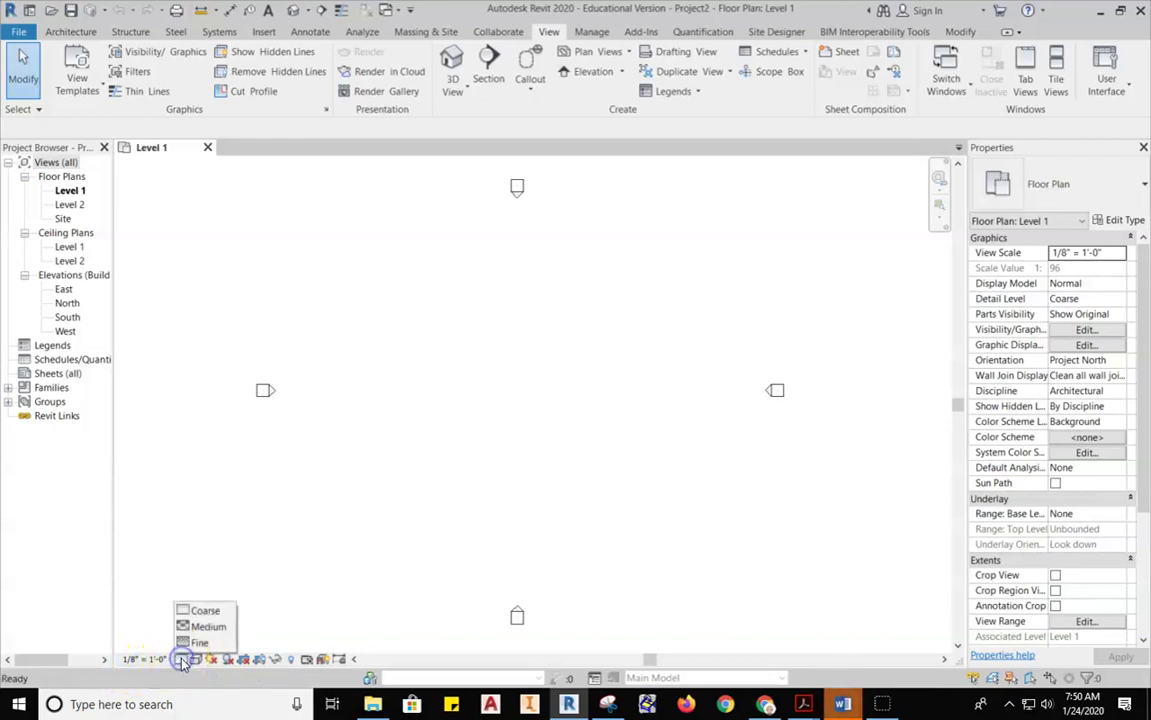
{"action": "left_click", "coordinate": [195, 641]}
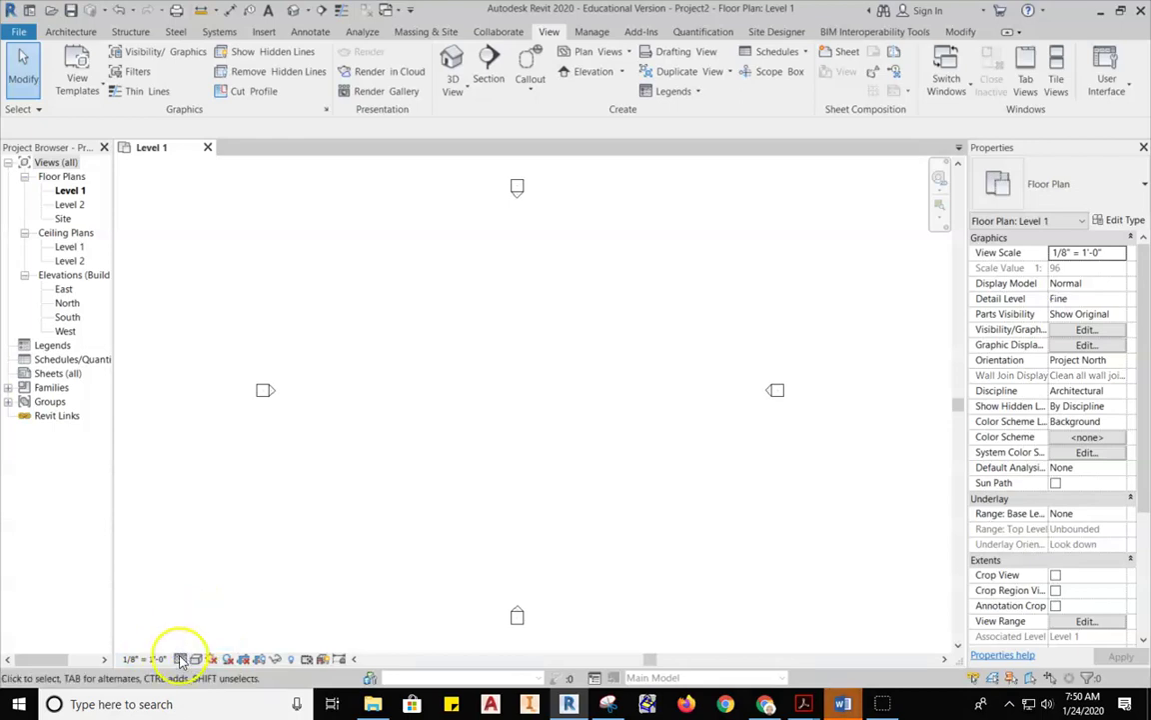
{"action": "left_click", "coordinate": [181, 659]}
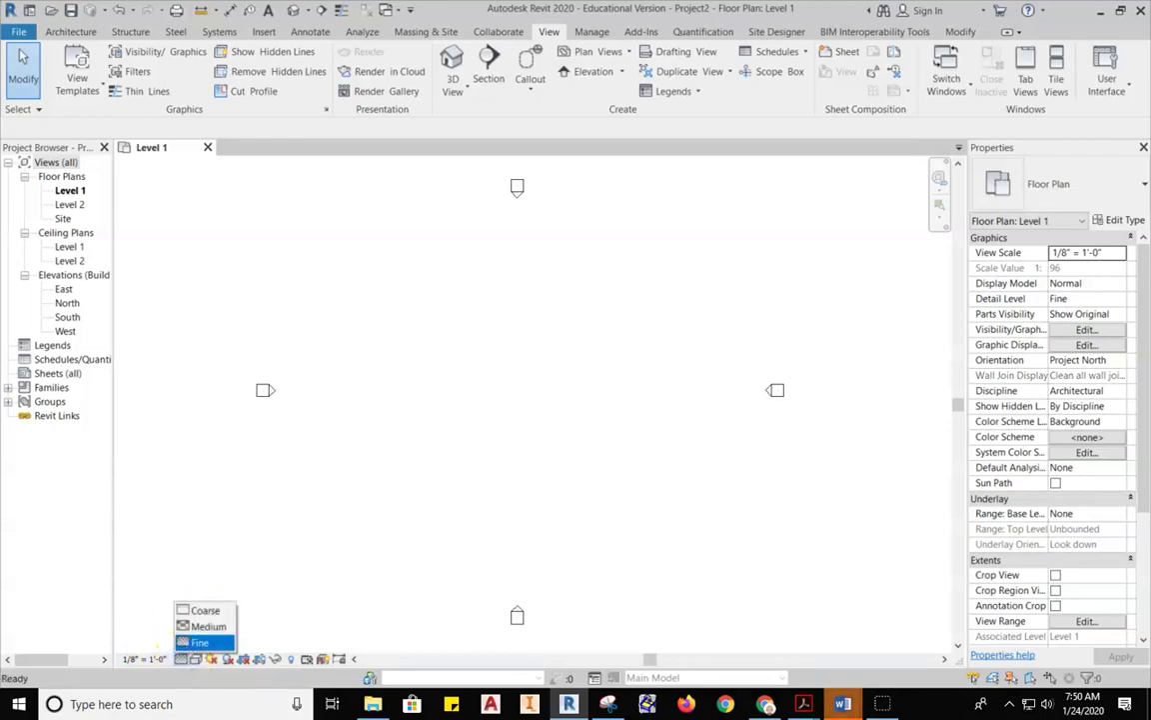
{"action": "left_click", "coordinate": [190, 642]}
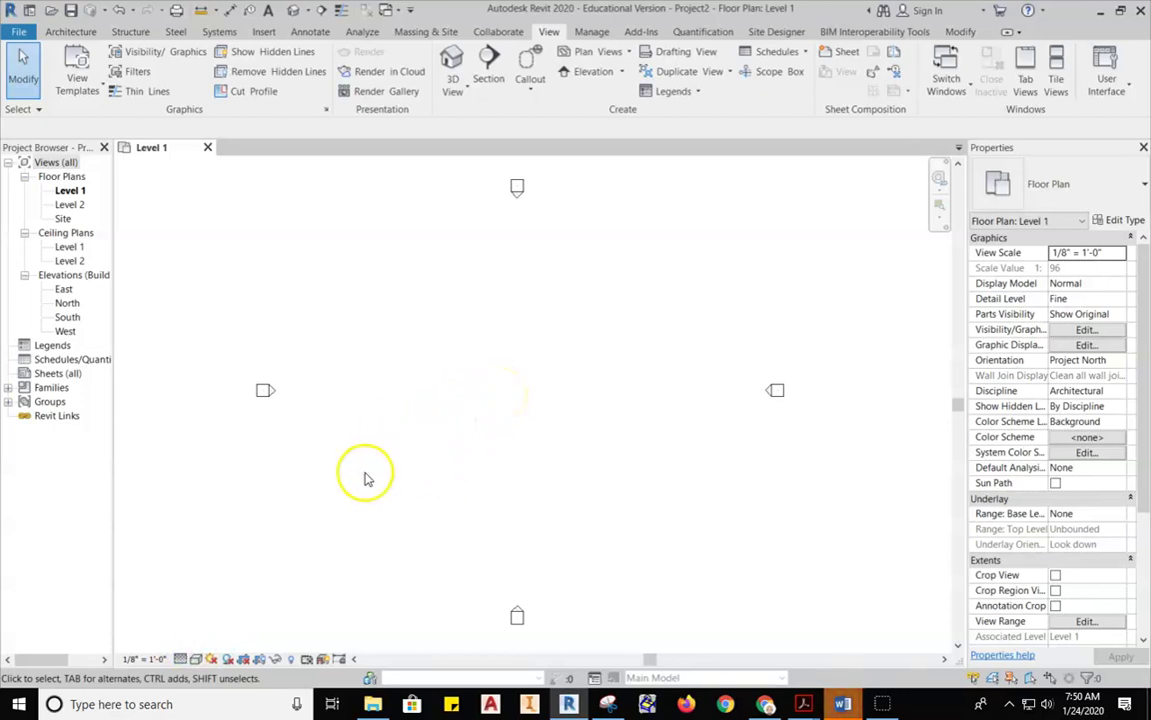
Set the visual style of the Level 1 floor plan to Hidden Line.
{"action": "left_click", "coordinate": [196, 660]}
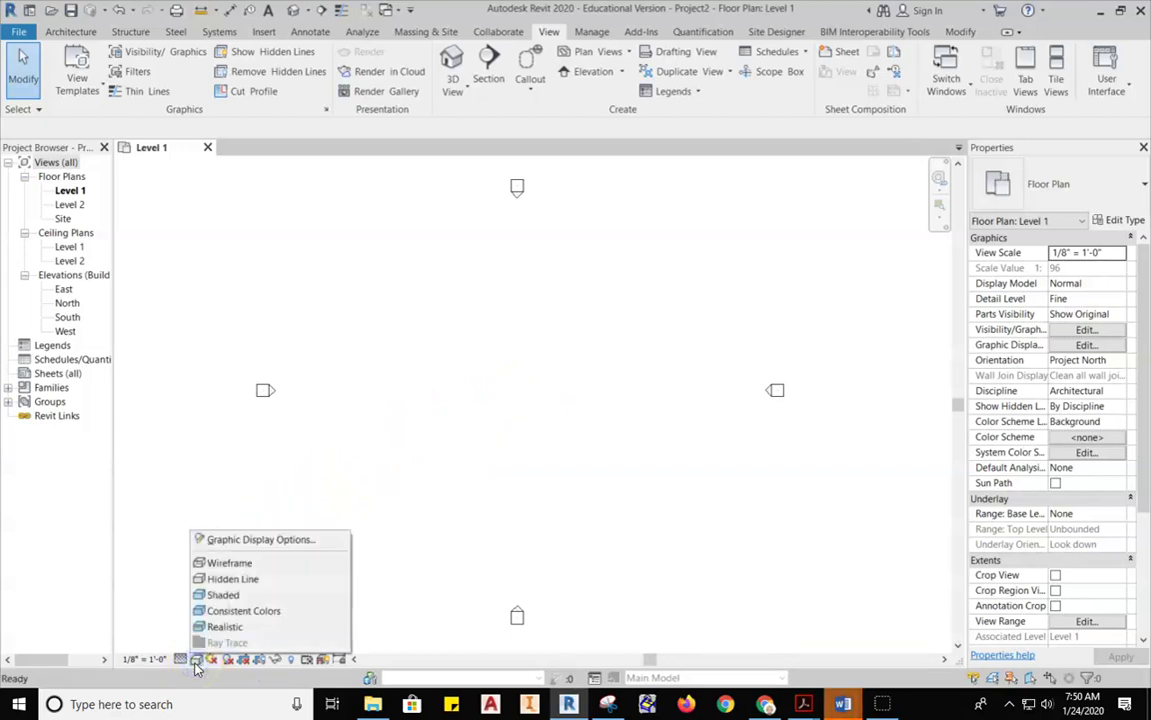
{"action": "left_click", "coordinate": [231, 579]}
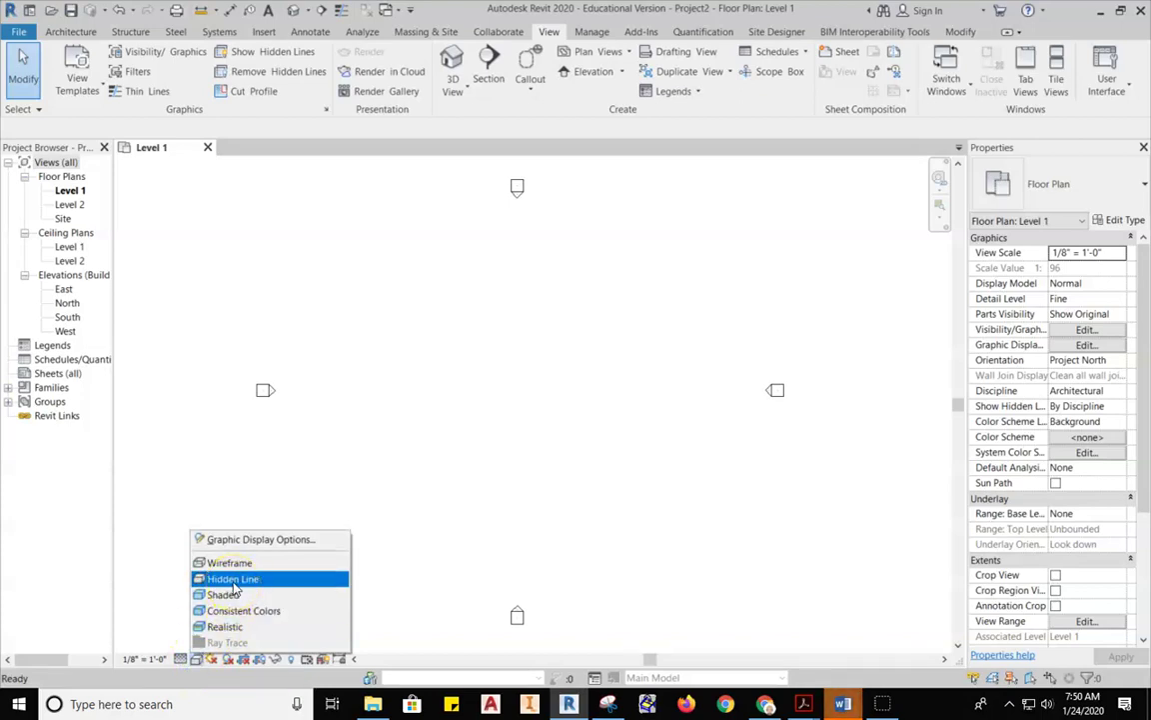
{"action": "left_click", "coordinate": [232, 581]}
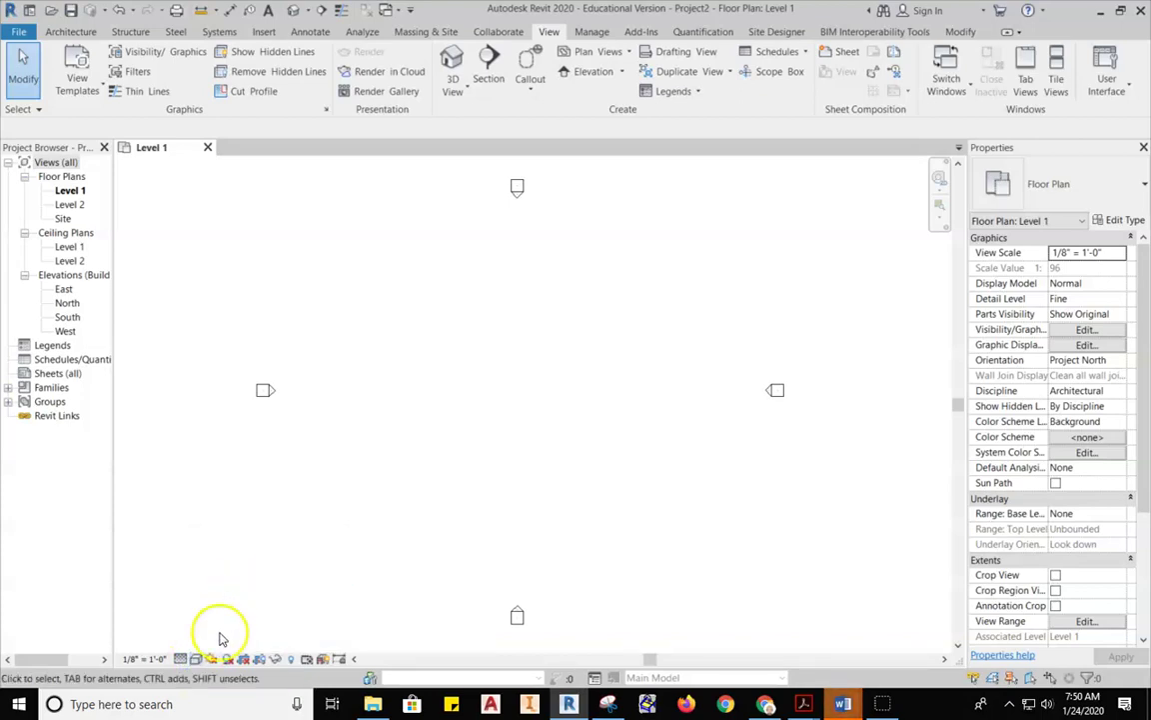
{"action": "left_click", "coordinate": [245, 540]}
{"action": "left_click", "coordinate": [62, 542]}
{"action": "left_click", "coordinate": [303, 214]}
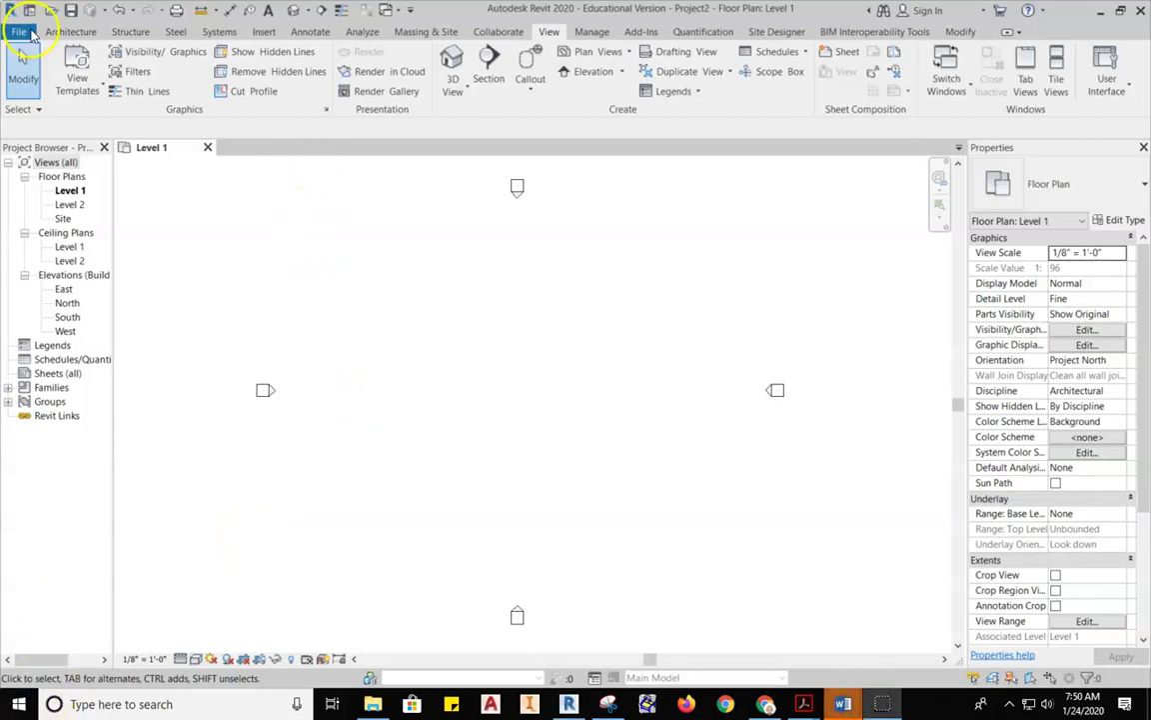
Start placing an architectural wall in the Level 1 floor plan.
{"action": "left_click", "coordinate": [68, 32]}
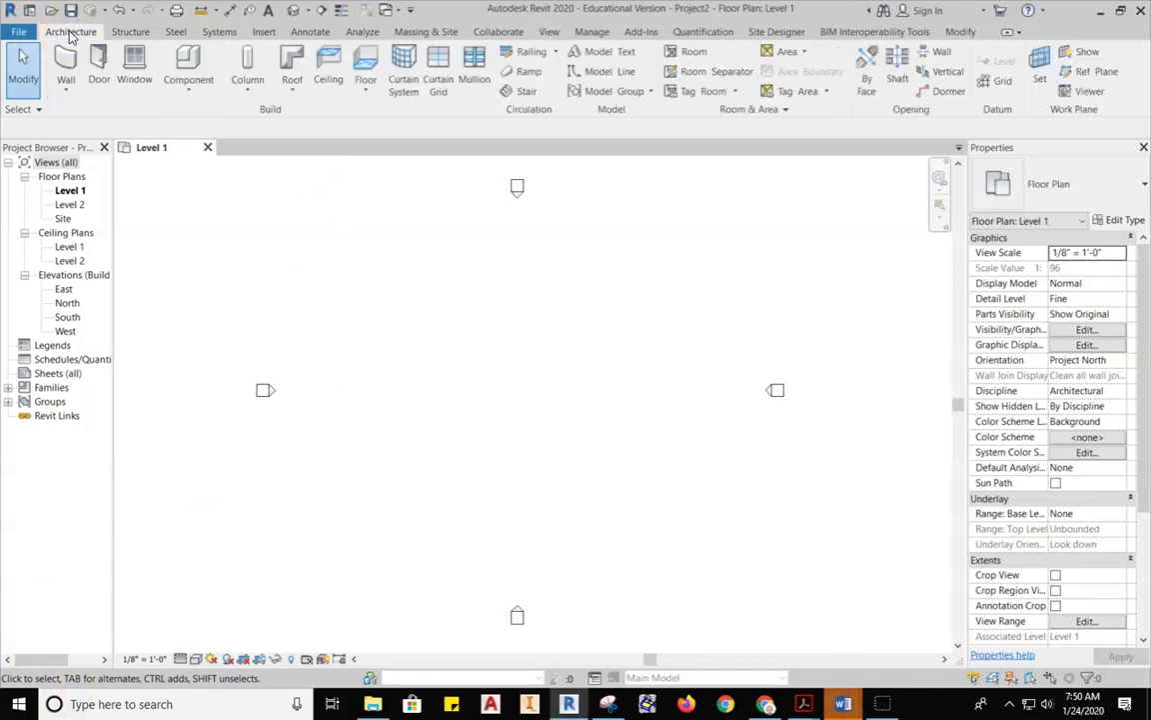
{"action": "left_click", "coordinate": [65, 68]}
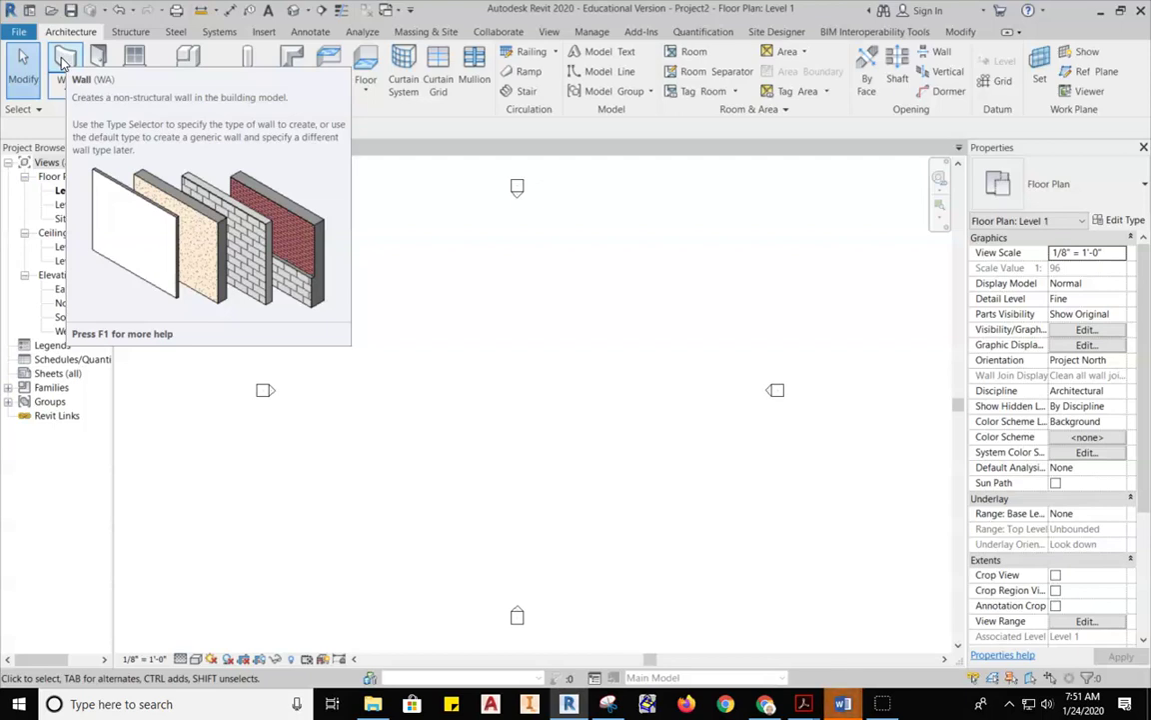
{"action": "left_click", "coordinate": [65, 86]}
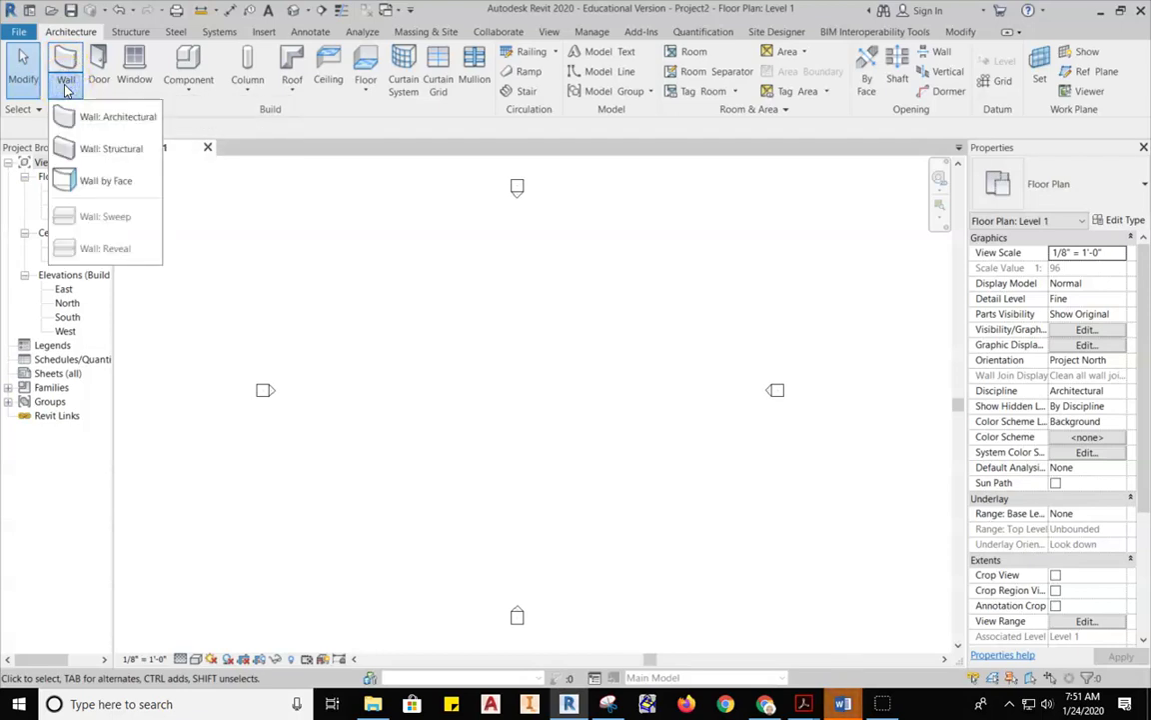
{"action": "left_click", "coordinate": [124, 118]}
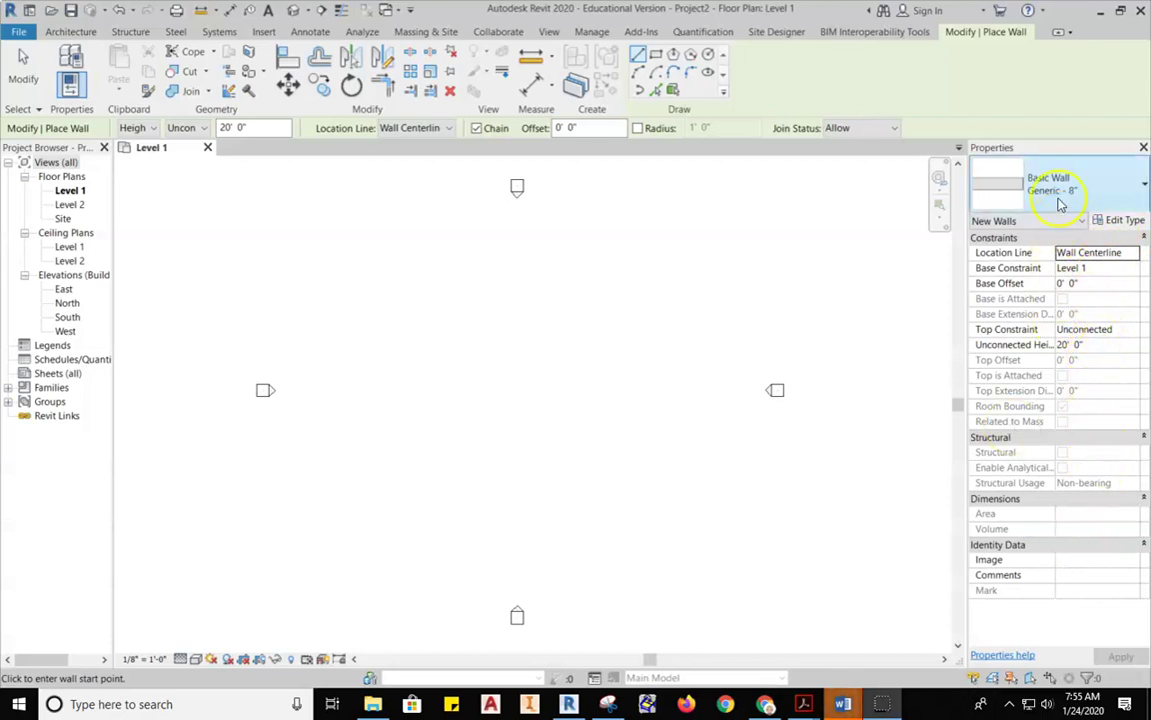
Open the type properties of the Generic - 8" basic wall, then shrink and reposition the dialog over the drawing area.
{"action": "left_click", "coordinate": [1125, 221]}
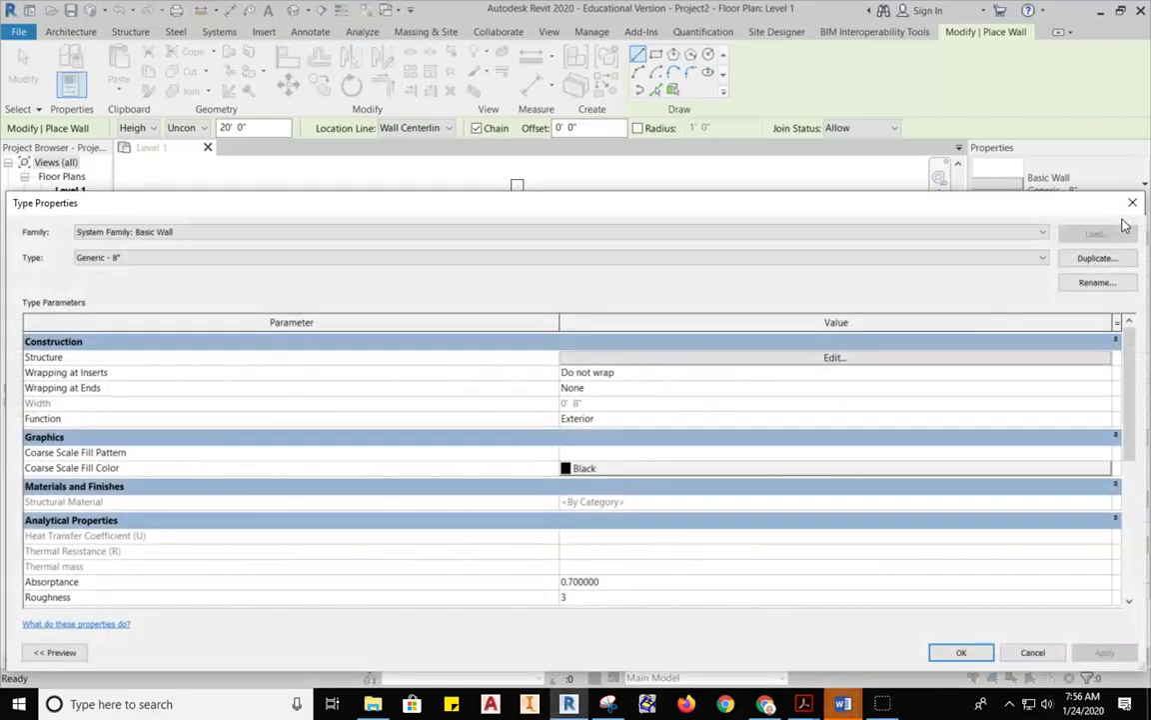
{"action": "left_click_drag", "start_coordinate": [1145, 224], "coordinate": [1081, 225]}
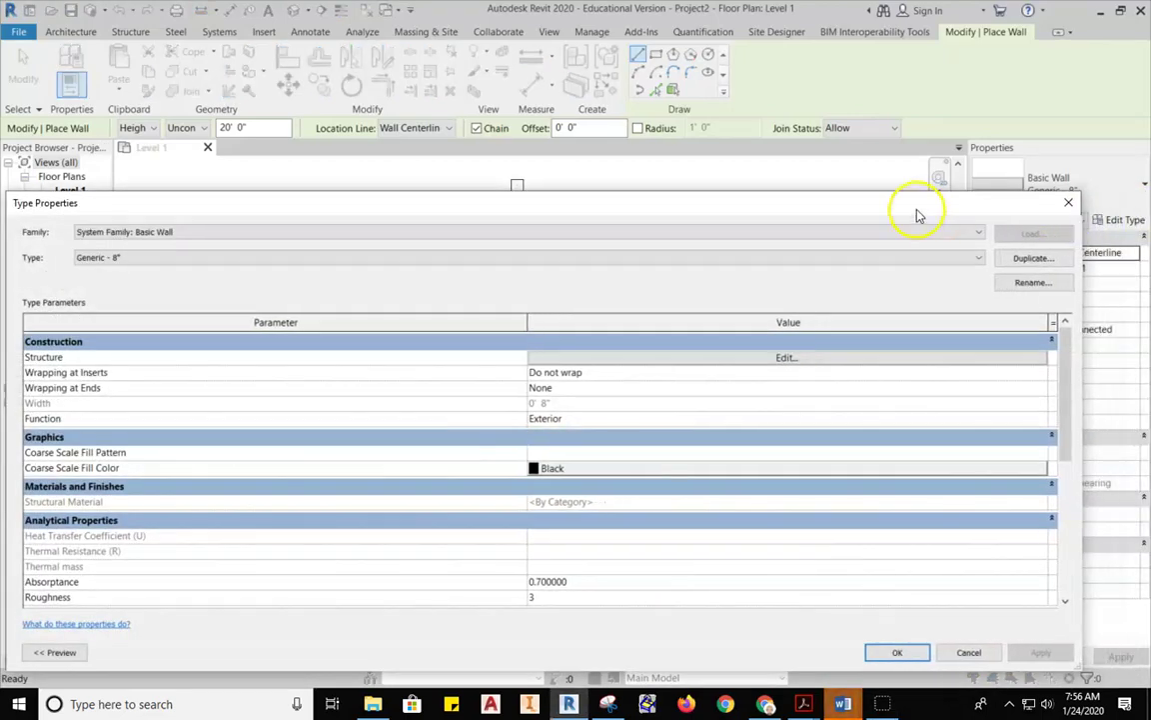
{"action": "left_click_drag", "start_coordinate": [920, 214], "coordinate": [967, 113]}
{"action": "left_click_drag", "start_coordinate": [1115, 230], "coordinate": [337, 198]}
{"action": "left_click_drag", "start_coordinate": [207, 112], "coordinate": [534, 81]}
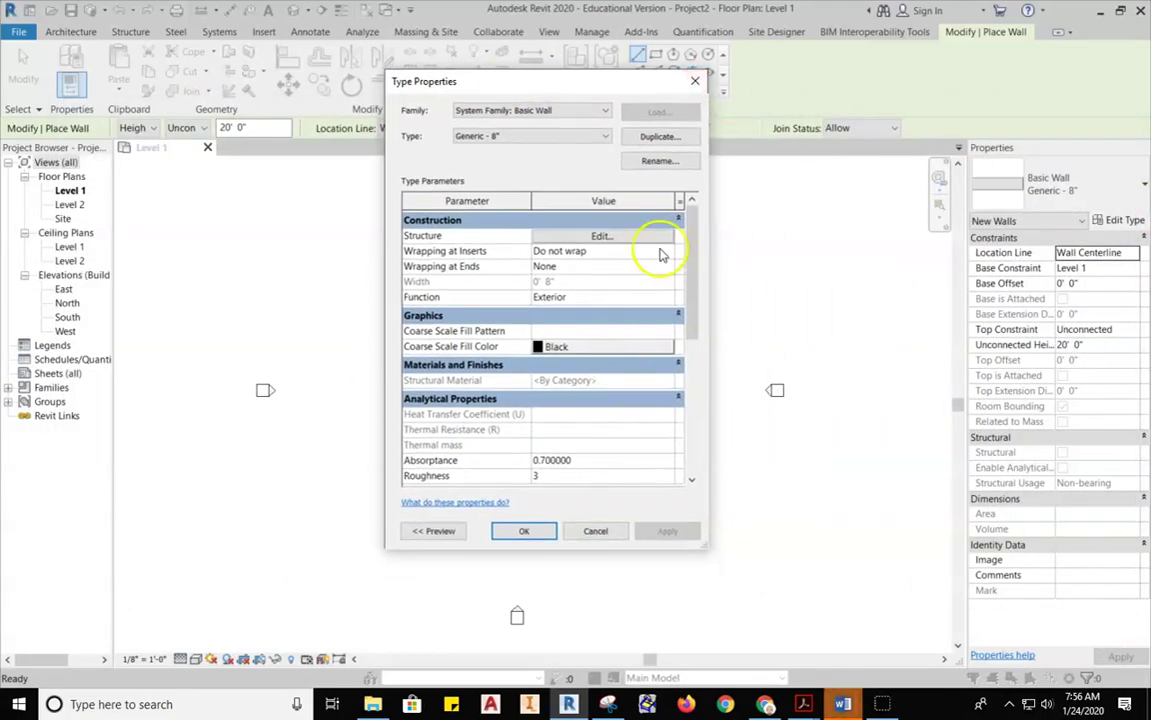
{"action": "left_click_drag", "start_coordinate": [710, 192], "coordinate": [805, 200]}
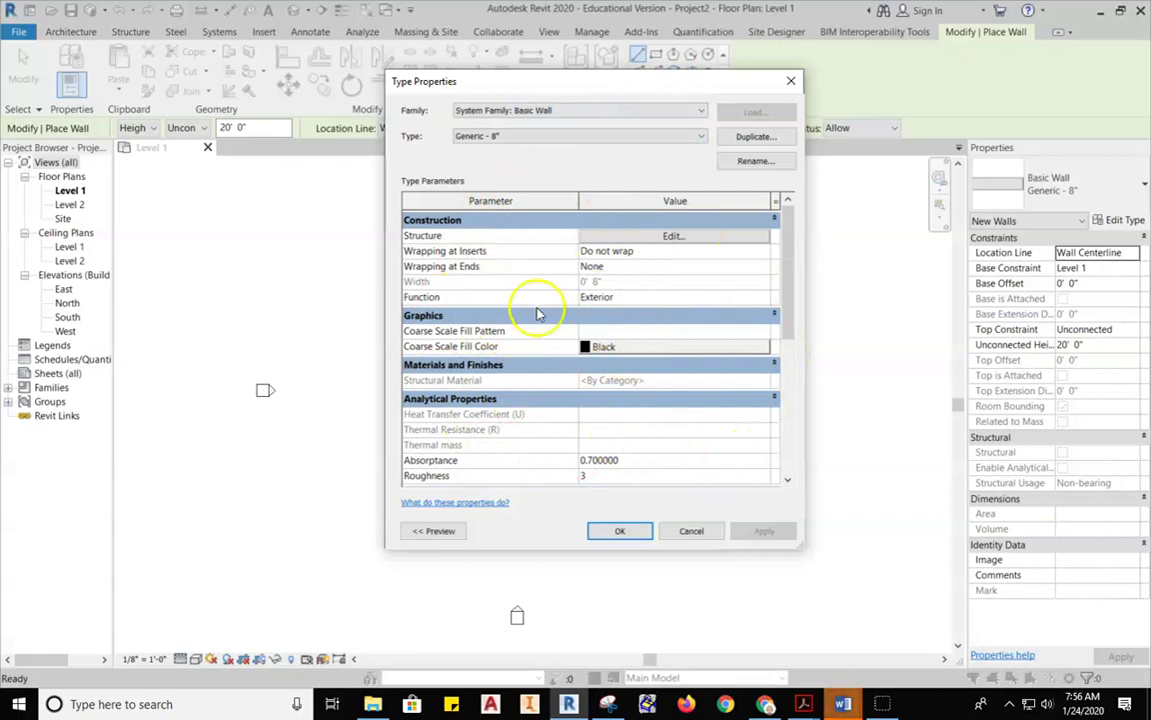
{"action": "scroll", "coordinate": [562, 310], "scroll_direction": "down", "scroll_amount": 5}
{"action": "scroll", "coordinate": [559, 345], "scroll_direction": "up", "scroll_amount": 5}
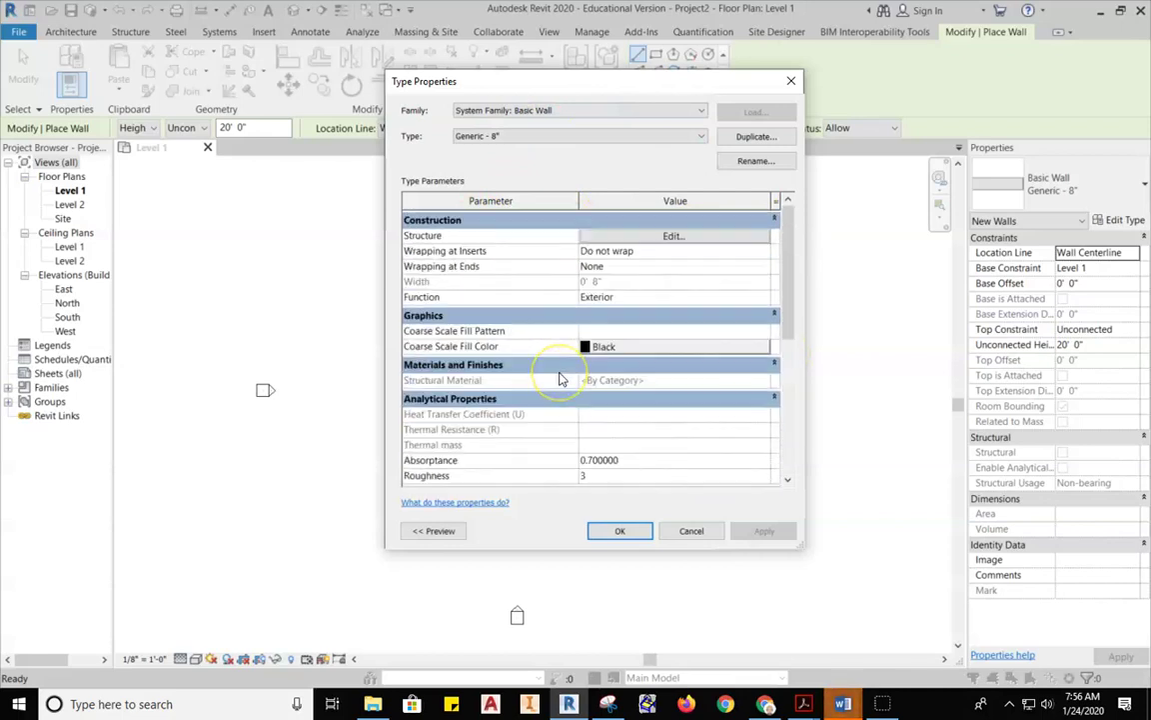
{"action": "left_click_drag", "start_coordinate": [581, 87], "coordinate": [530, 99]}
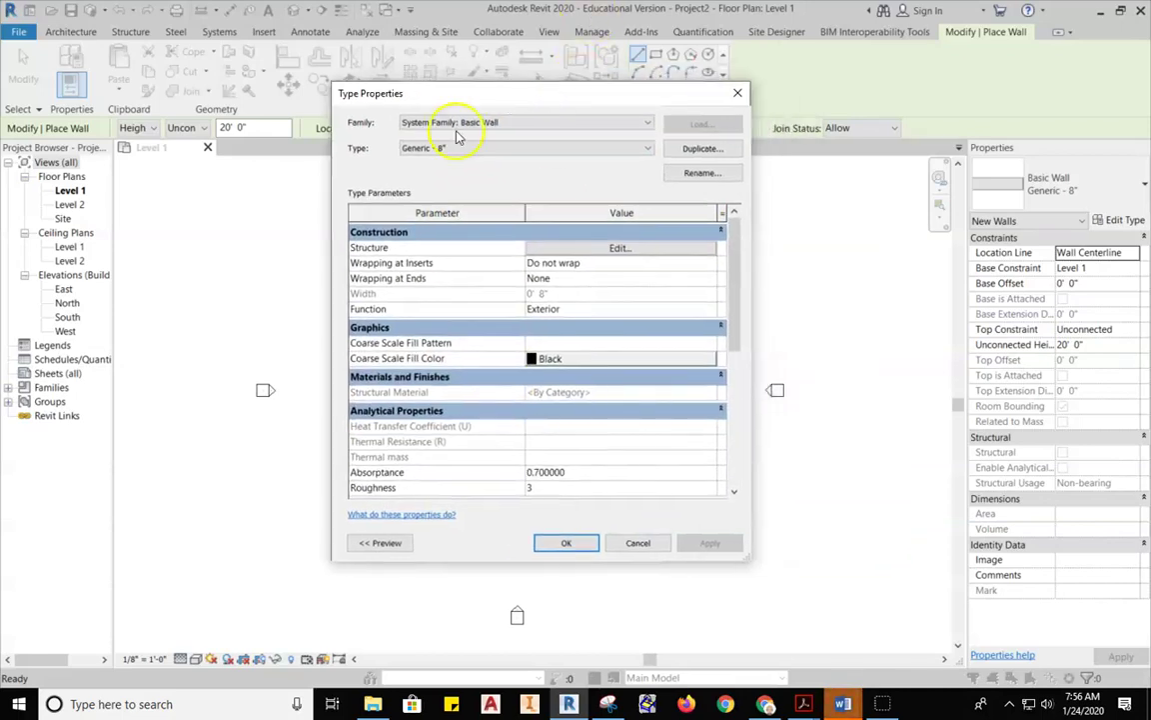
Duplicate the Generic - 8" wall type and name the copy 8 x 16 CMU.
{"action": "left_click", "coordinate": [703, 152]}
{"action": "left_click", "coordinate": [714, 150]}
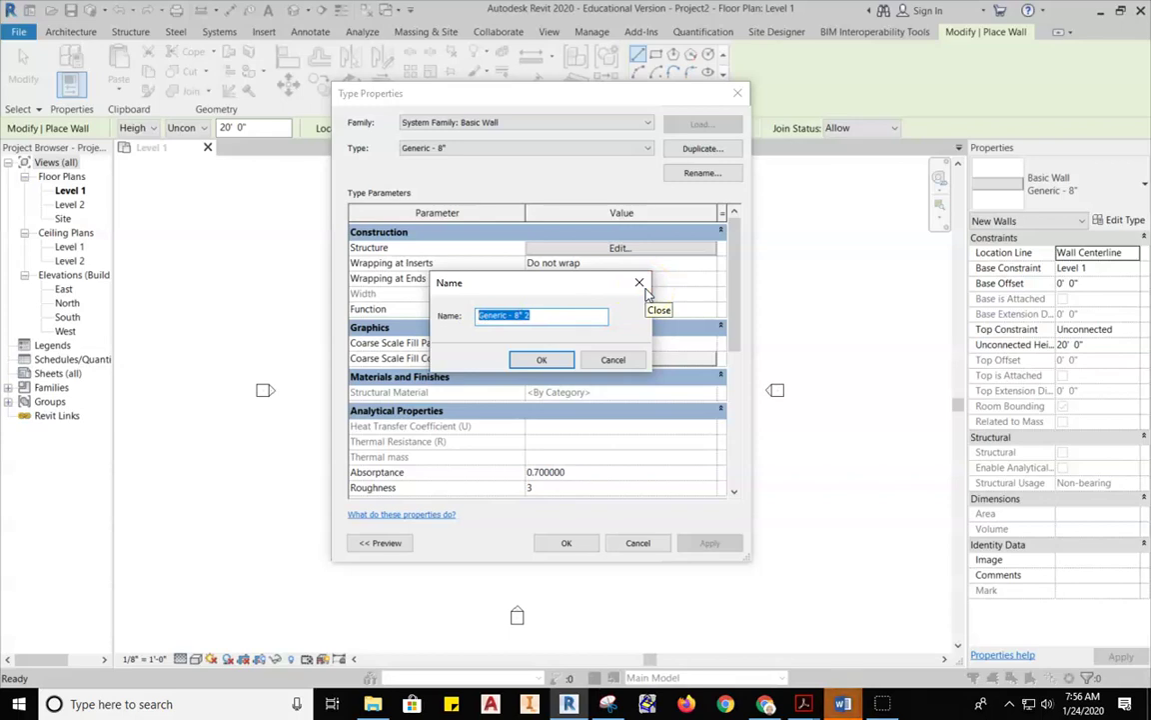
{"action": "type", "text": "8 x 16 CMU"}
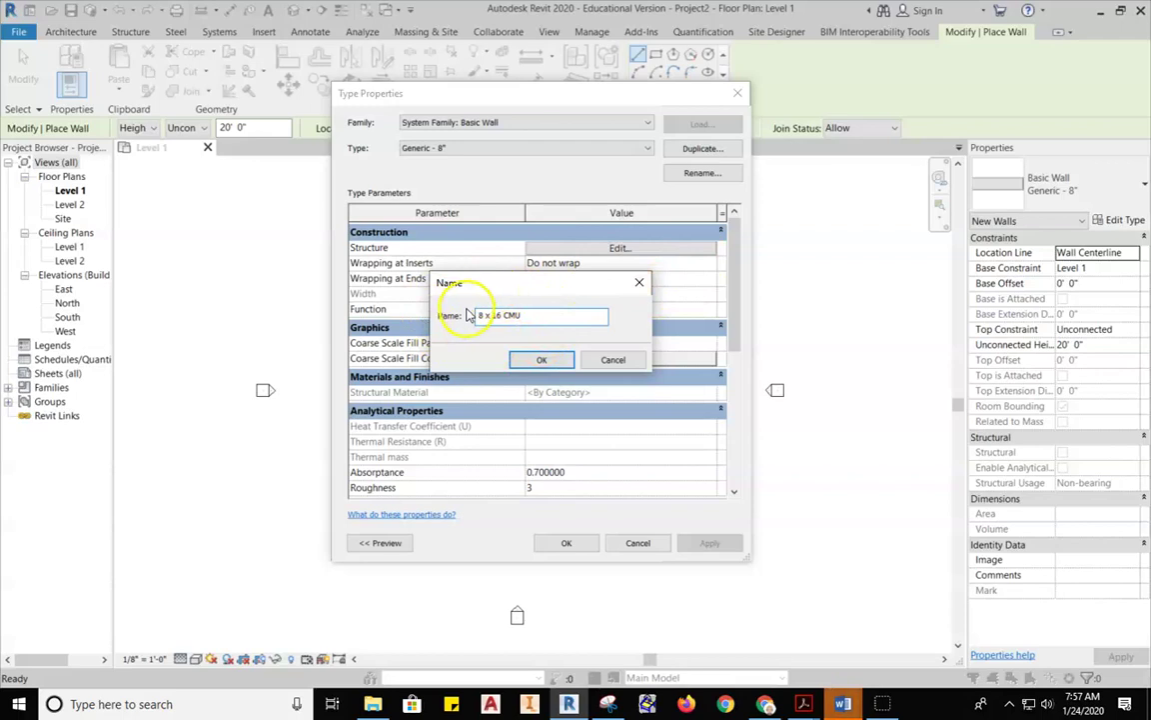
{"action": "left_click", "coordinate": [548, 361]}
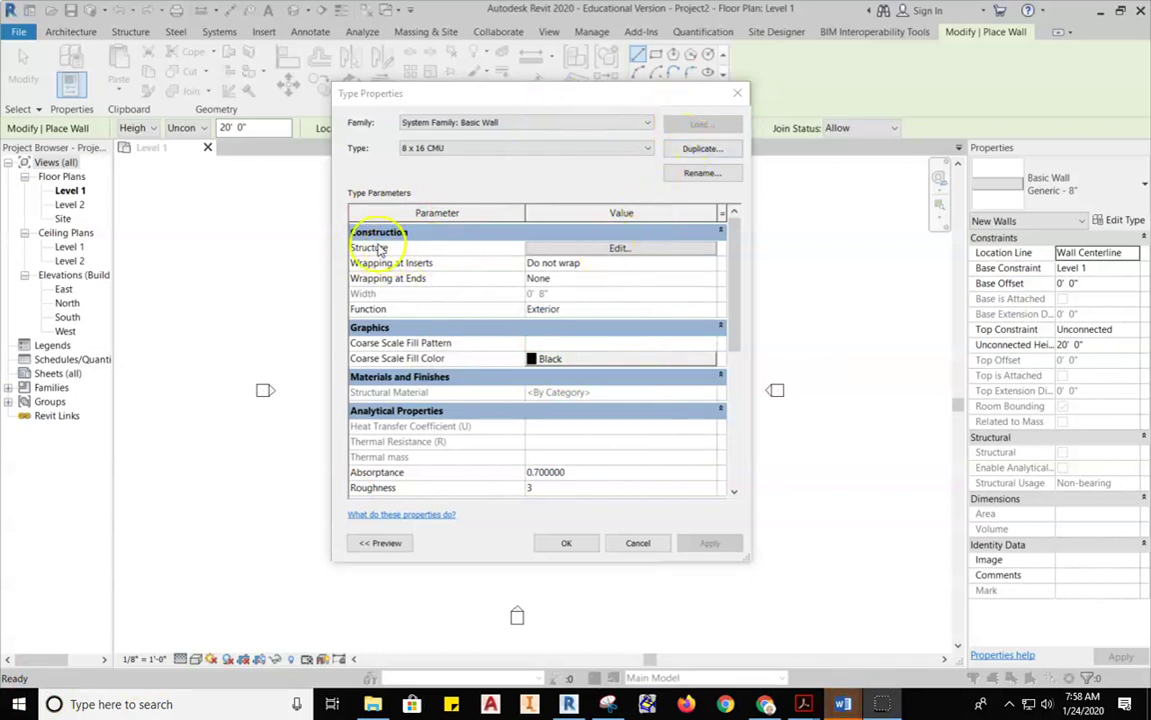
Edit the structure of the 8 x 16 CMU wall, widen the assembly dialog, and open the material selection for the Structure [1] layer.
{"action": "left_click", "coordinate": [622, 249]}
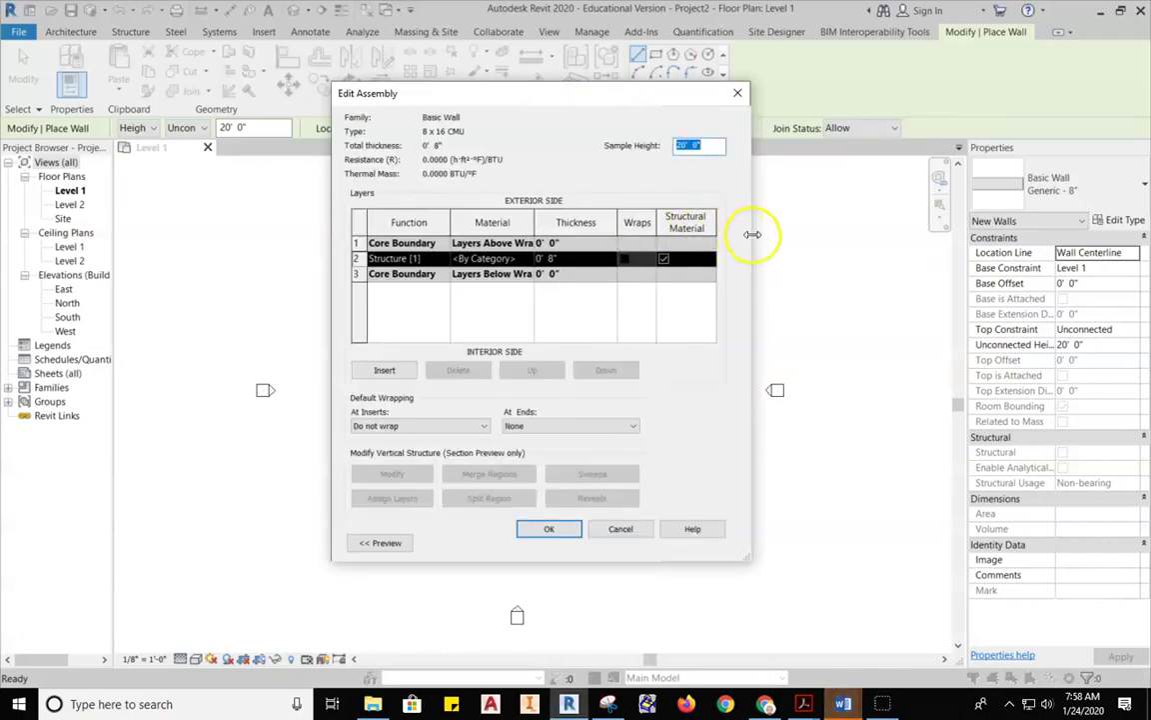
{"action": "left_click_drag", "start_coordinate": [752, 234], "coordinate": [857, 233]}
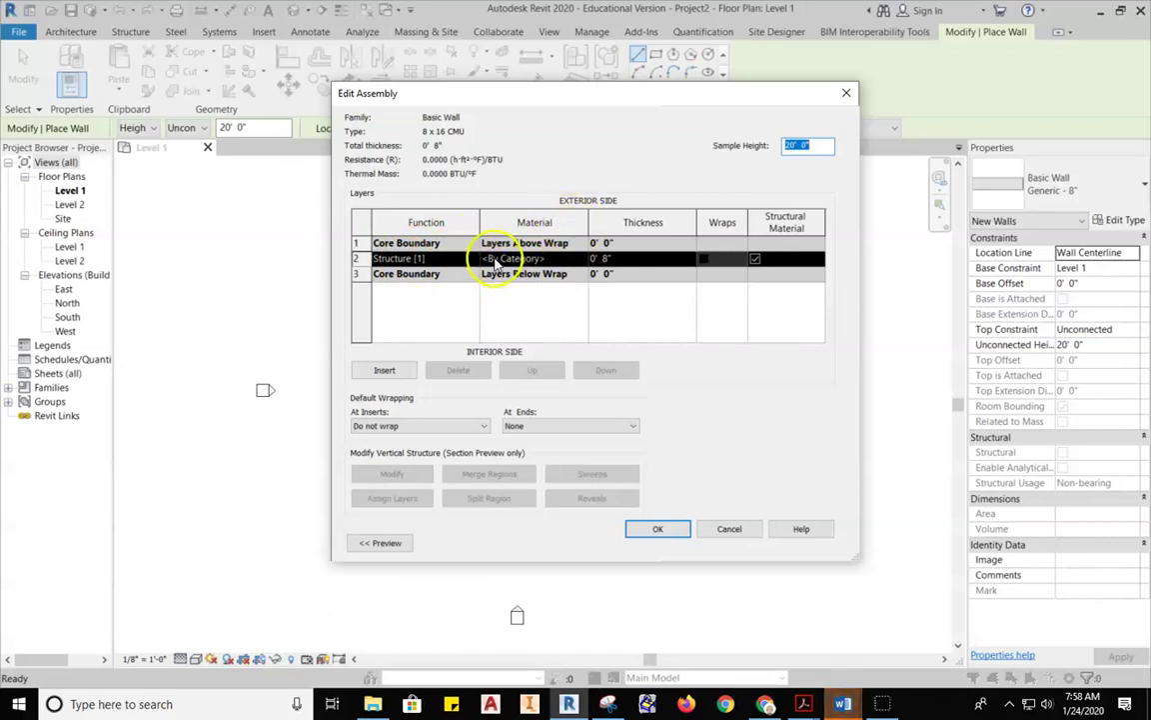
{"action": "left_click", "coordinate": [522, 259]}
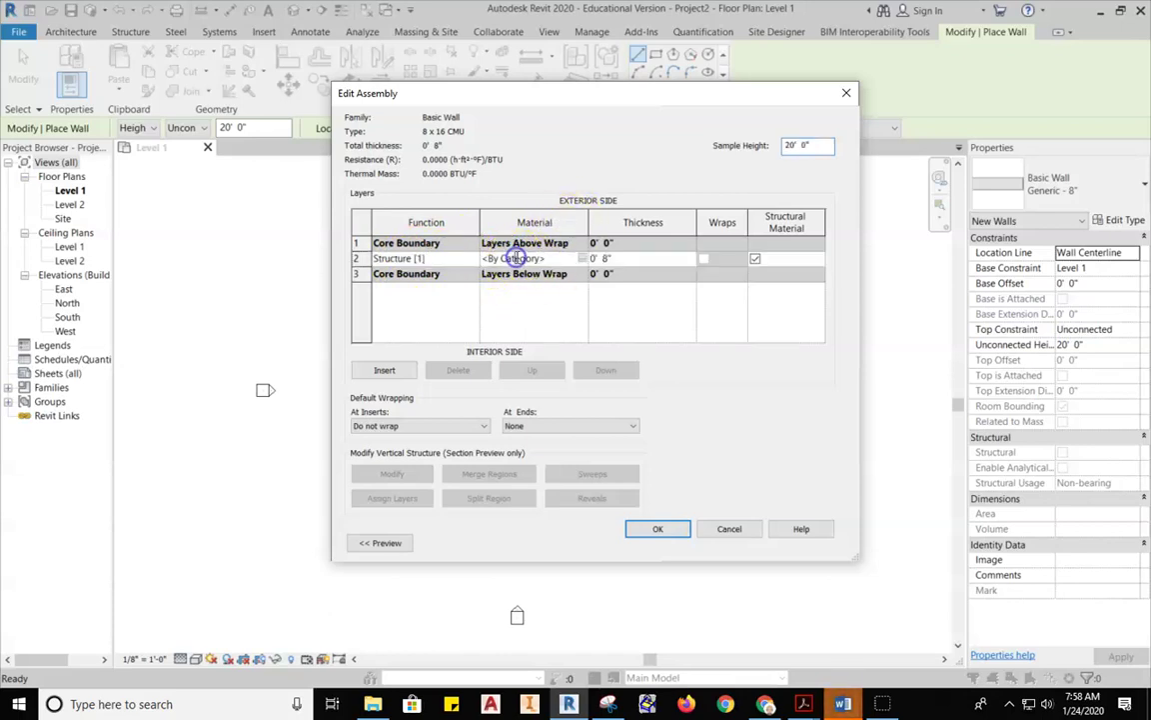
{"action": "left_click", "coordinate": [587, 262]}
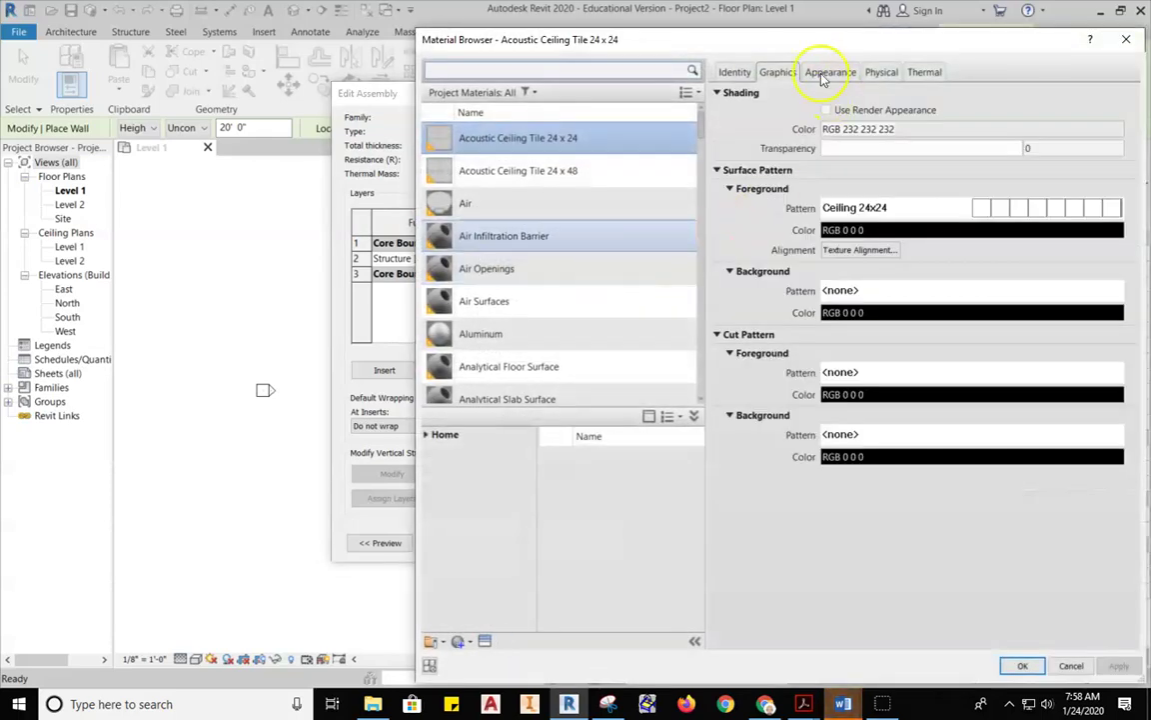
Move the Material Browser over the drawing area and reduce its width and height.
{"action": "left_click_drag", "start_coordinate": [778, 44], "coordinate": [589, 32]}
{"action": "left_click_drag", "start_coordinate": [960, 121], "coordinate": [640, 117]}
{"action": "left_click_drag", "start_coordinate": [461, 672], "coordinate": [462, 482]}
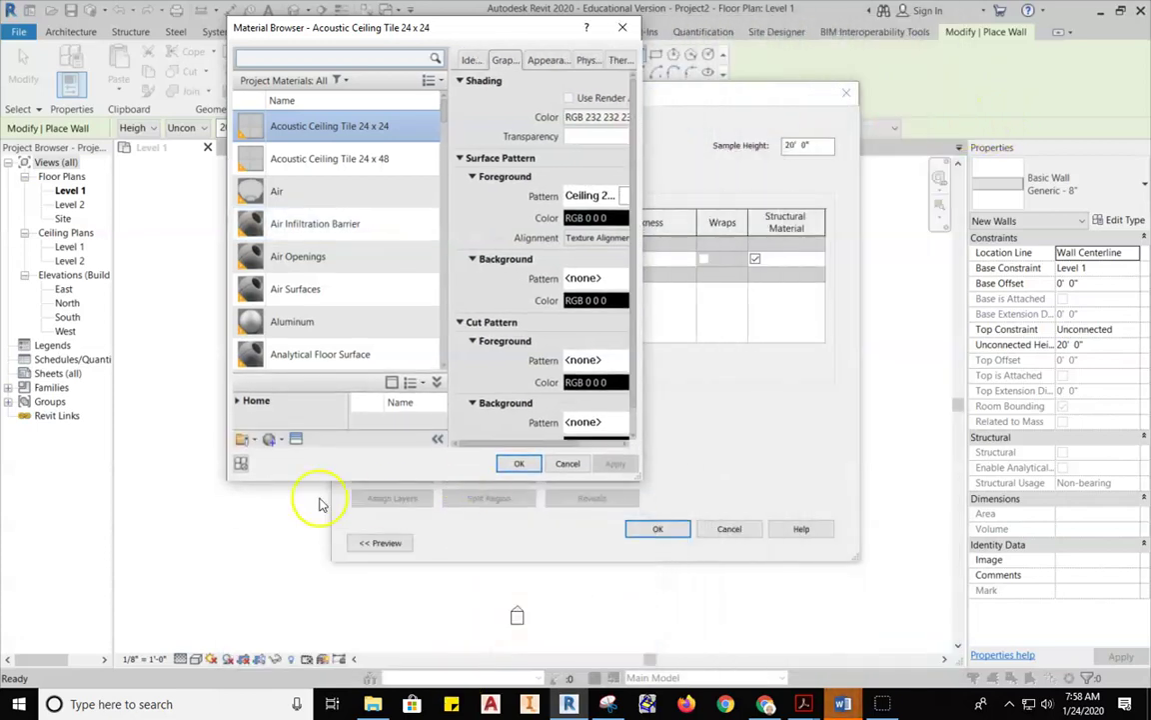
{"action": "left_click", "coordinate": [295, 440]}
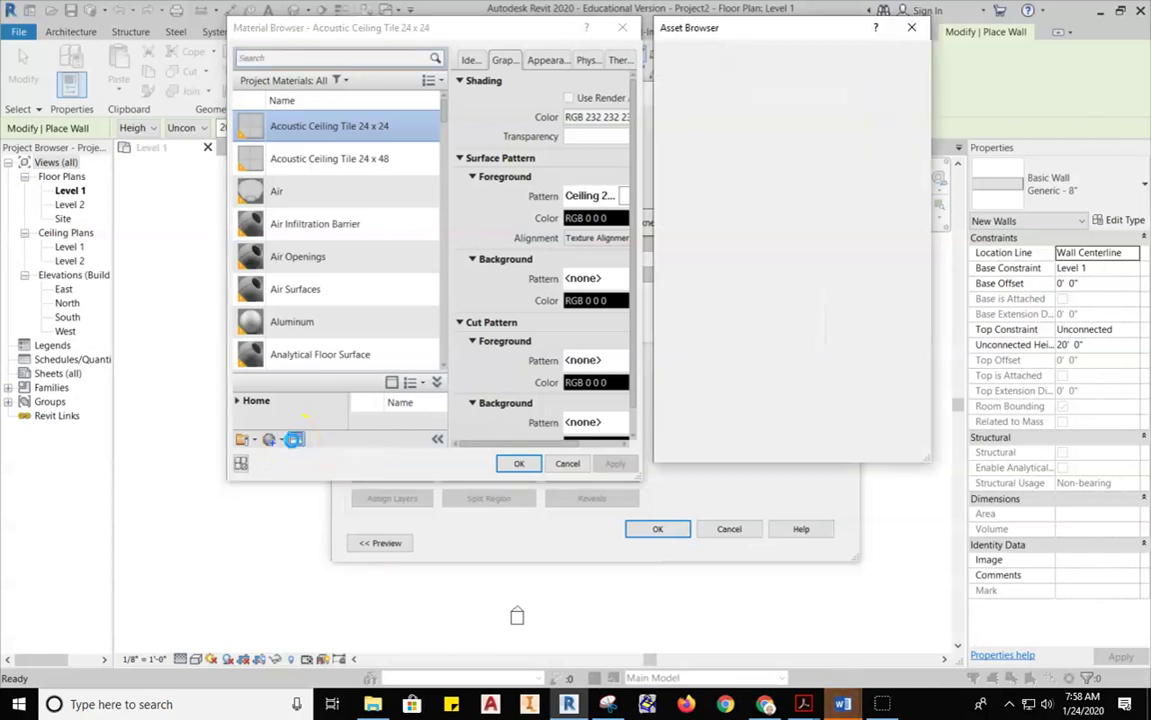
{"action": "left_click", "coordinate": [912, 28]}
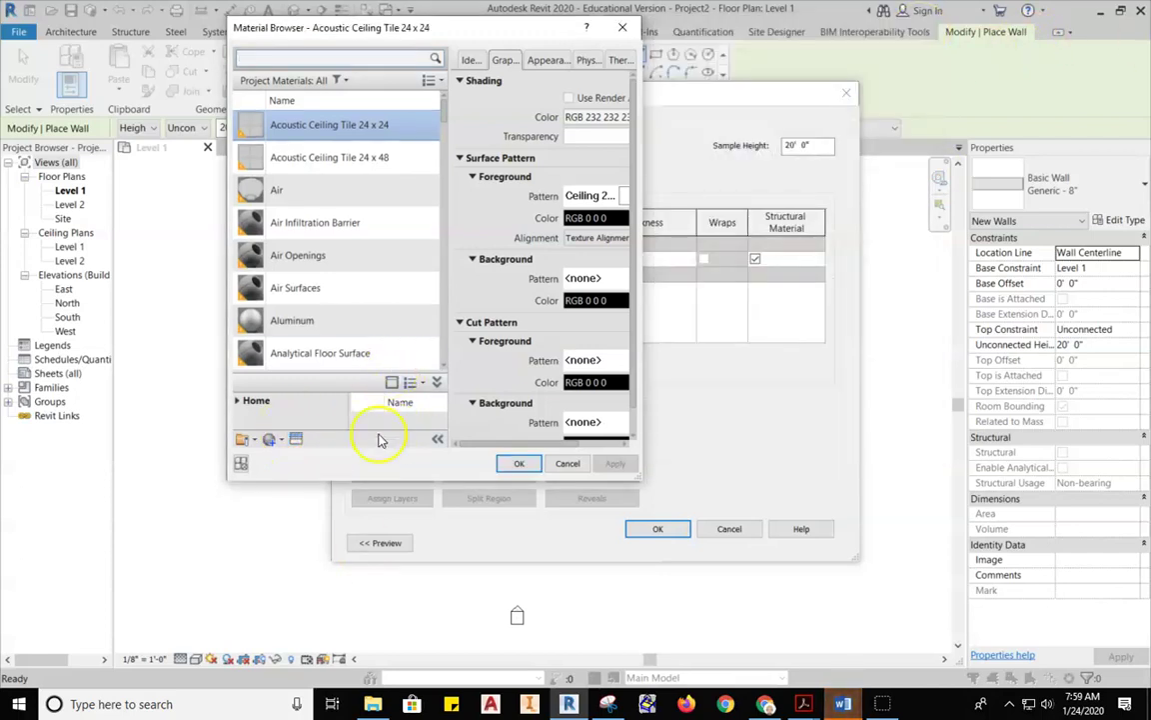
{"action": "left_click", "coordinate": [391, 383]}
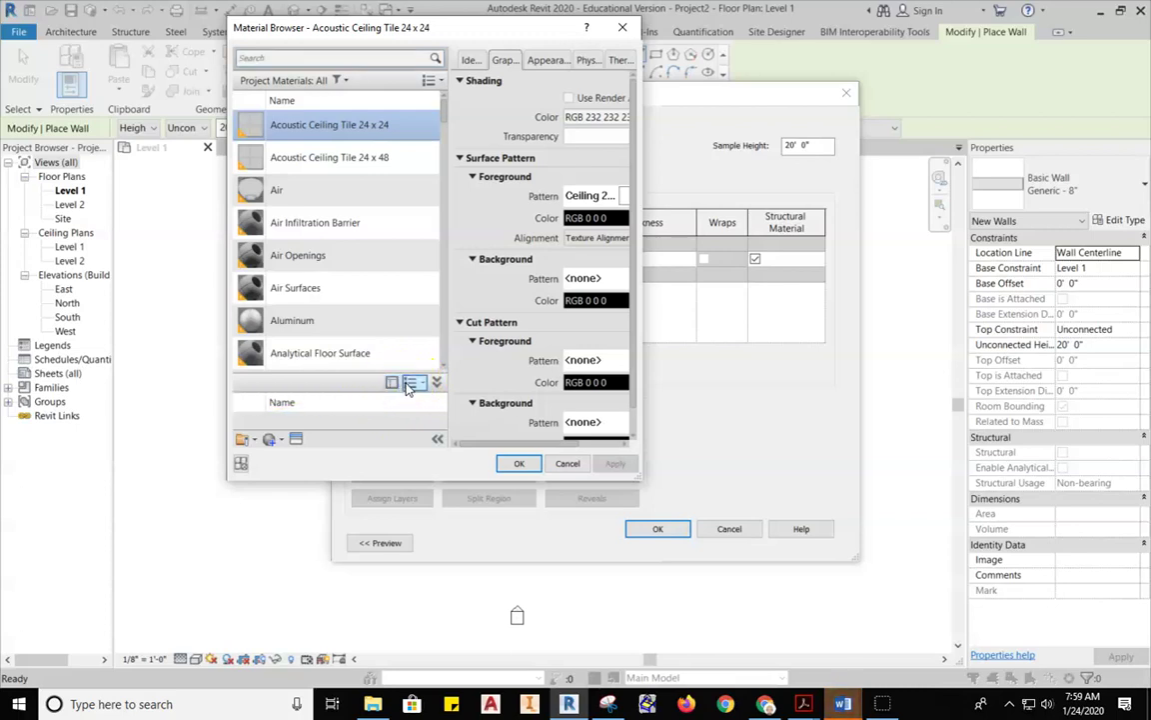
{"action": "left_click", "coordinate": [410, 383]}
{"action": "left_click", "coordinate": [389, 348]}
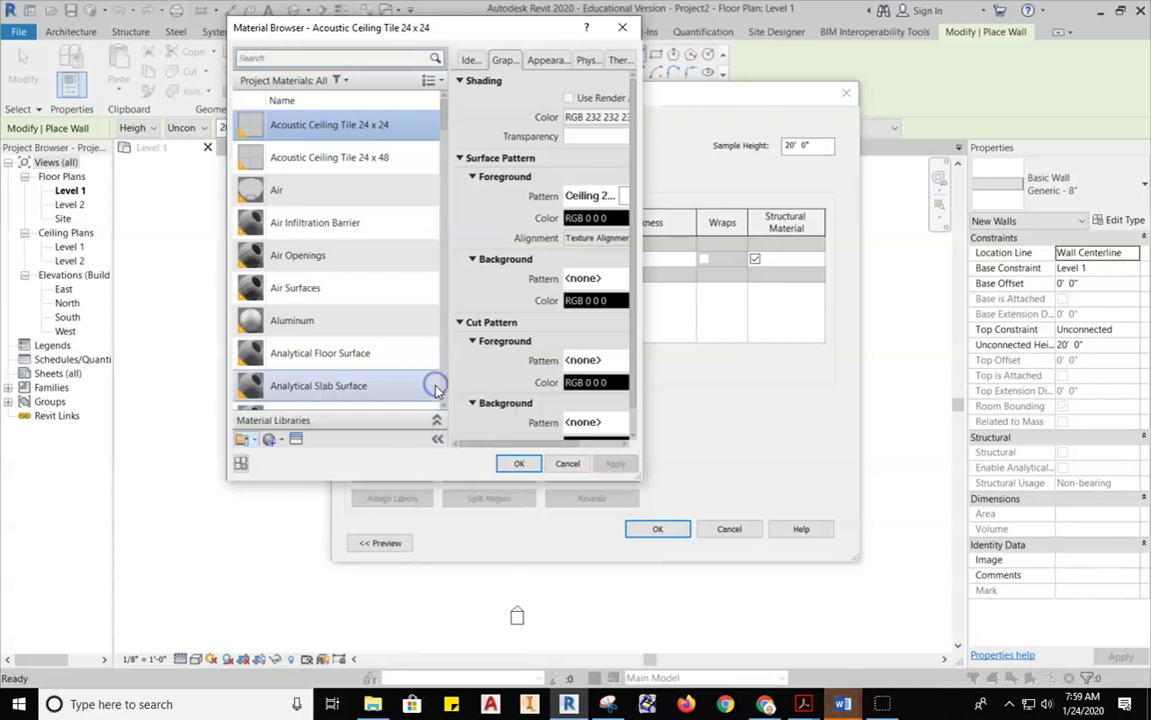
{"action": "scroll", "coordinate": [395, 368], "scroll_direction": "down", "scroll_amount": 1}
{"action": "scroll", "coordinate": [340, 260], "scroll_direction": "up", "scroll_amount": 1}
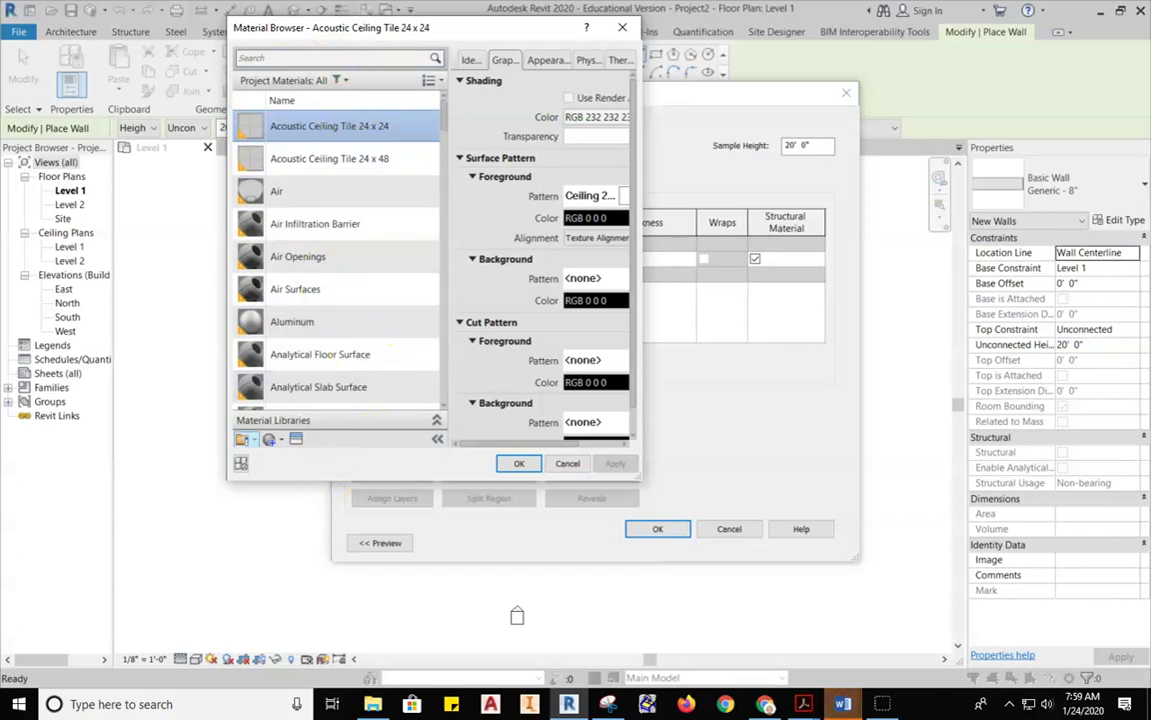
Reposition and enlarge the Material Browser, and expand its material libraries section.
{"action": "left_click_drag", "start_coordinate": [443, 40], "coordinate": [580, 99]}
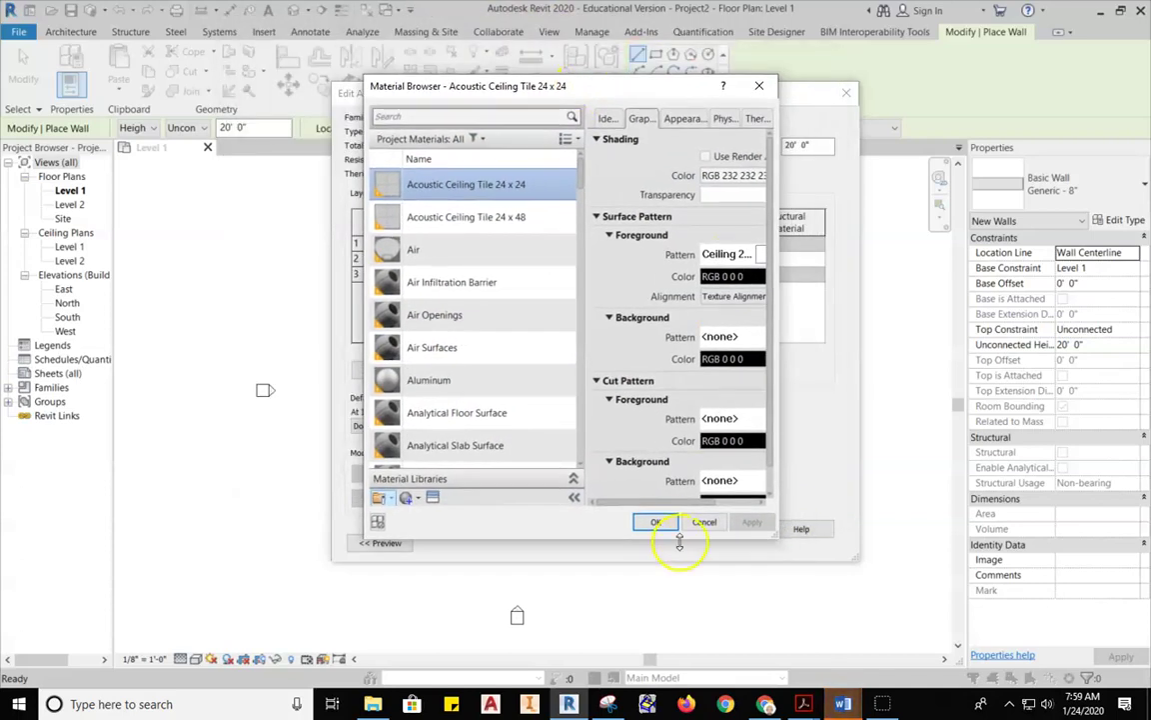
{"action": "scroll", "coordinate": [469, 440], "scroll_direction": "down", "scroll_amount": 1}
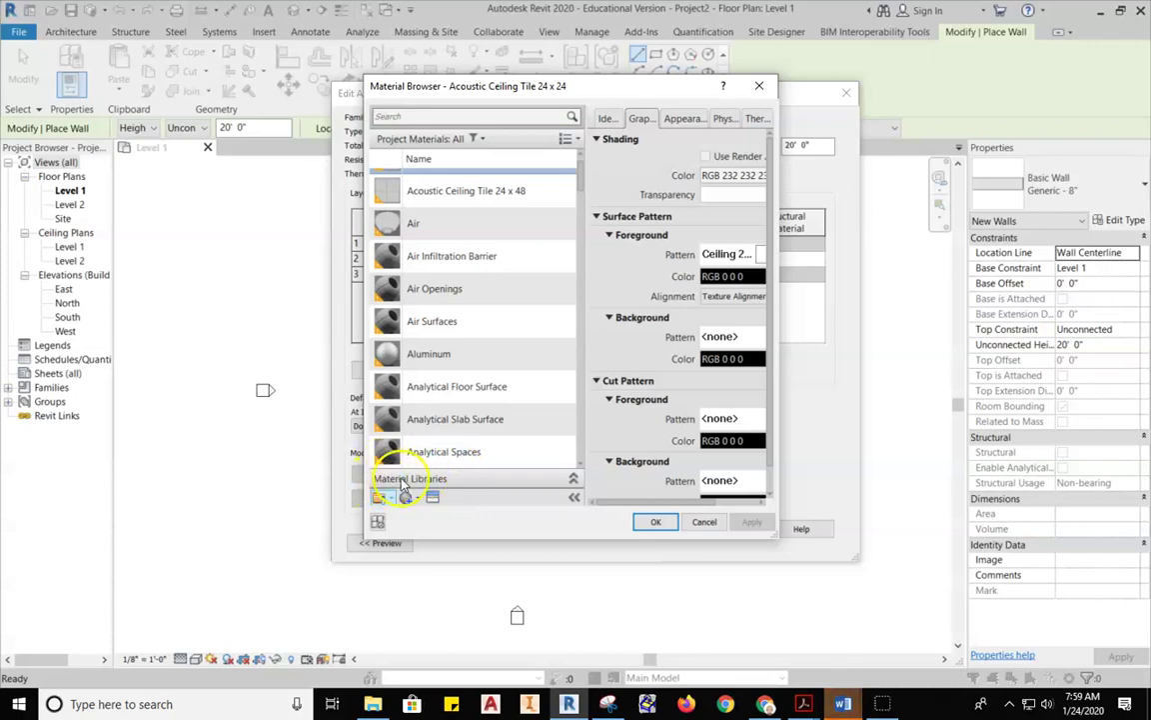
{"action": "left_click", "coordinate": [575, 480]}
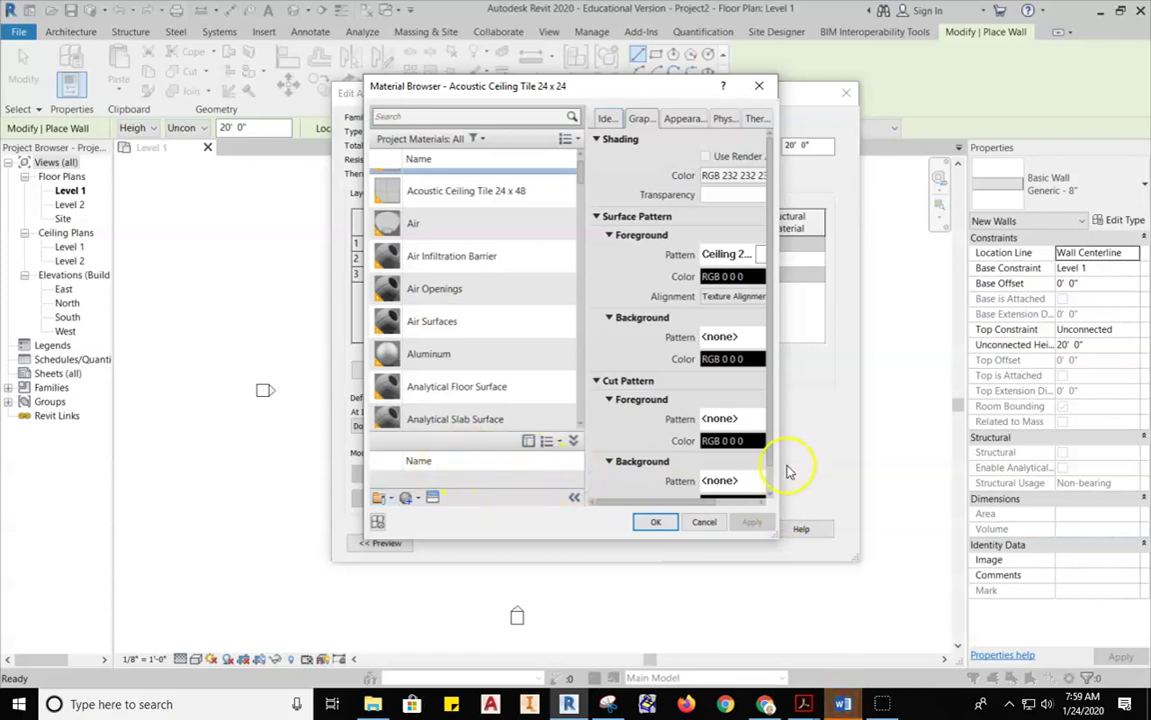
{"action": "left_click_drag", "start_coordinate": [785, 430], "coordinate": [887, 428]}
{"action": "left_click_drag", "start_coordinate": [688, 540], "coordinate": [526, 619]}
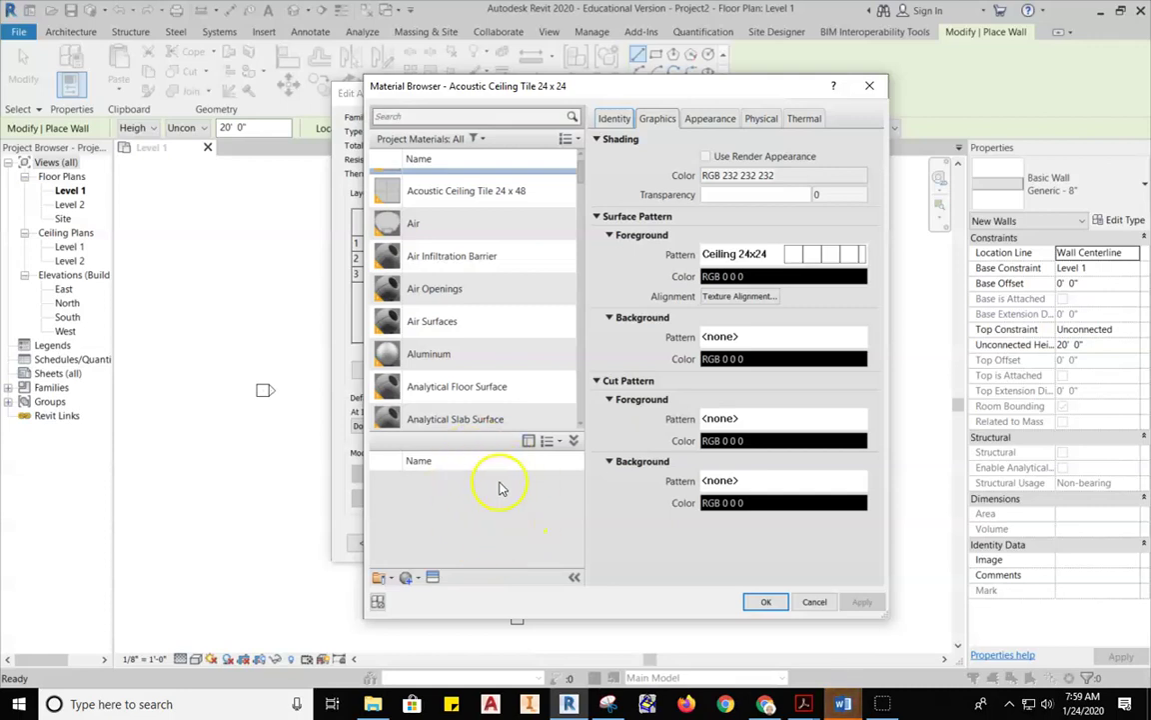
Show the library tree in the Material Browser and display the contents of the AEC Materials library.
{"action": "left_click", "coordinate": [529, 443]}
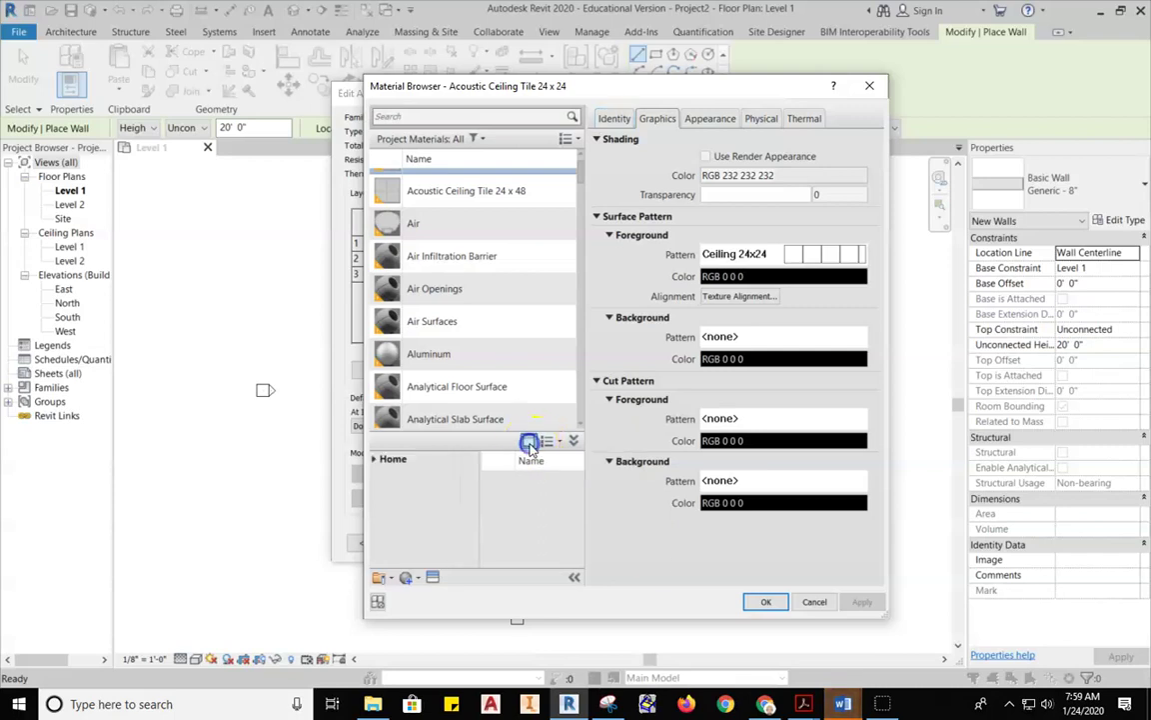
{"action": "left_click", "coordinate": [522, 533]}
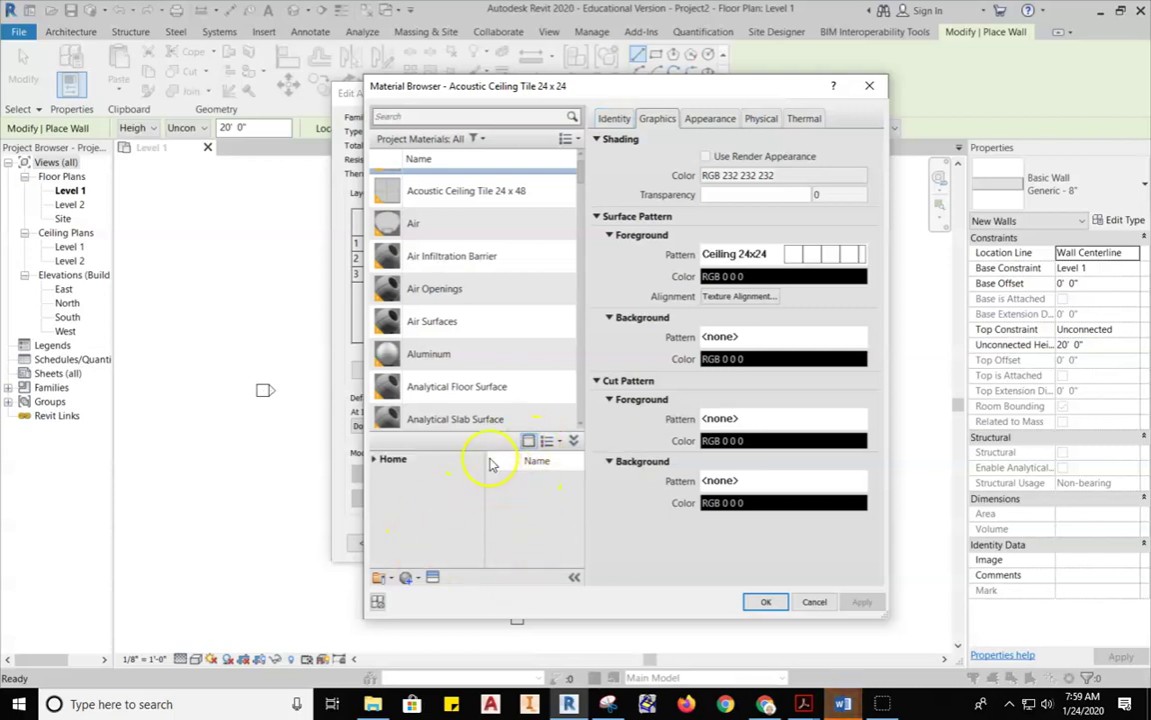
{"action": "left_click", "coordinate": [528, 506]}
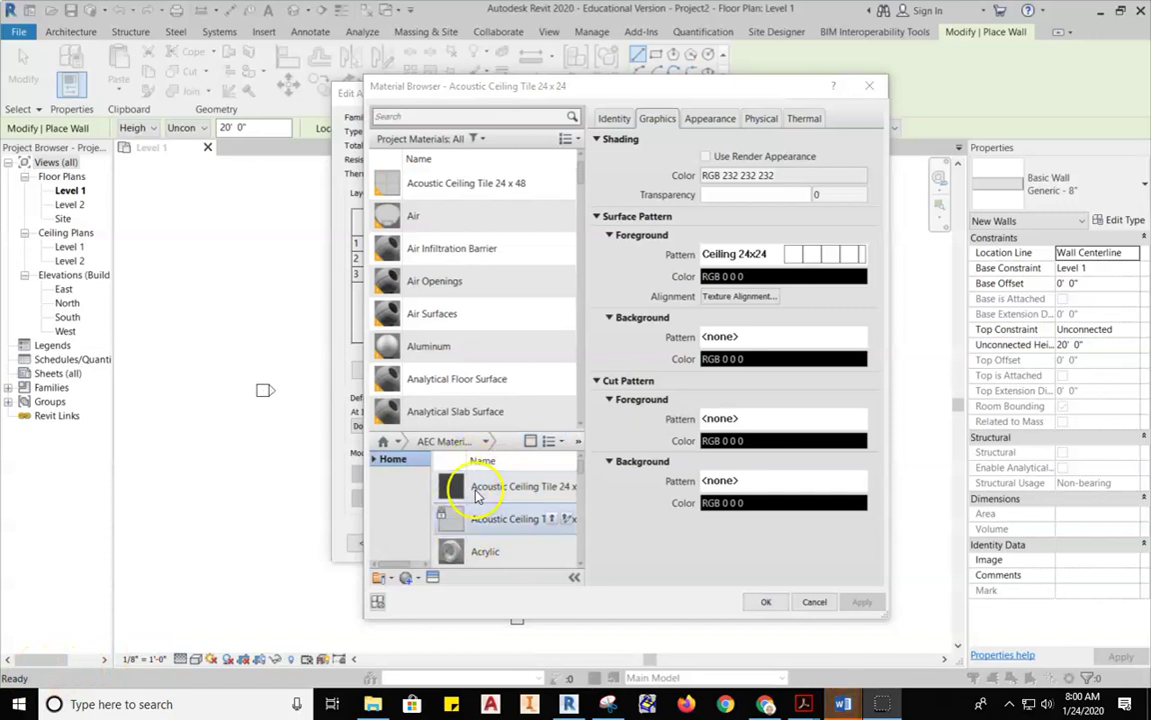
Examine the materials in the AEC Materials library and the display options available for the library list.
{"action": "scroll", "coordinate": [501, 530], "scroll_direction": "down", "scroll_amount": 5}
{"action": "scroll", "coordinate": [480, 500], "scroll_direction": "up", "scroll_amount": 5}
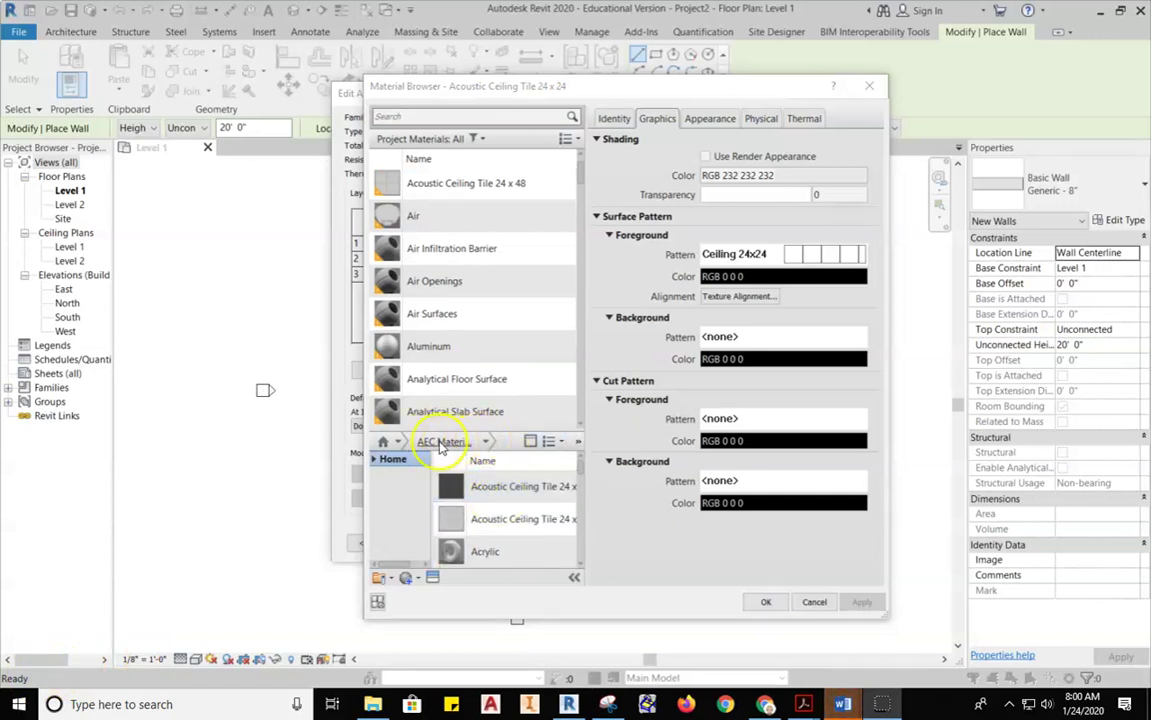
{"action": "left_click", "coordinate": [552, 443]}
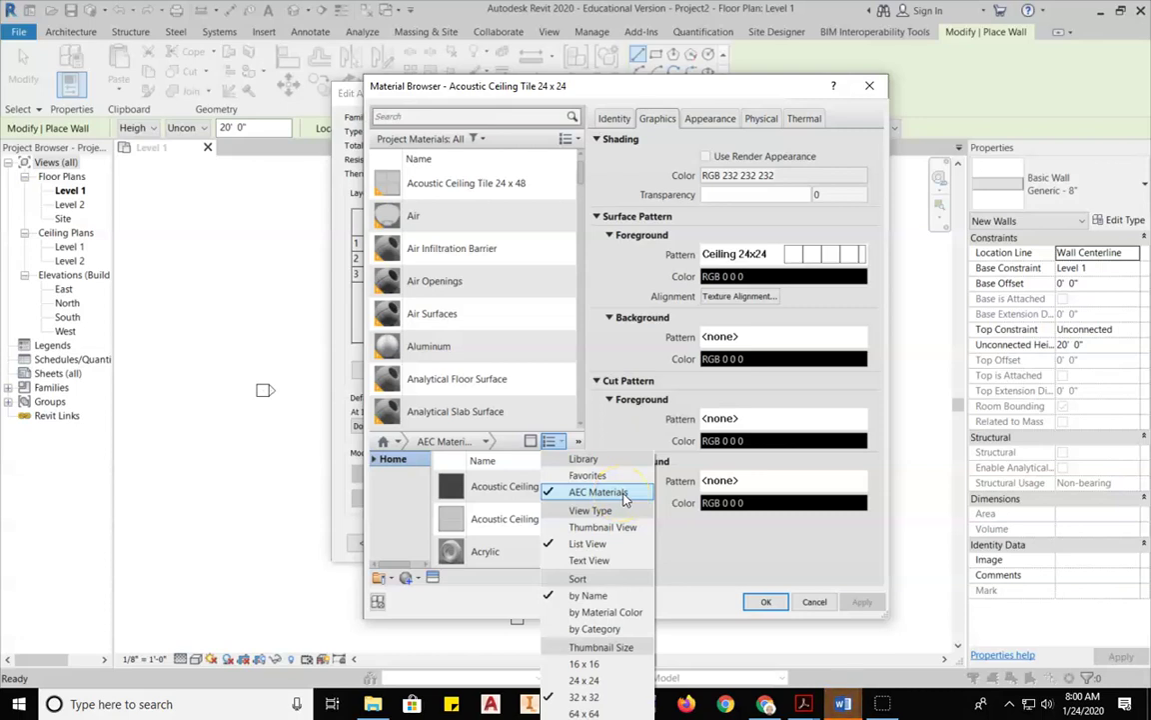
{"action": "left_click", "coordinate": [676, 545]}
{"action": "scroll", "coordinate": [510, 487], "scroll_direction": "down", "scroll_amount": 1}
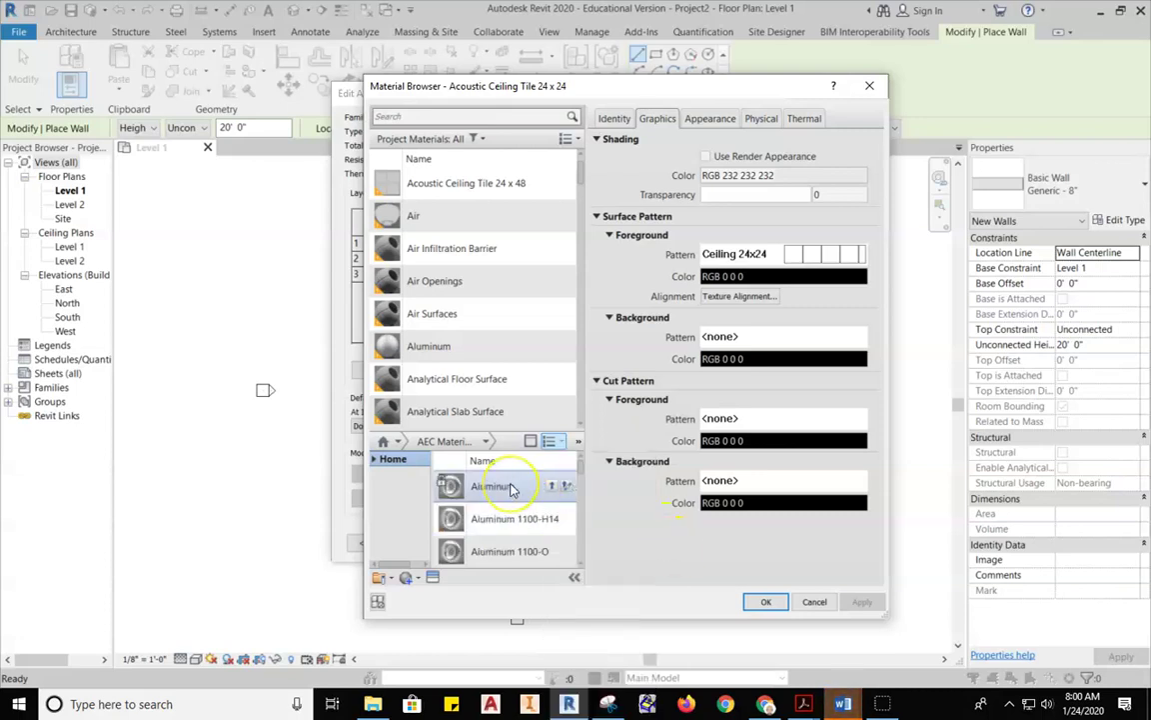
{"action": "scroll", "coordinate": [510, 487], "scroll_direction": "down", "scroll_amount": 6}
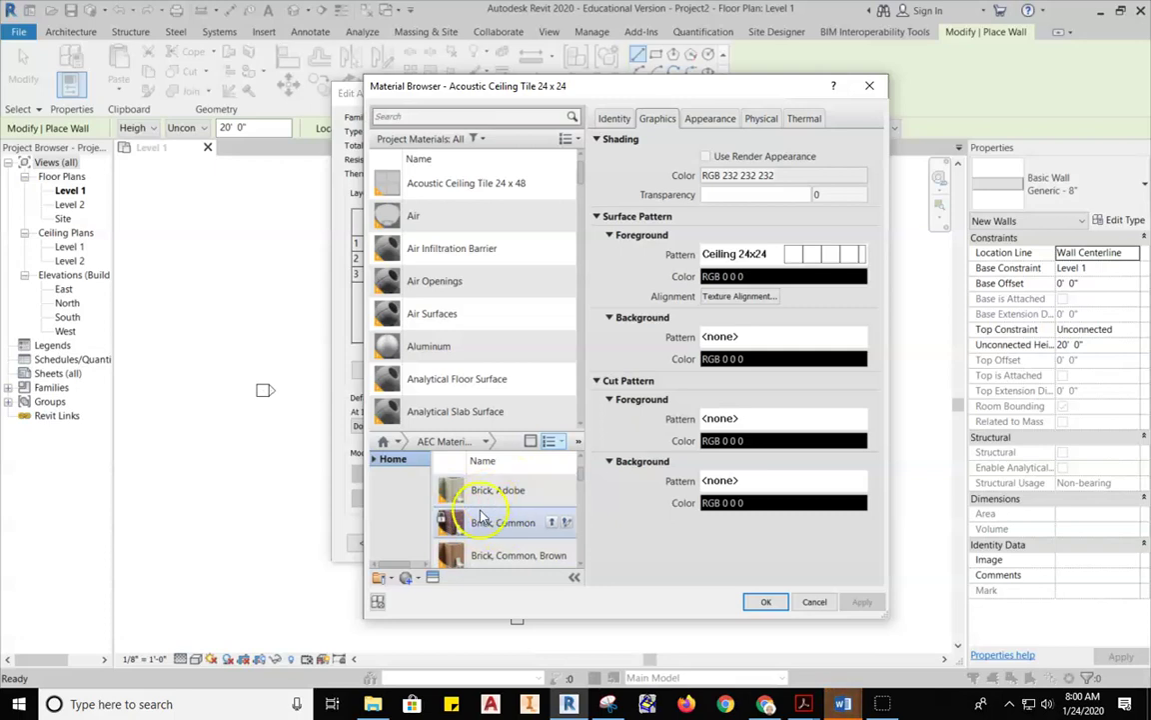
{"action": "scroll", "coordinate": [492, 530], "scroll_direction": "down", "scroll_amount": 5}
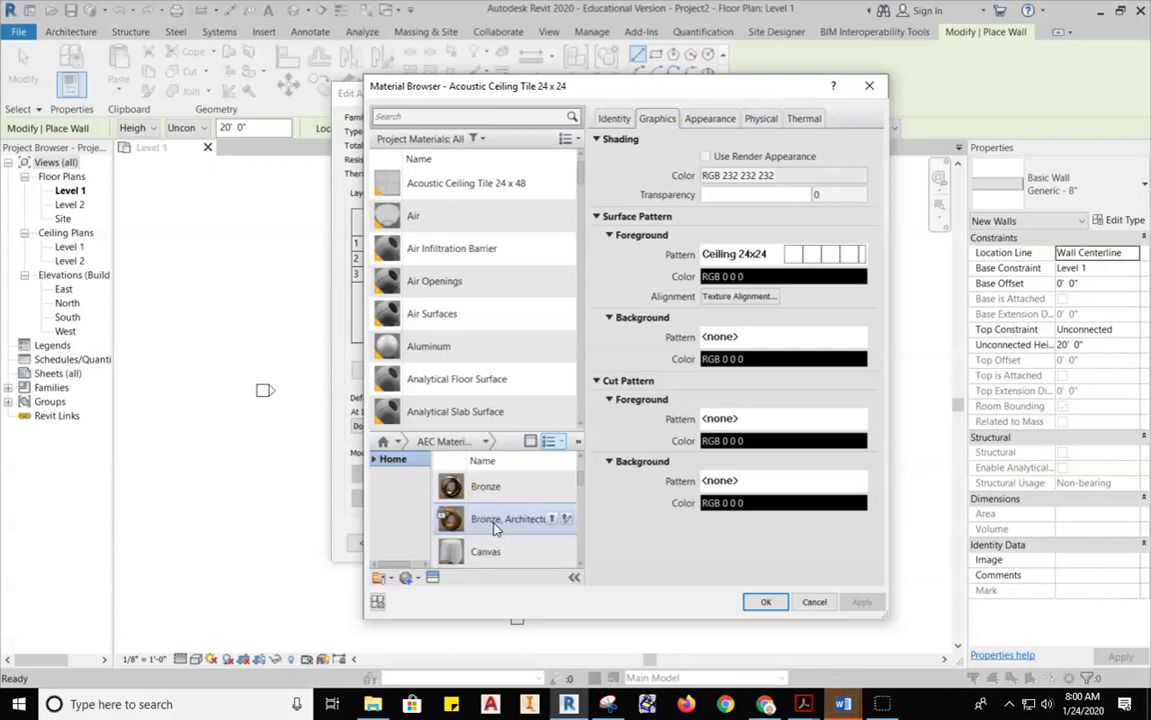
{"action": "scroll", "coordinate": [493, 527], "scroll_direction": "down", "scroll_amount": 2}
{"action": "scroll", "coordinate": [490, 528], "scroll_direction": "up", "scroll_amount": 3}
{"action": "left_click", "coordinate": [445, 530]}
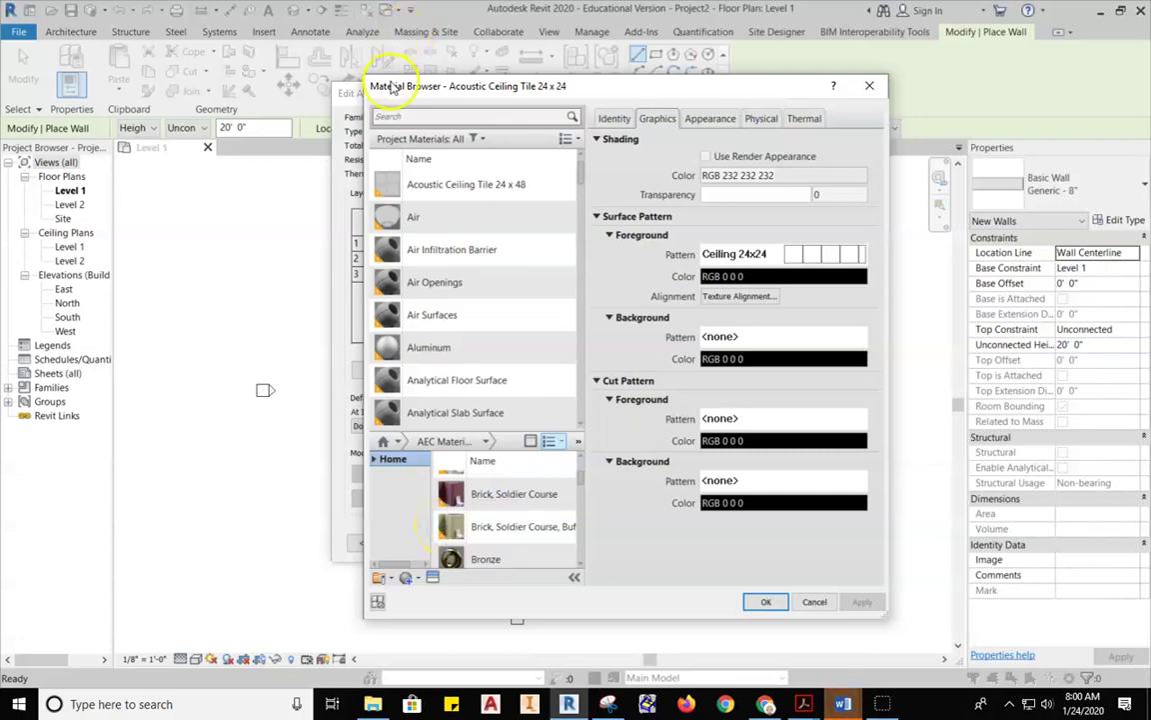
Reposition and widen the Material Browser, and look through the project materials list.
{"action": "left_click_drag", "start_coordinate": [375, 82], "coordinate": [346, 34]}
{"action": "left_click_drag", "start_coordinate": [334, 257], "coordinate": [246, 257]}
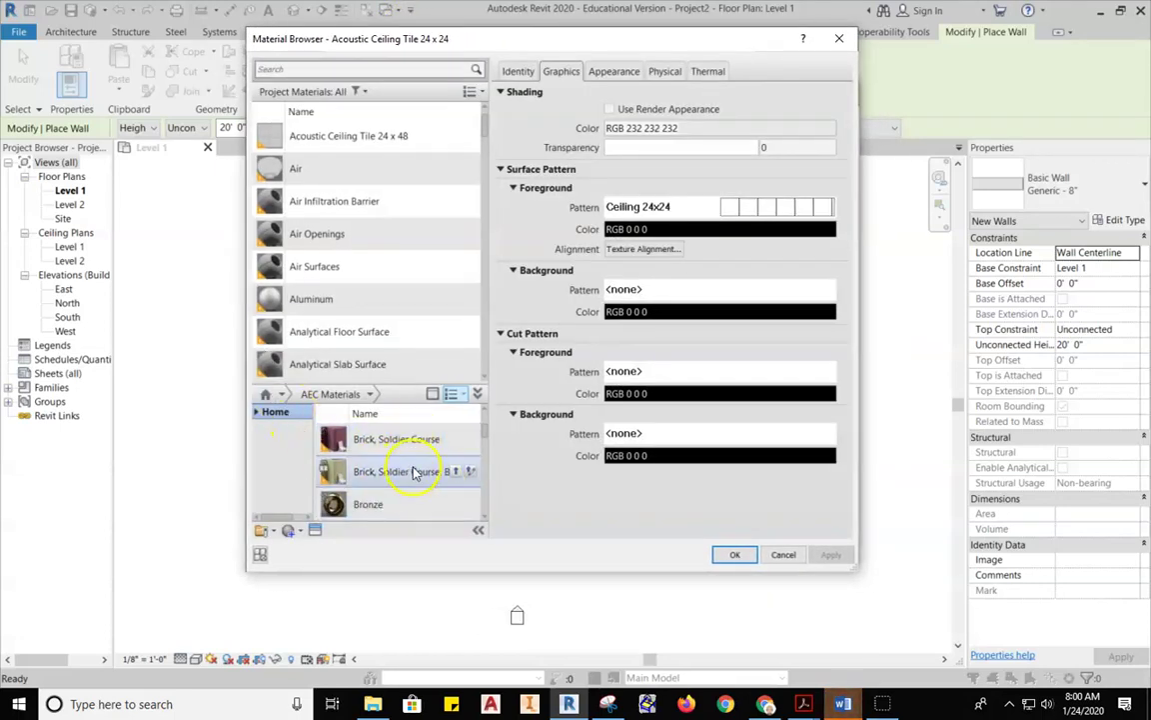
{"action": "scroll", "coordinate": [360, 221], "scroll_direction": "down", "scroll_amount": 12}
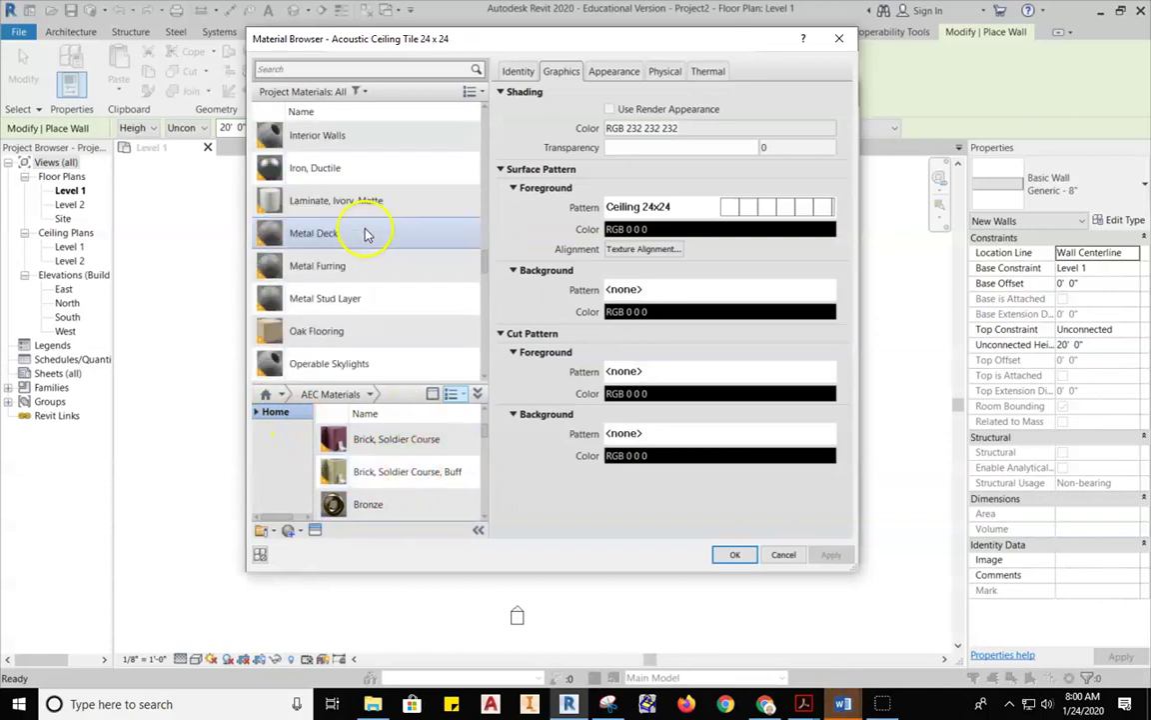
{"action": "left_click_drag", "start_coordinate": [441, 48], "coordinate": [486, 78]}
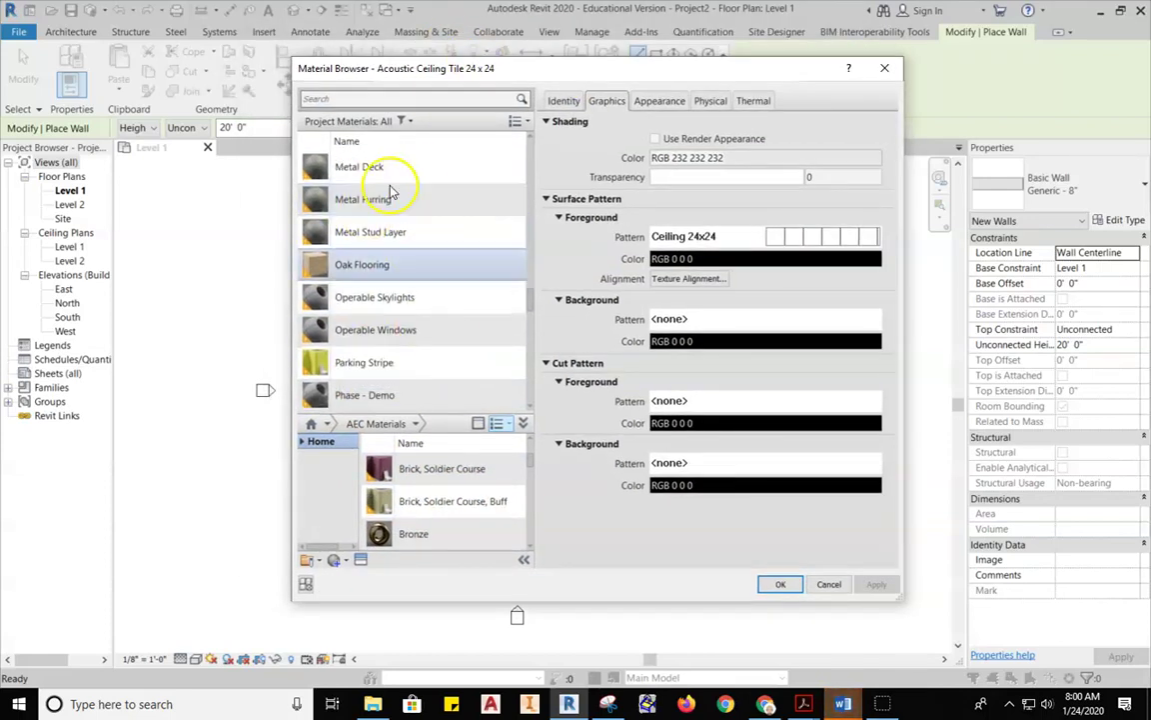
{"action": "left_click", "coordinate": [408, 504]}
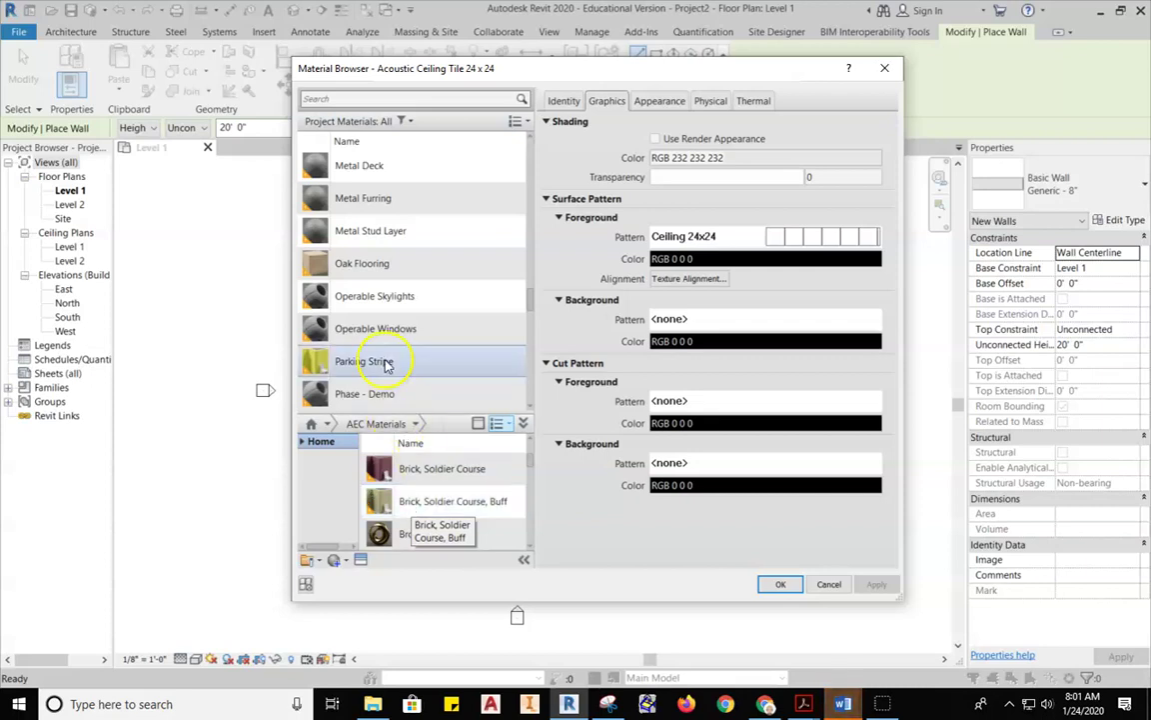
{"action": "scroll", "coordinate": [399, 326], "scroll_direction": "up", "scroll_amount": 15}
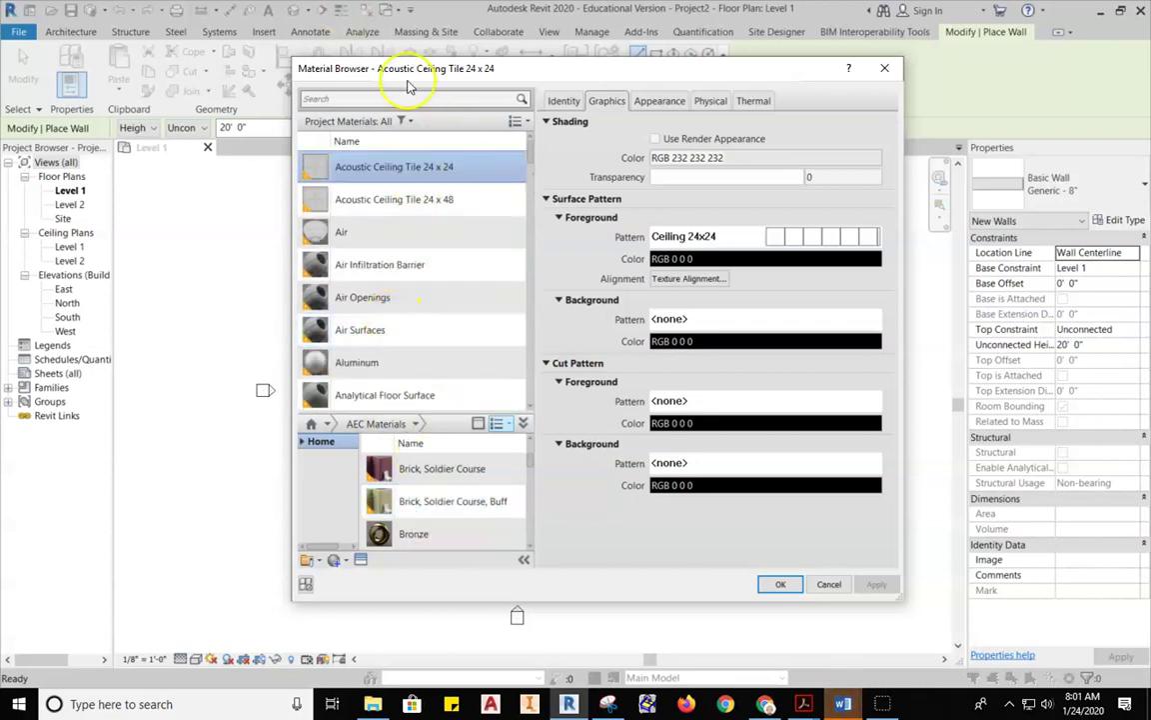
Find and select the Concrete Masonry Units material by searching for CMU, and review its identity and graphics properties.
{"action": "left_click", "coordinate": [326, 100]}
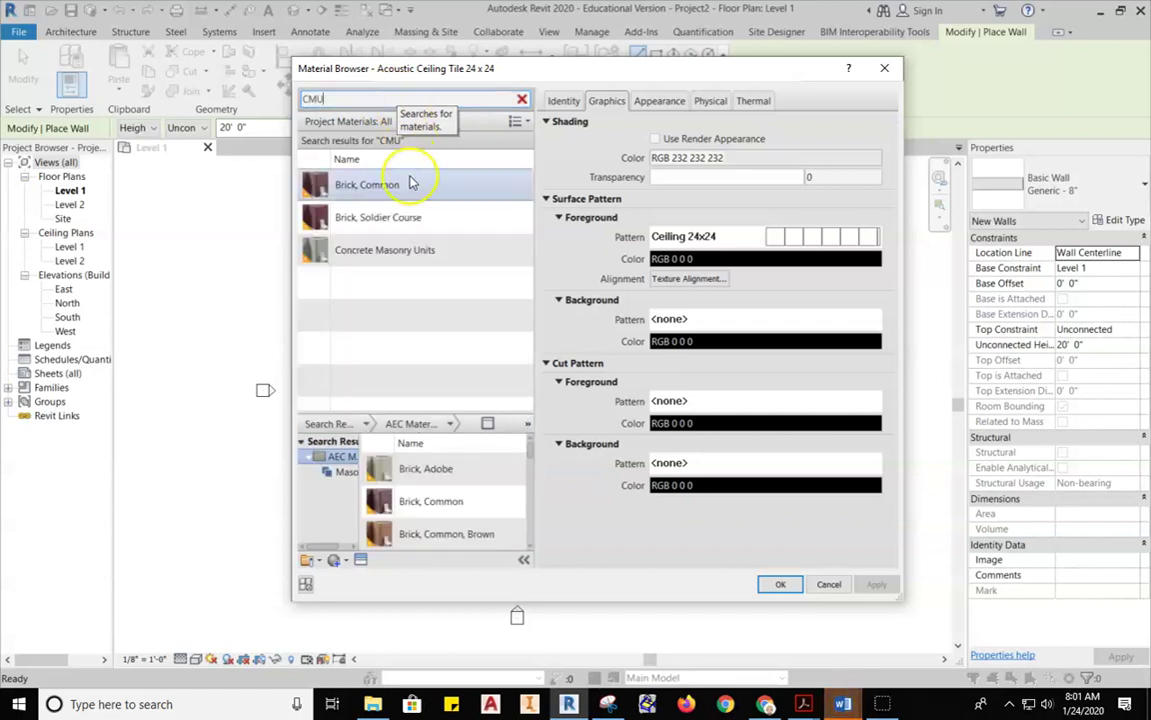
{"action": "left_click", "coordinate": [384, 260]}
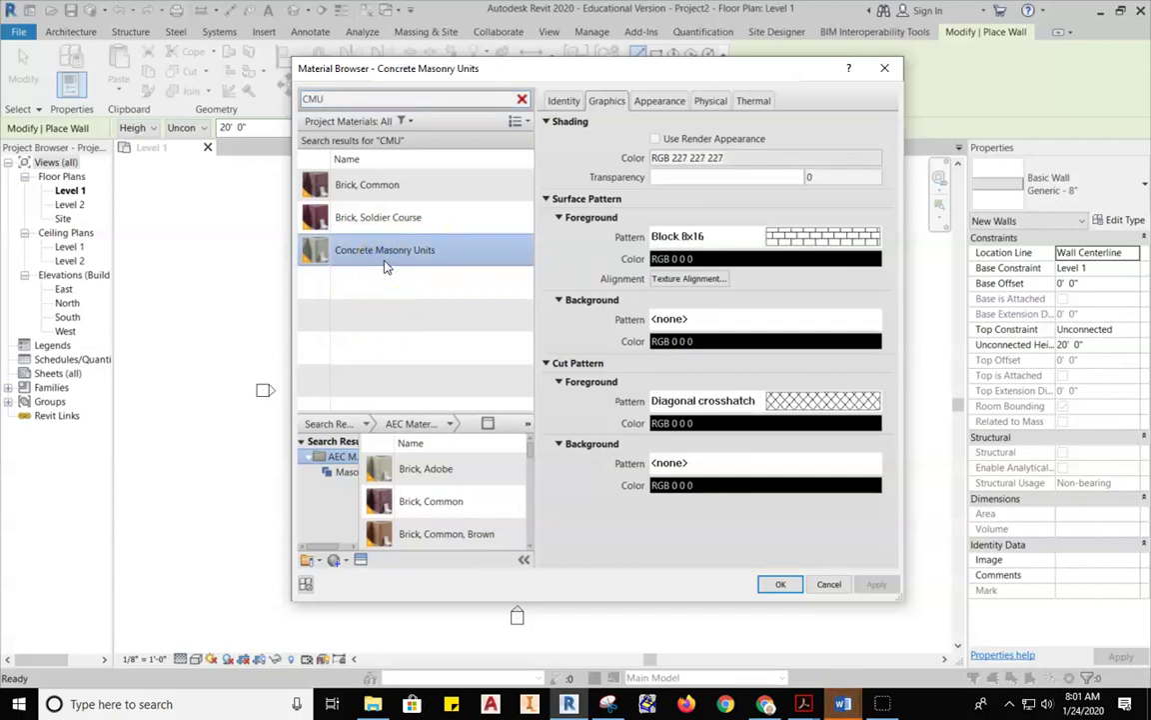
{"action": "left_click", "coordinate": [416, 352]}
{"action": "left_click", "coordinate": [563, 101]}
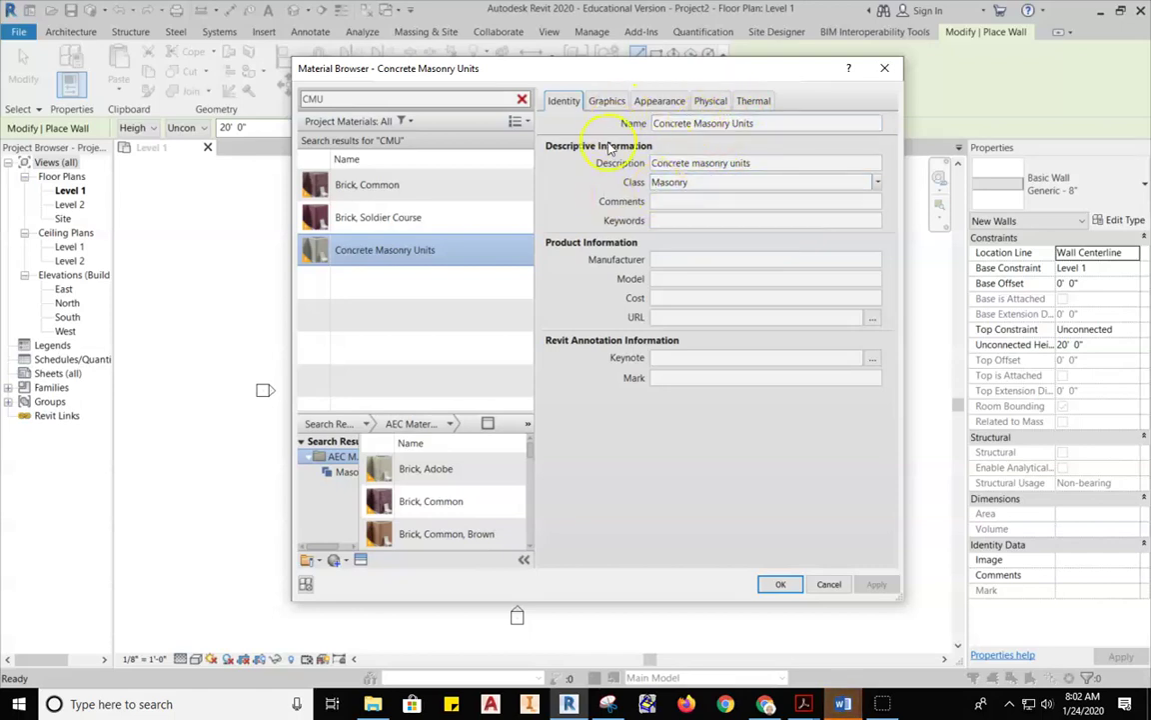
{"action": "left_click", "coordinate": [607, 101]}
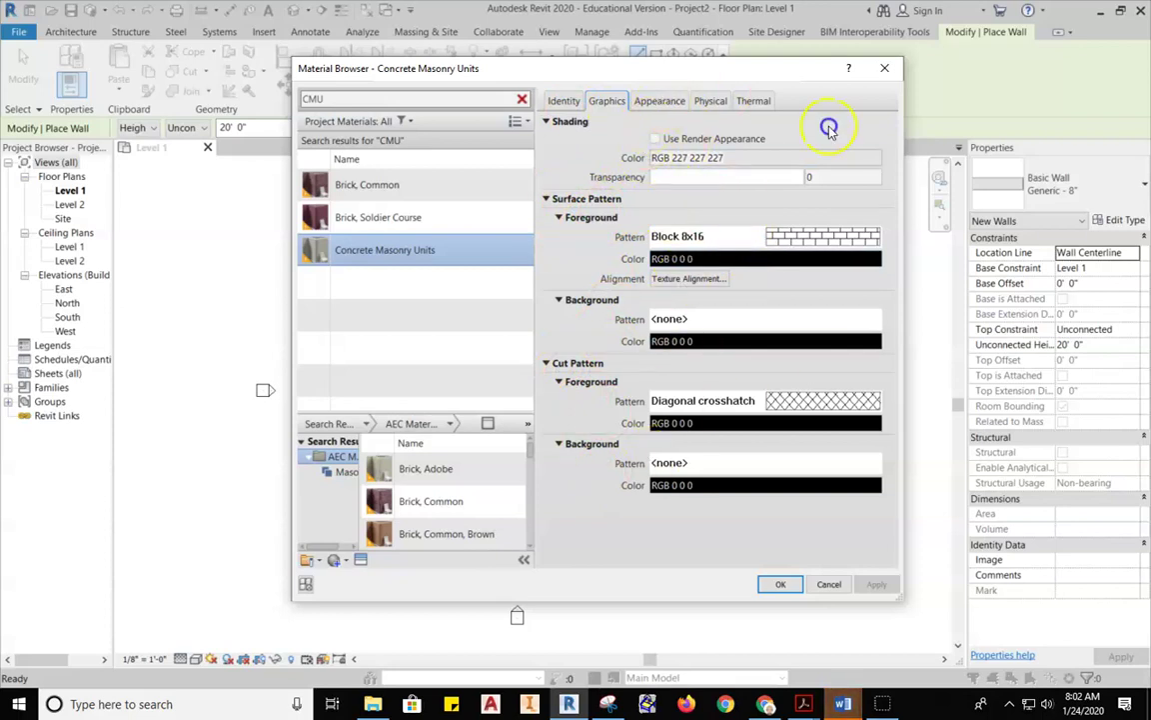
Review the appearance, physical and thermal properties of the Concrete Masonry Units material.
{"action": "left_click", "coordinate": [660, 101]}
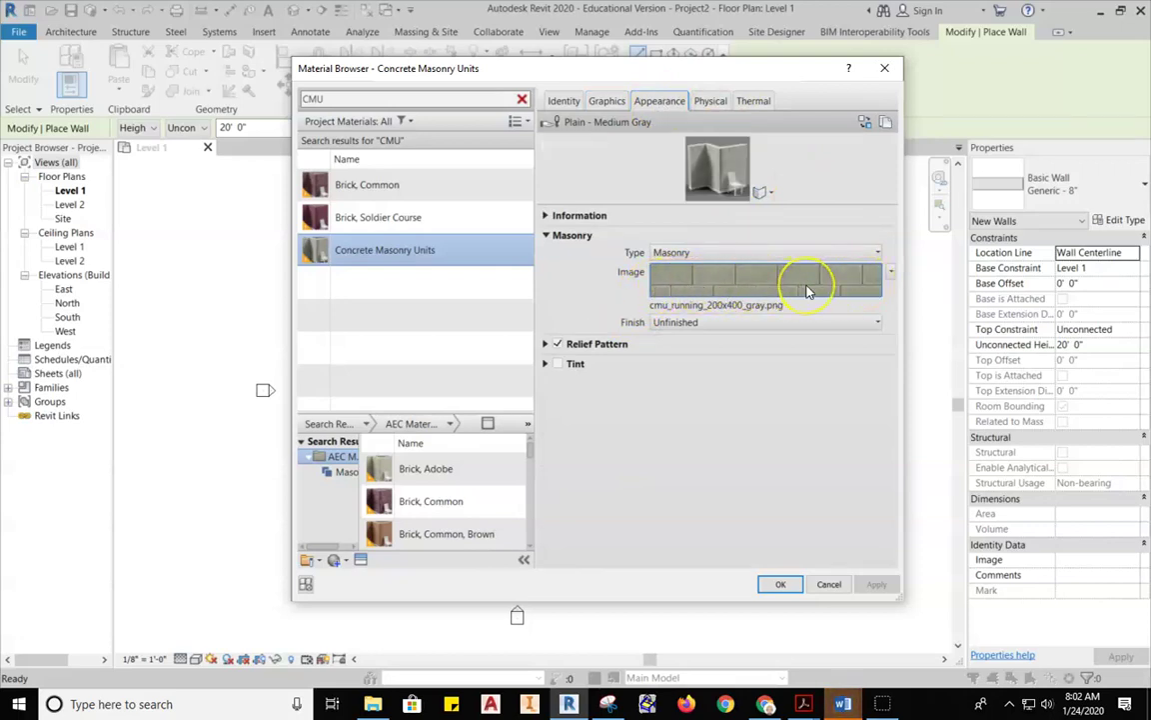
{"action": "mouse_move", "coordinate": [810, 291]}
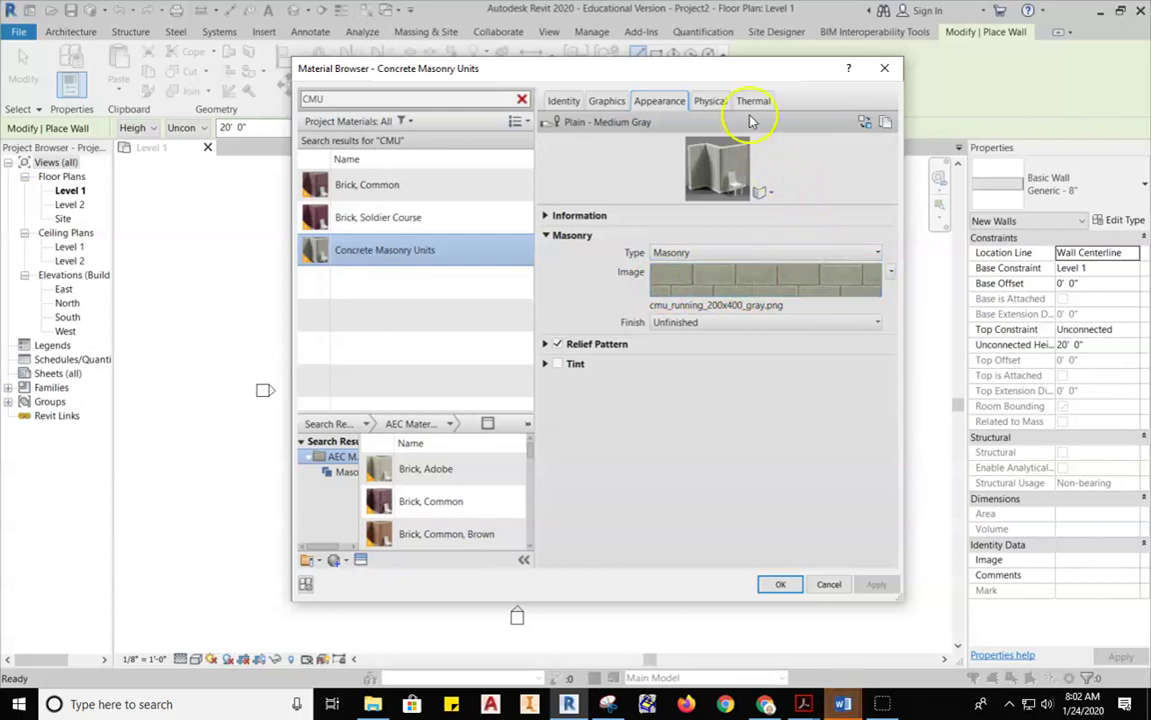
{"action": "left_click", "coordinate": [710, 101]}
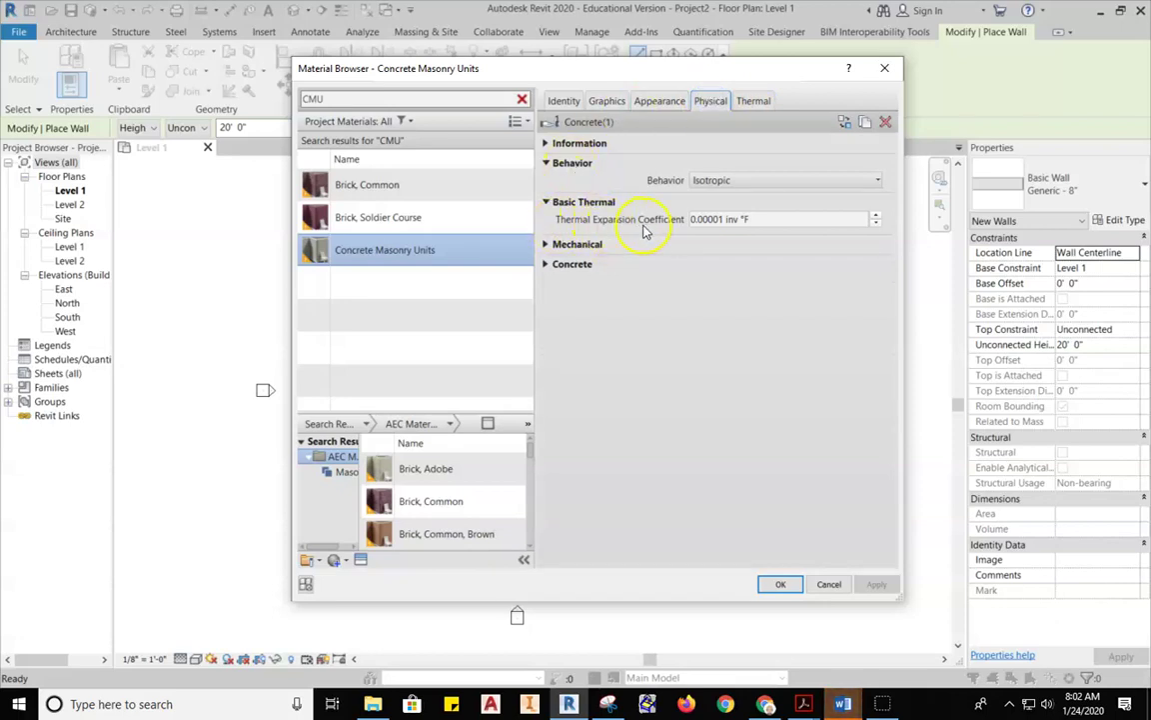
{"action": "left_click", "coordinate": [754, 103]}
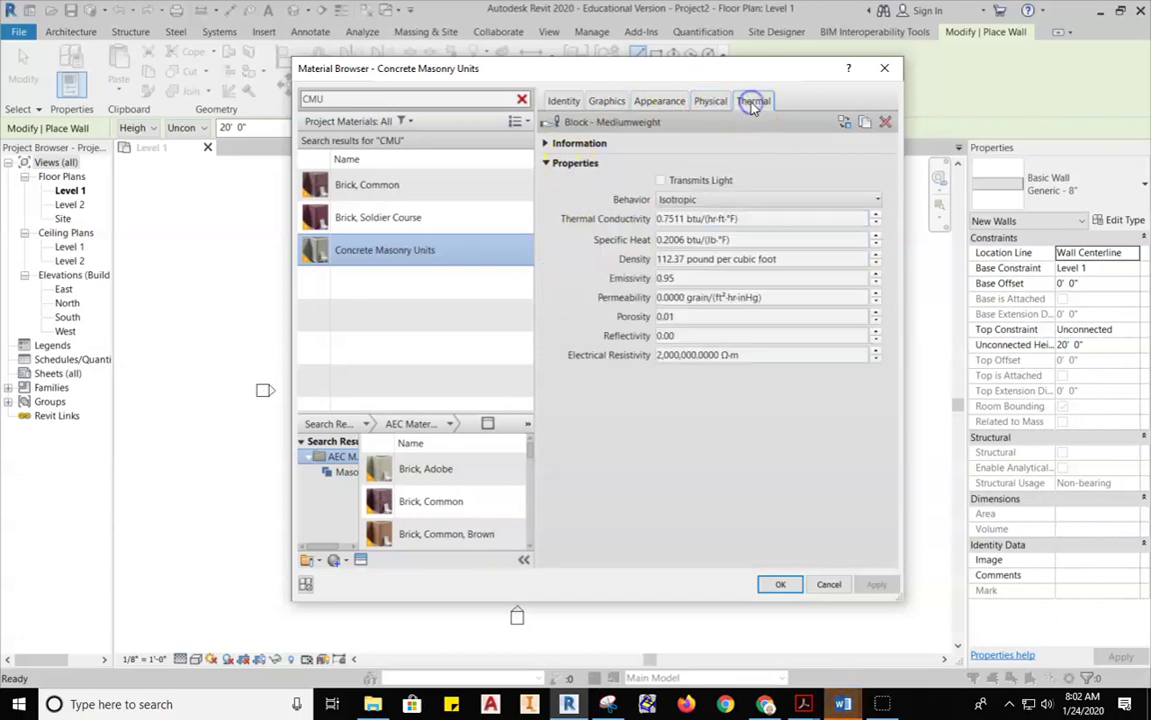
{"action": "left_click", "coordinate": [732, 183]}
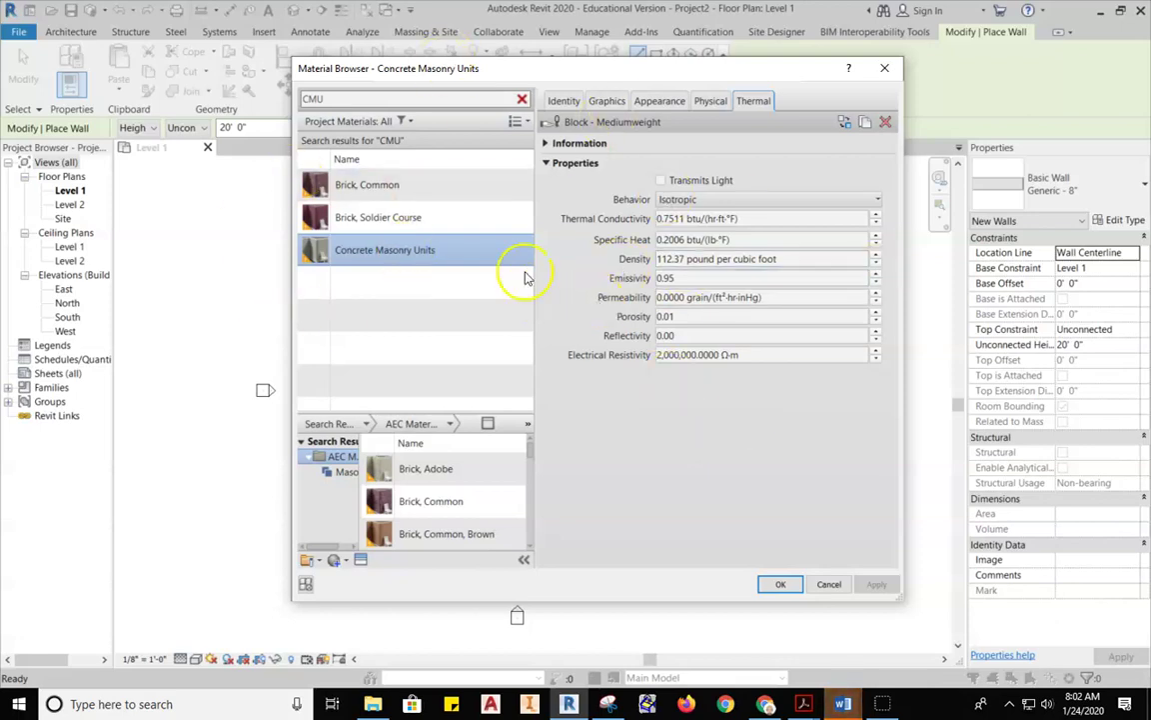
Assign Concrete Masonry Units to the structure layer and accept the assembly and type properties of the 8 x 16 CMU wall.
{"action": "left_click", "coordinate": [785, 583]}
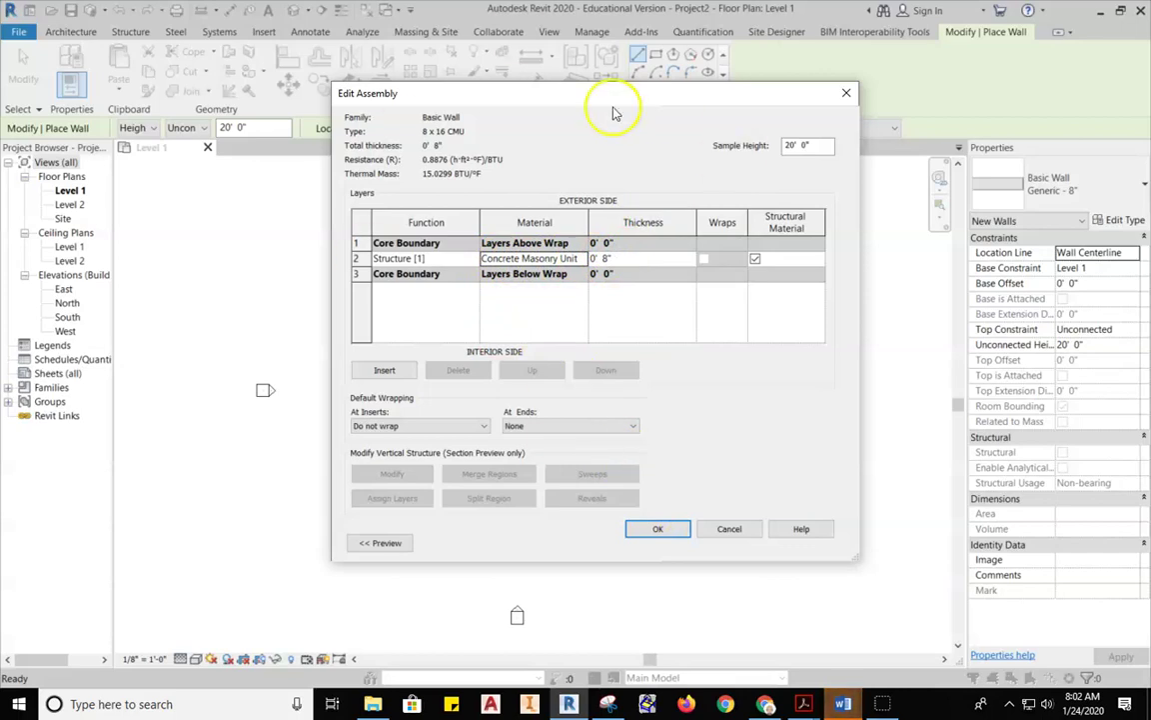
{"action": "left_click", "coordinate": [668, 531]}
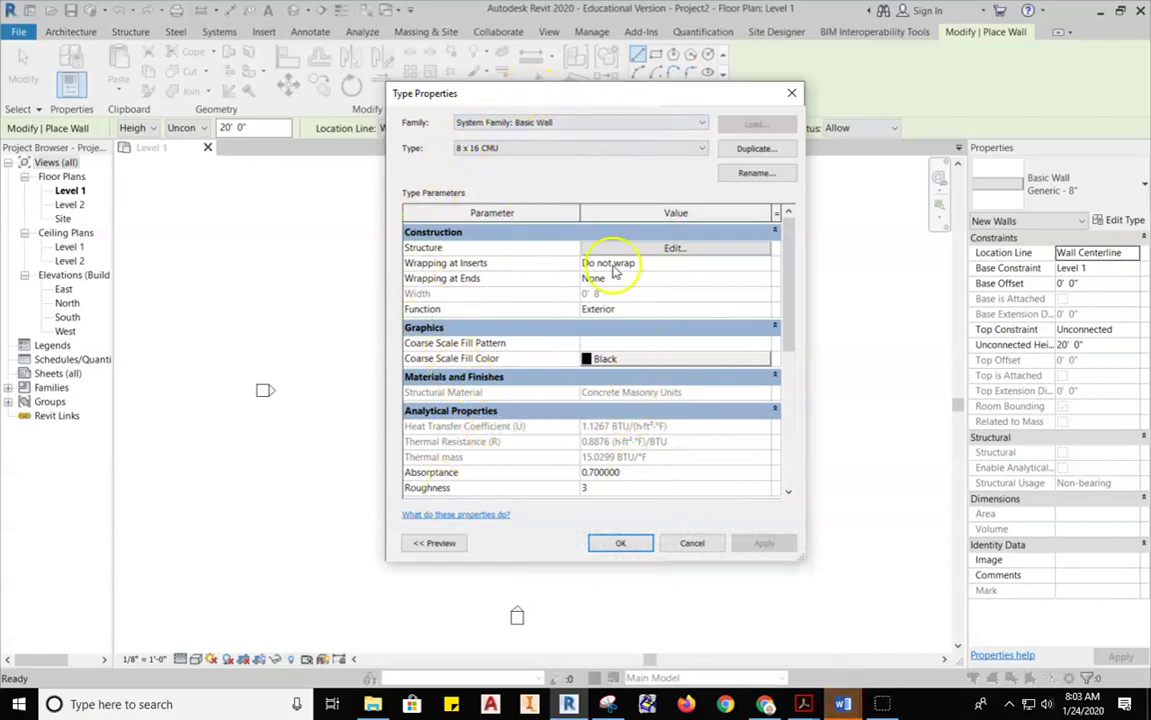
{"action": "left_click", "coordinate": [624, 544]}
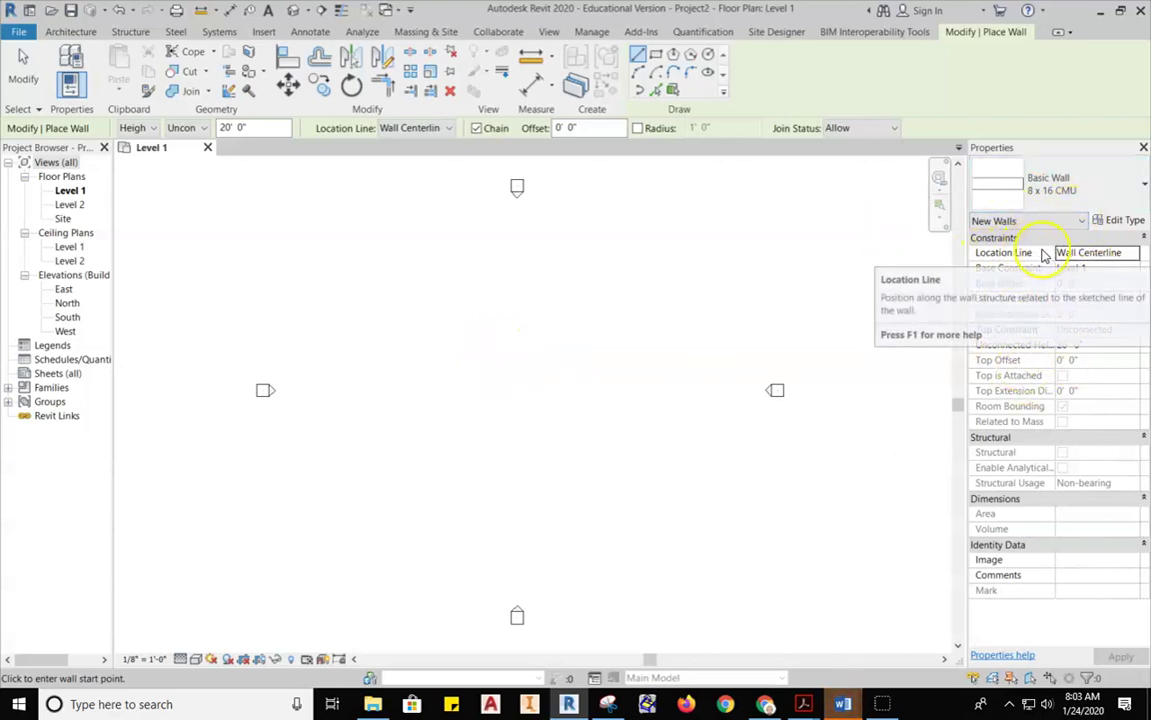
Draw a 10' horizontal 8 x 16 CMU wall between the elevation markers, with Wall Centerline as its location line.
{"action": "left_click", "coordinate": [1109, 252]}
{"action": "left_click", "coordinate": [1137, 253]}
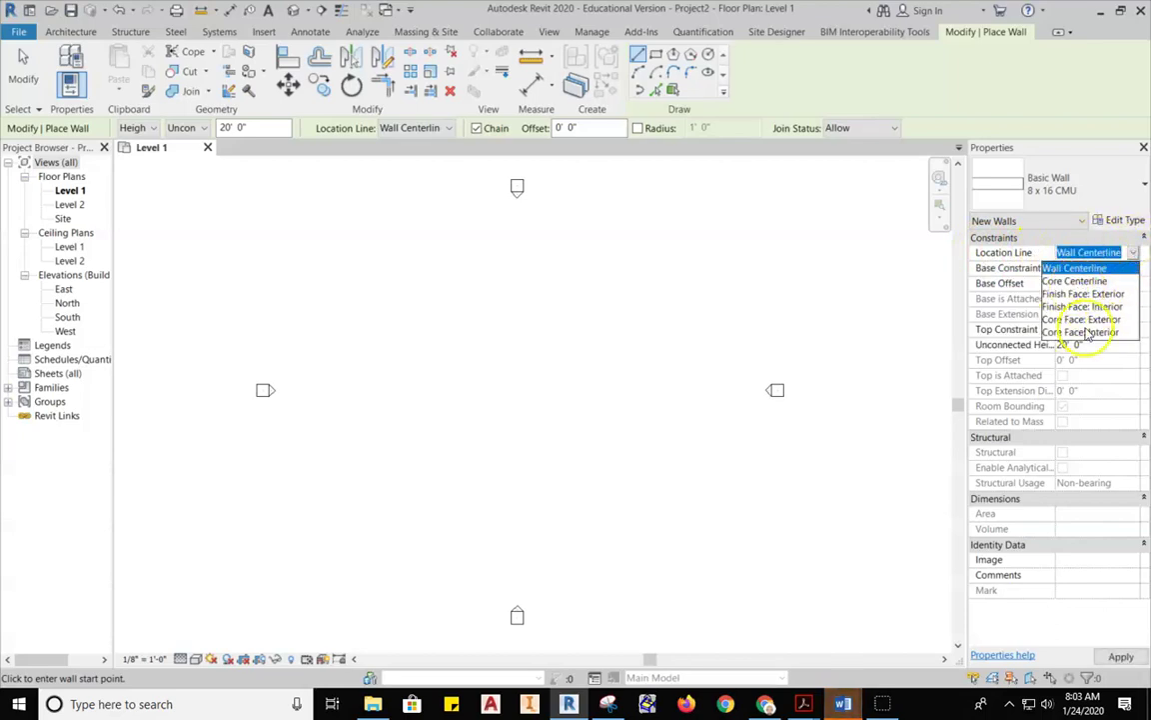
{"action": "left_click", "coordinate": [1074, 268]}
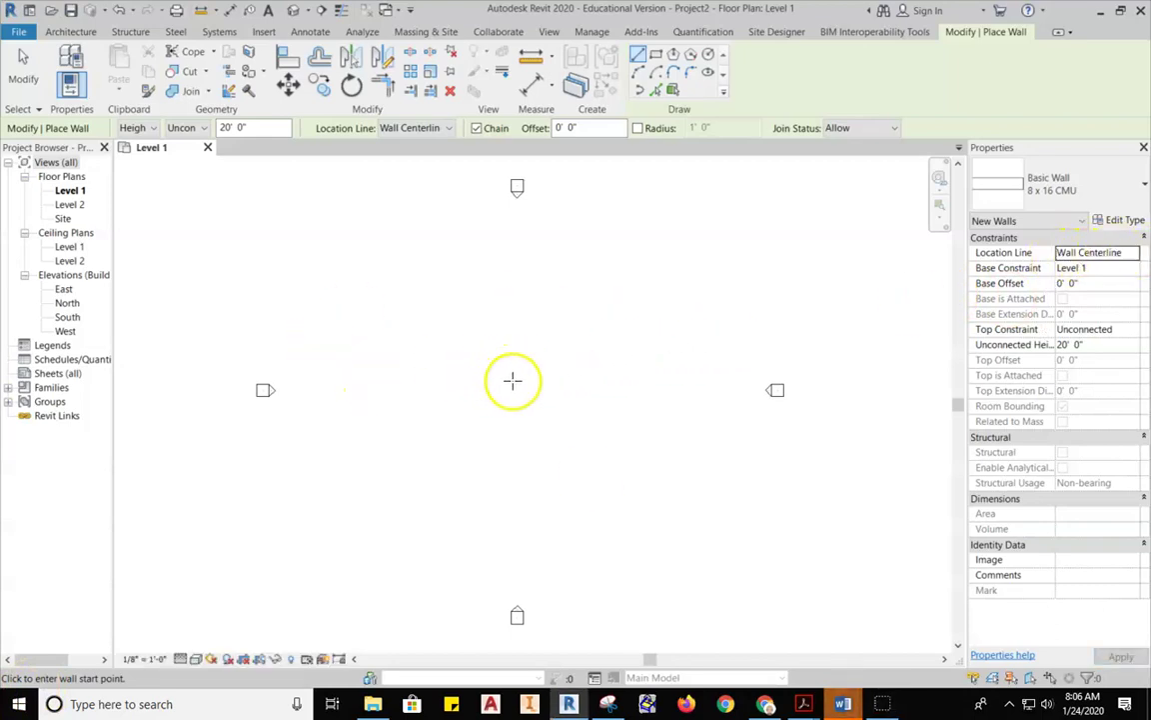
{"action": "left_click", "coordinate": [478, 378]}
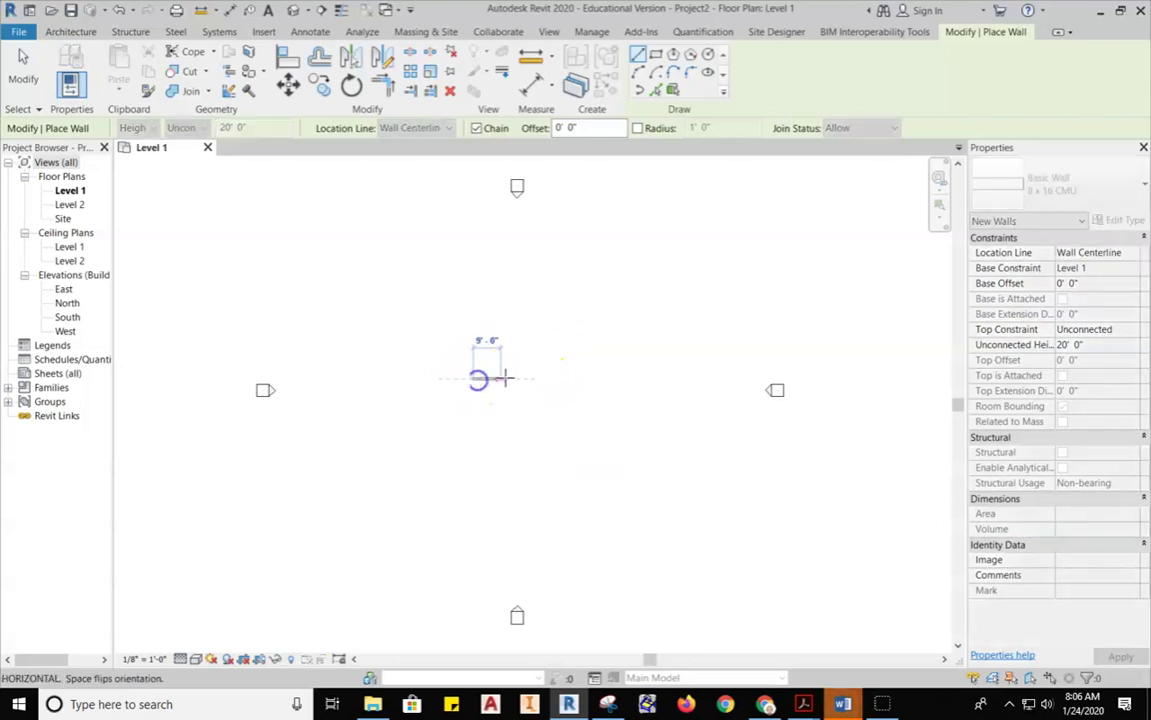
{"action": "scroll", "coordinate": [510, 376], "scroll_direction": "up", "scroll_amount": 5}
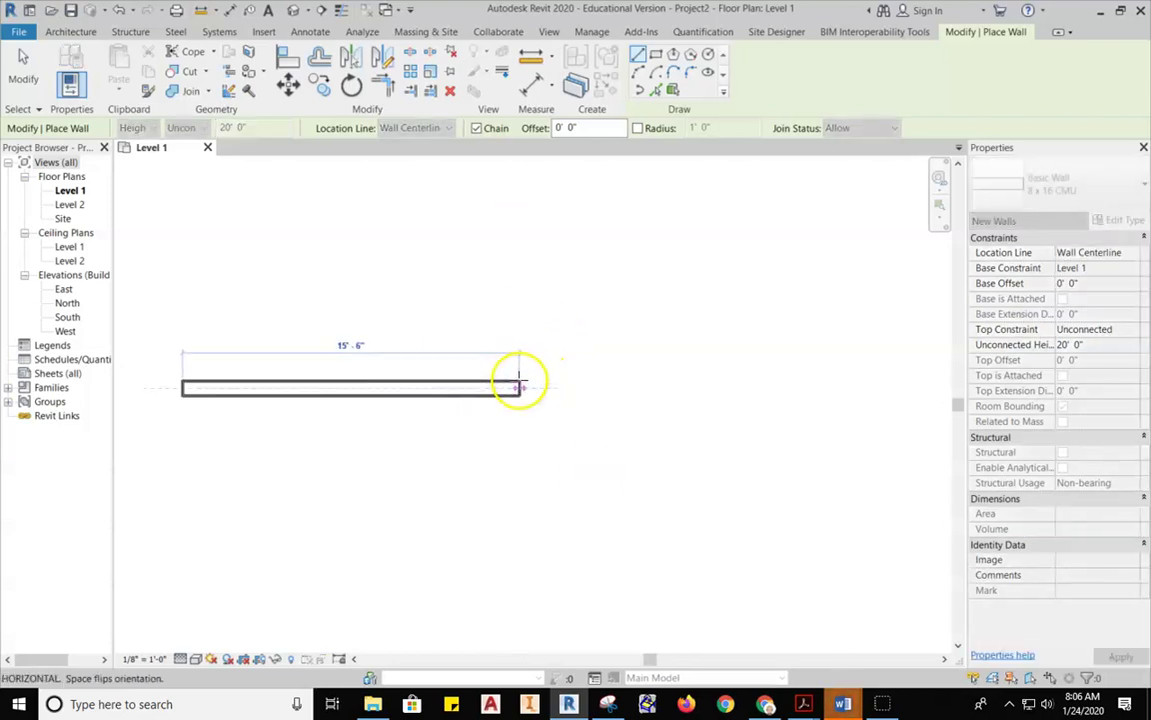
{"action": "scroll", "coordinate": [516, 381], "scroll_direction": "up", "scroll_amount": 2}
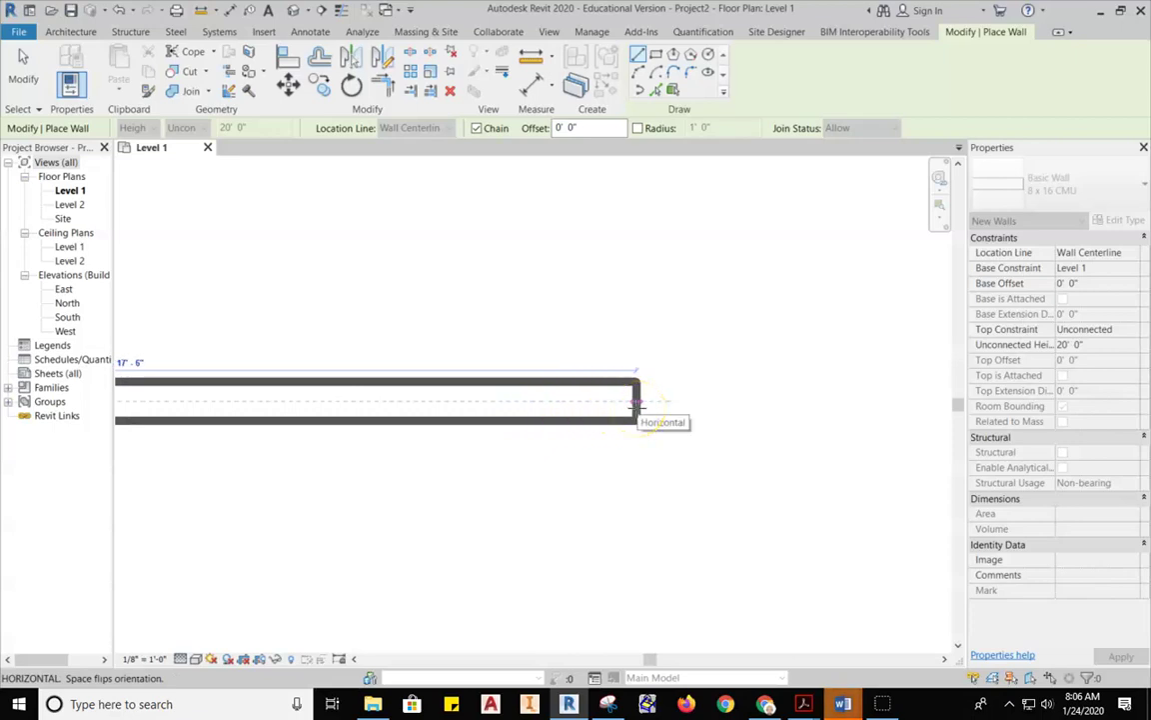
{"action": "scroll", "coordinate": [636, 405], "scroll_direction": "down", "scroll_amount": 2}
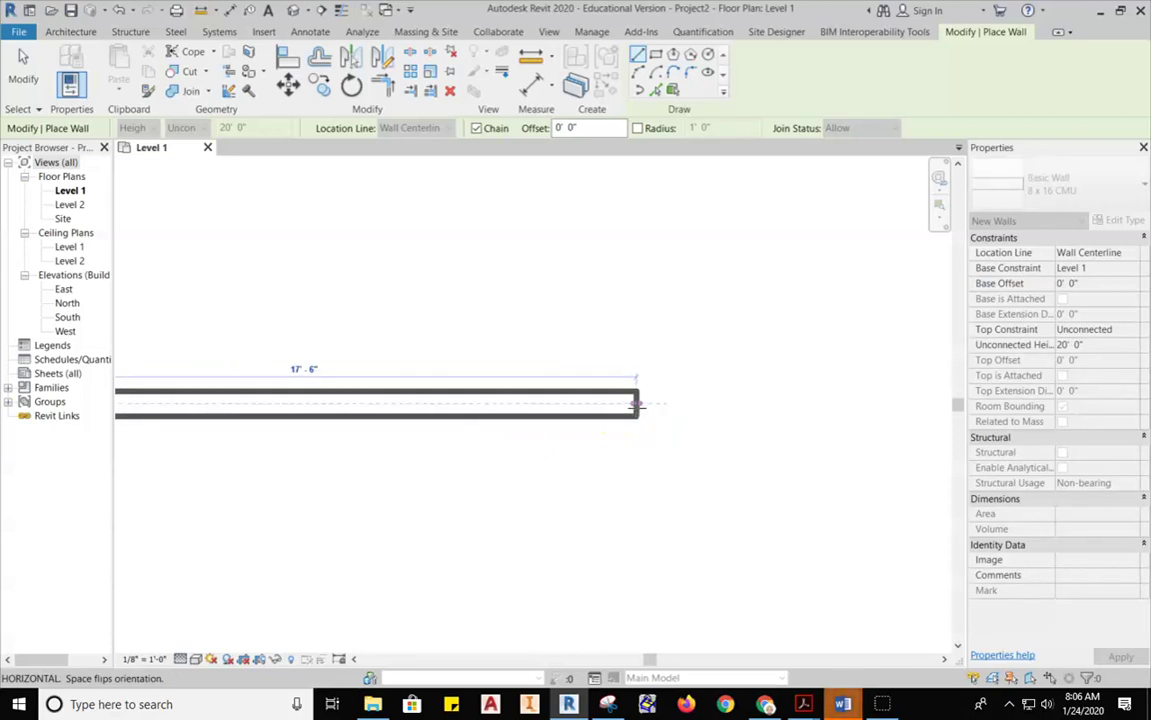
{"action": "scroll", "coordinate": [636, 405], "scroll_direction": "down", "scroll_amount": 2}
{"action": "middle_click_drag", "start_coordinate": [465, 403], "coordinate": [557, 404]}
{"action": "type", "text": "10"}
{"action": "key", "text": "Return"}
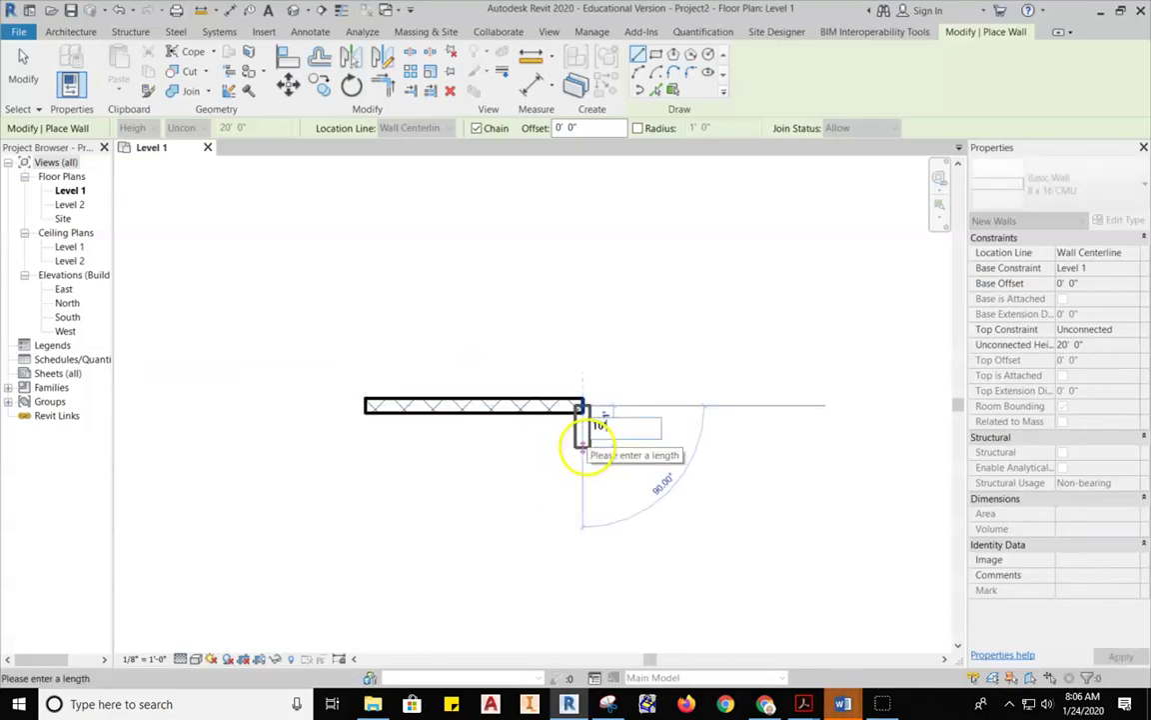
Continue the wall chain 10' down and 10' back to the left, and close the square at the first wall's start point.
{"action": "type", "text": "10"}
{"action": "key", "text": "Return"}
{"action": "middle_click_drag", "start_coordinate": [463, 571], "coordinate": [477, 501]}
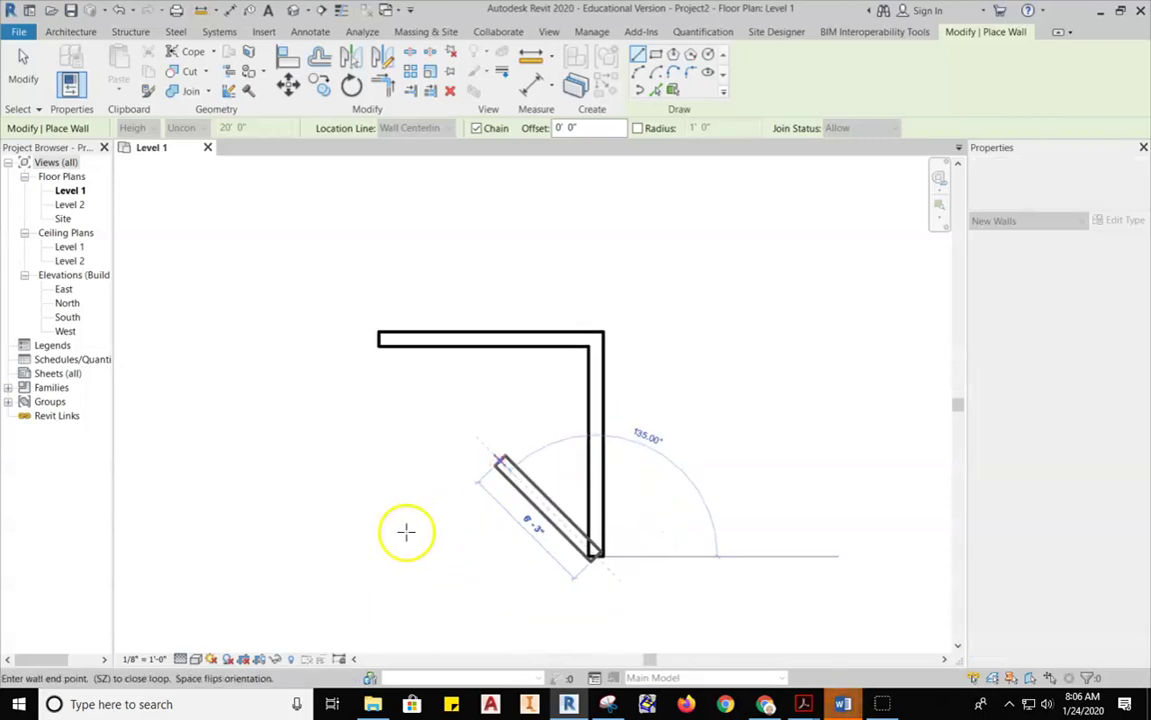
{"action": "type", "text": "10"}
{"action": "key", "text": "Return"}
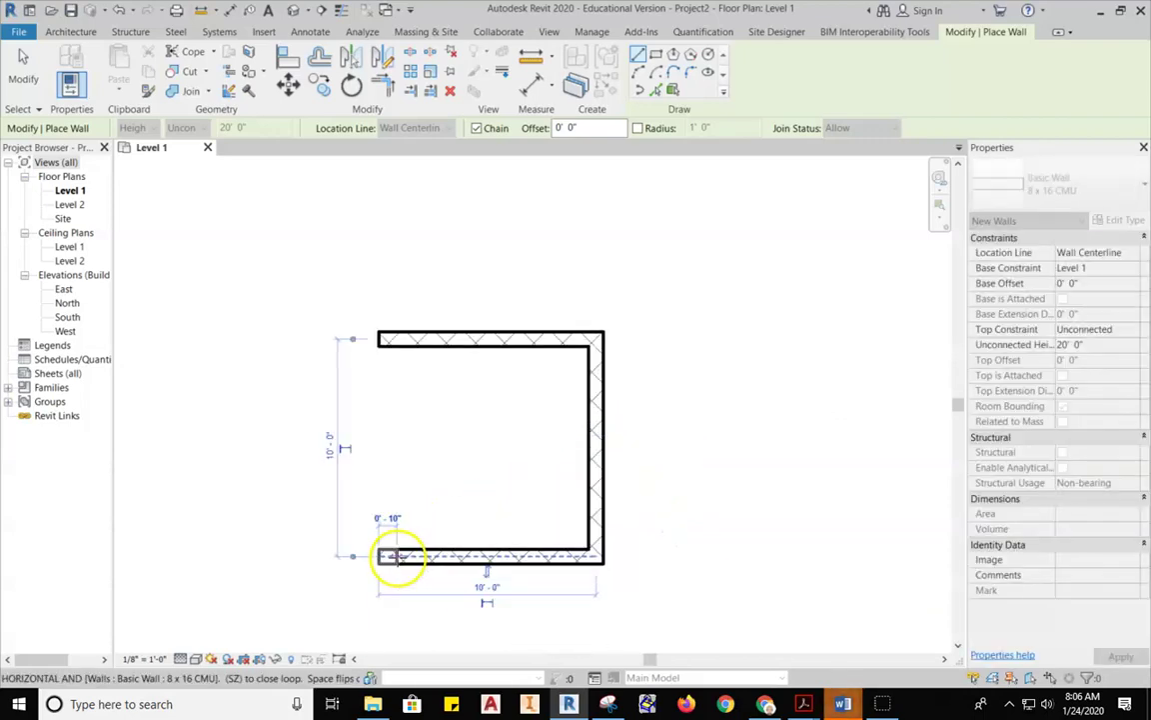
{"action": "left_click", "coordinate": [378, 338]}
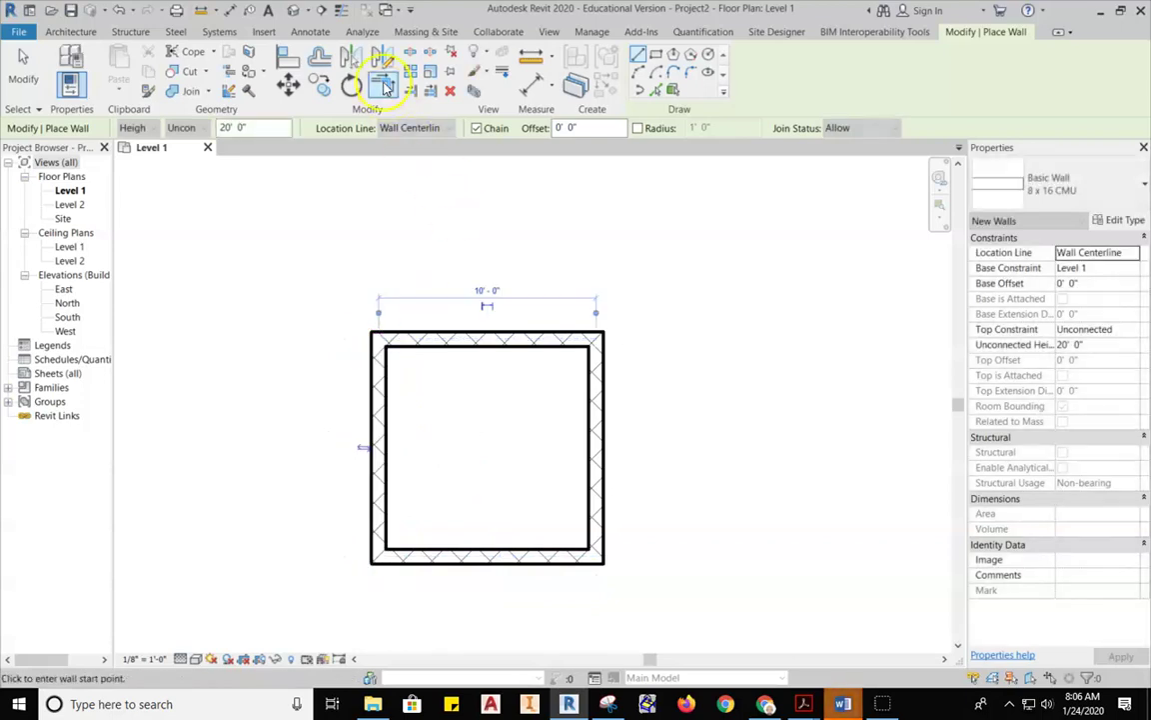
Add an aligned dimension above the square between the outer faces of its left and right walls, using Wall faces as reference.
{"action": "left_click", "coordinate": [531, 84]}
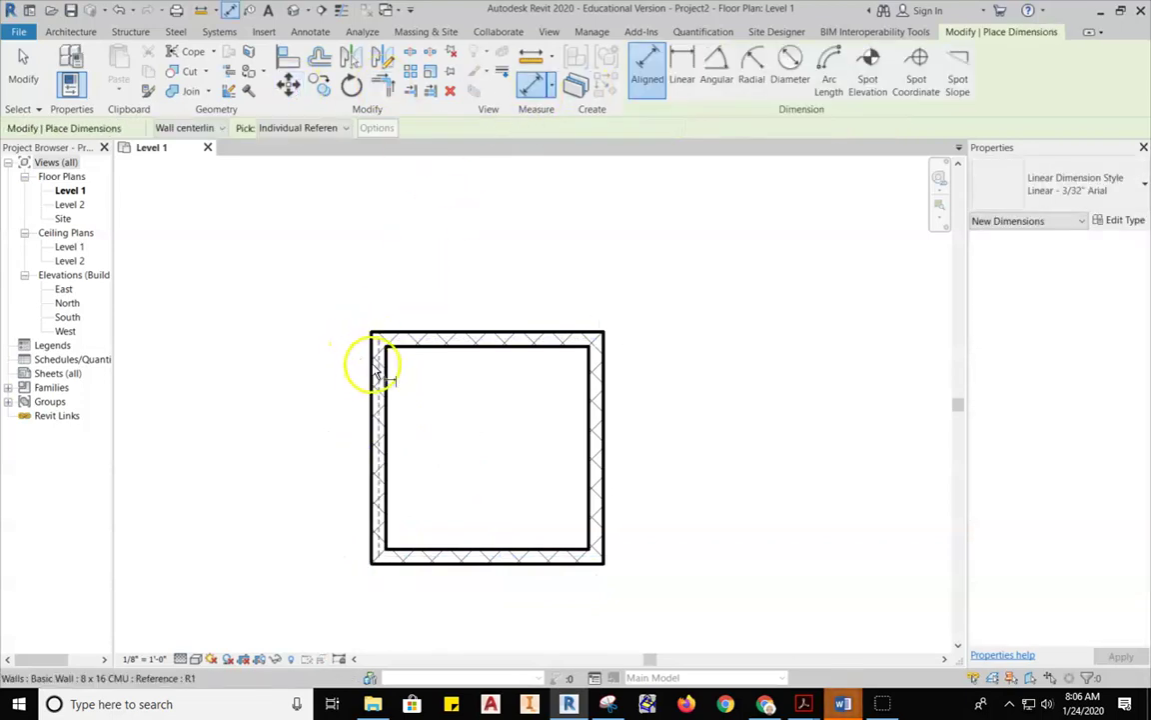
{"action": "left_click", "coordinate": [203, 128]}
{"action": "left_click", "coordinate": [190, 157]}
{"action": "left_click", "coordinate": [375, 362]}
{"action": "left_click", "coordinate": [607, 380]}
{"action": "left_click", "coordinate": [540, 292]}
{"action": "scroll", "coordinate": [463, 288], "scroll_direction": "up", "scroll_amount": 2}
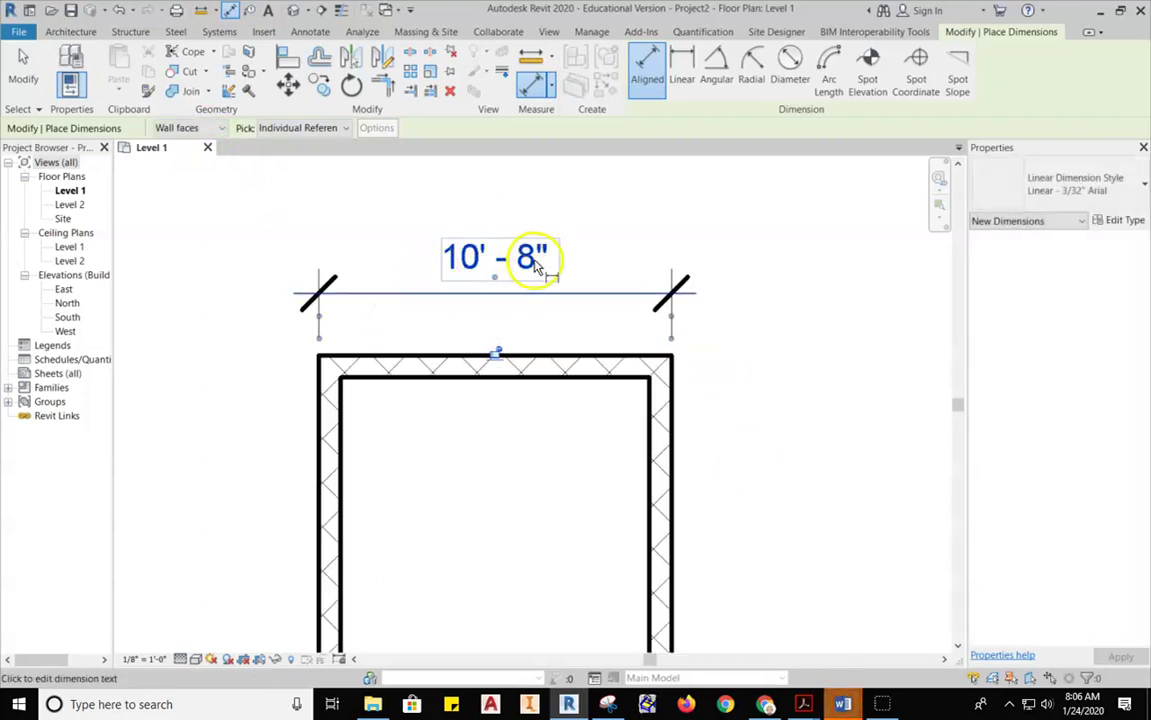
{"action": "scroll", "coordinate": [373, 355], "scroll_direction": "up", "scroll_amount": 2}
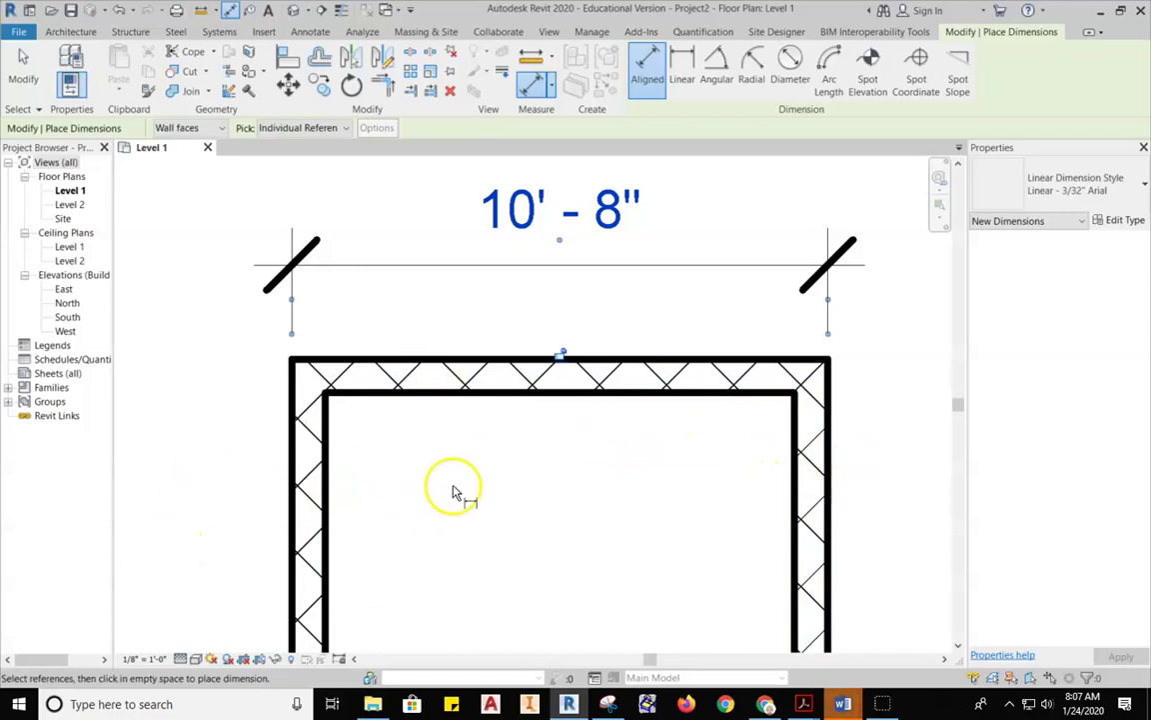
Add an aligned dimension to the right of the square between the outer faces of its upper and lower walls.
{"action": "left_click", "coordinate": [788, 368]}
{"action": "middle_click_drag", "start_coordinate": [680, 639], "coordinate": [678, 545]}
{"action": "scroll", "coordinate": [657, 594], "scroll_direction": "down", "scroll_amount": 1}
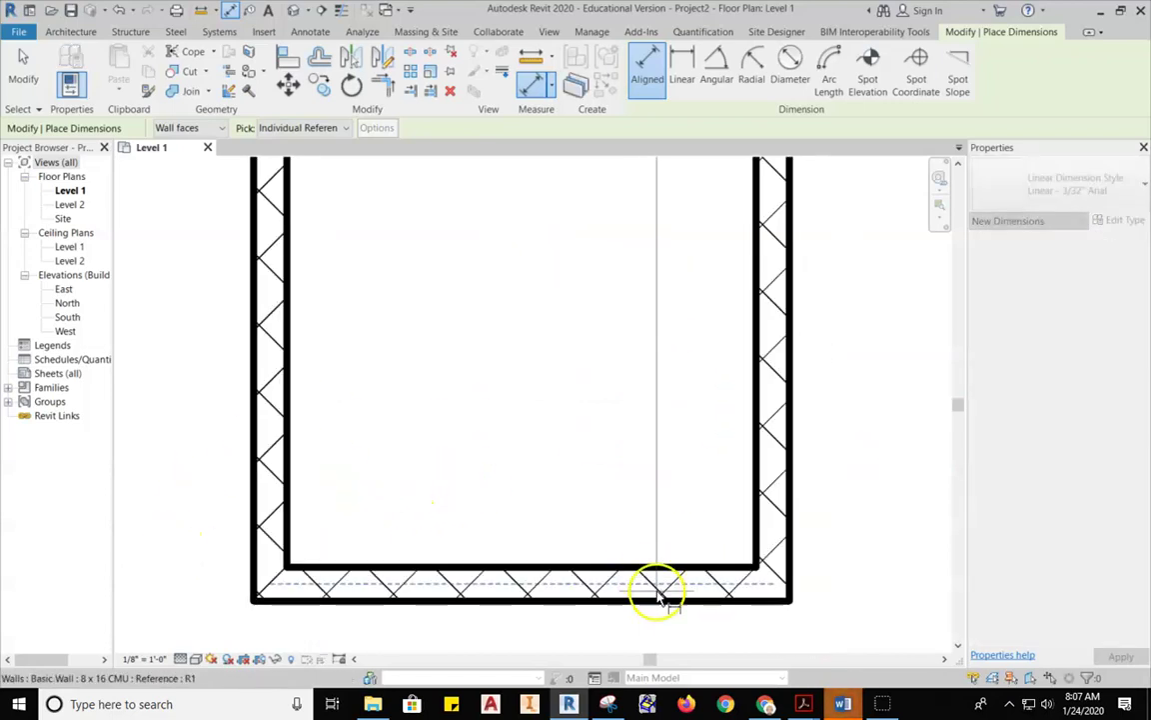
{"action": "left_click", "coordinate": [660, 596]}
{"action": "scroll", "coordinate": [797, 515], "scroll_direction": "down", "scroll_amount": 2}
{"action": "left_click", "coordinate": [829, 513]}
{"action": "scroll", "coordinate": [711, 497], "scroll_direction": "down", "scroll_amount": 2}
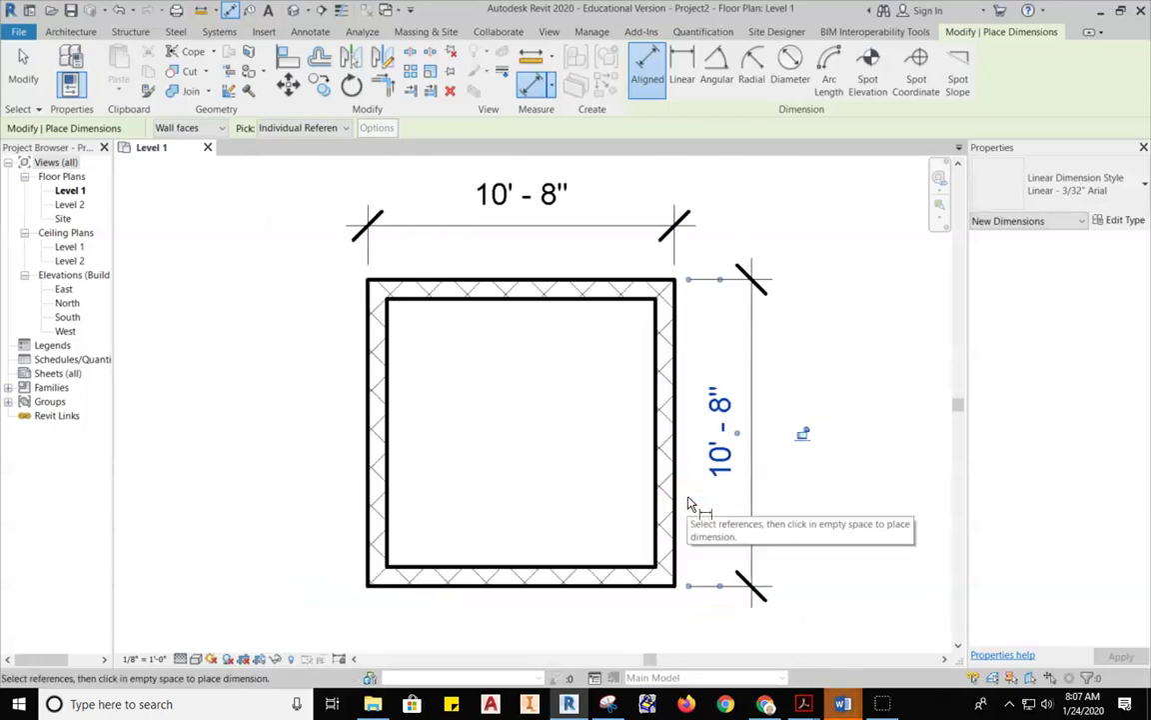
{"action": "scroll", "coordinate": [579, 404], "scroll_direction": "down", "scroll_amount": 2}
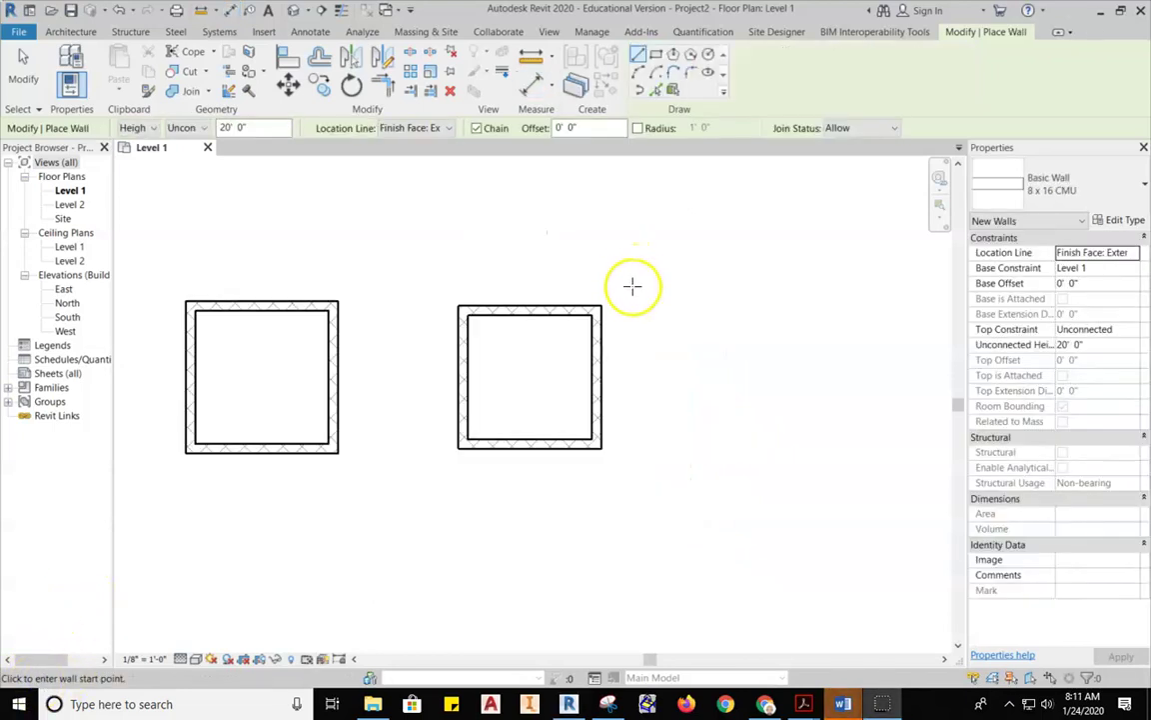
Set the location line for new walls to Finish Face: Interior.
{"action": "scroll", "coordinate": [509, 346], "scroll_direction": "up", "scroll_amount": 1}
{"action": "scroll", "coordinate": [509, 346], "scroll_direction": "down", "scroll_amount": 1}
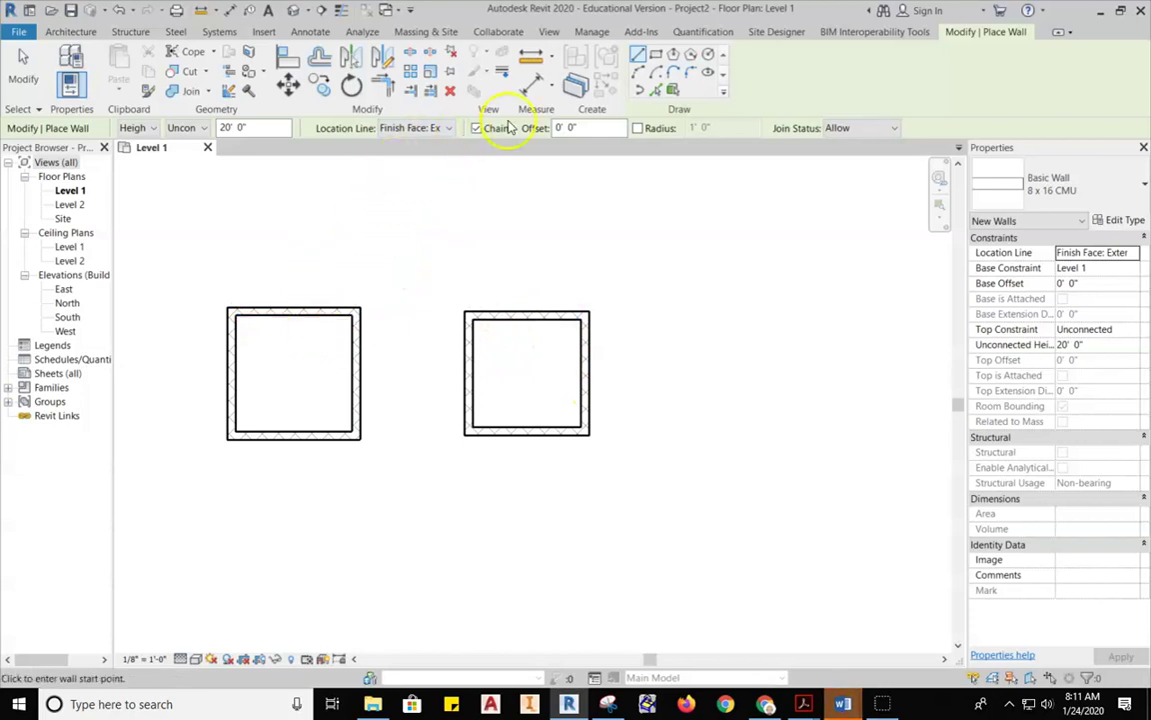
{"action": "left_click", "coordinate": [1097, 251]}
{"action": "left_click", "coordinate": [1133, 254]}
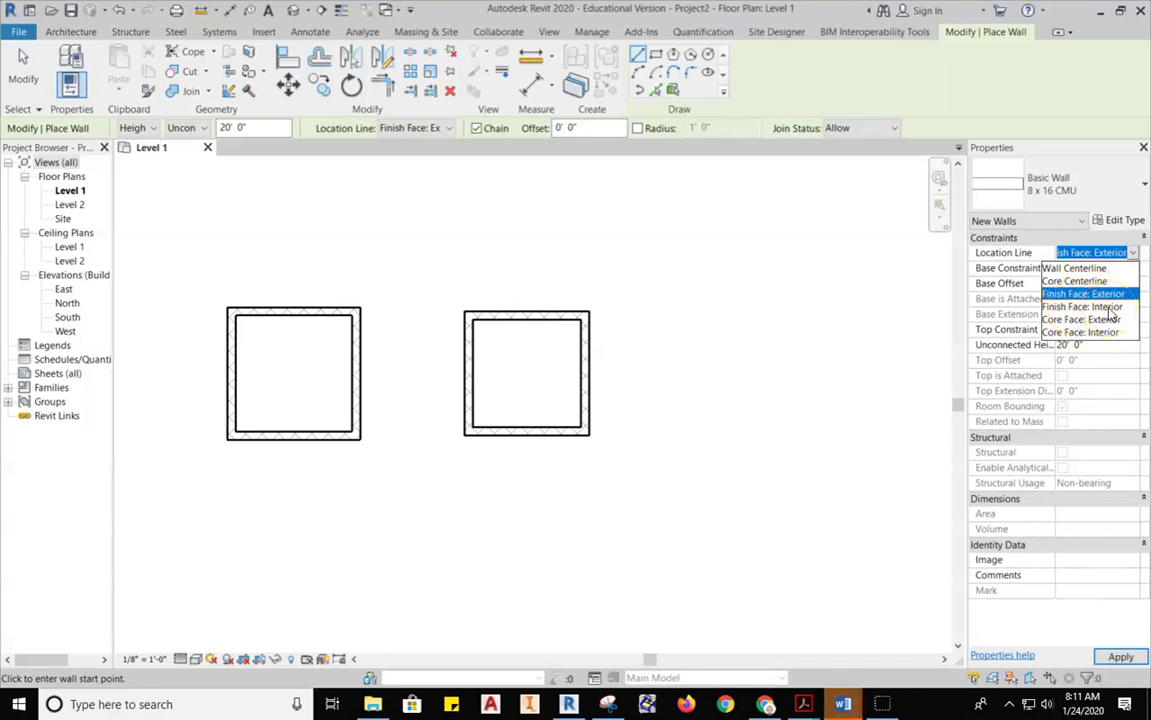
{"action": "left_click", "coordinate": [451, 132]}
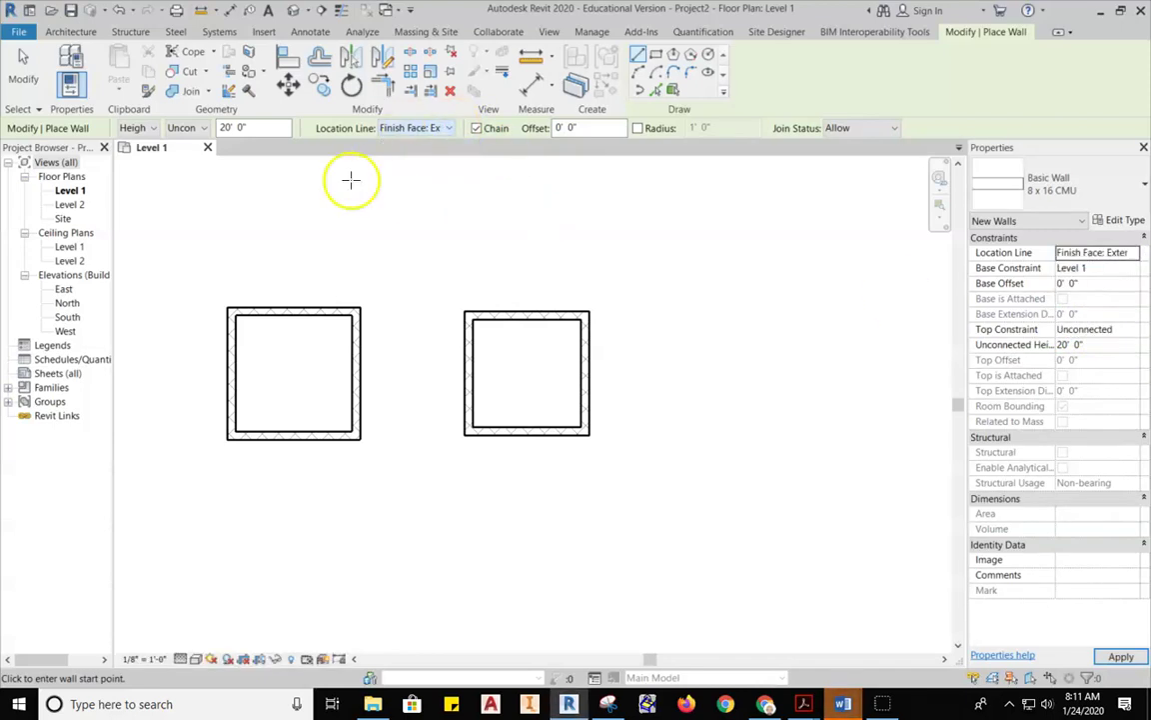
{"action": "left_click", "coordinate": [439, 128]}
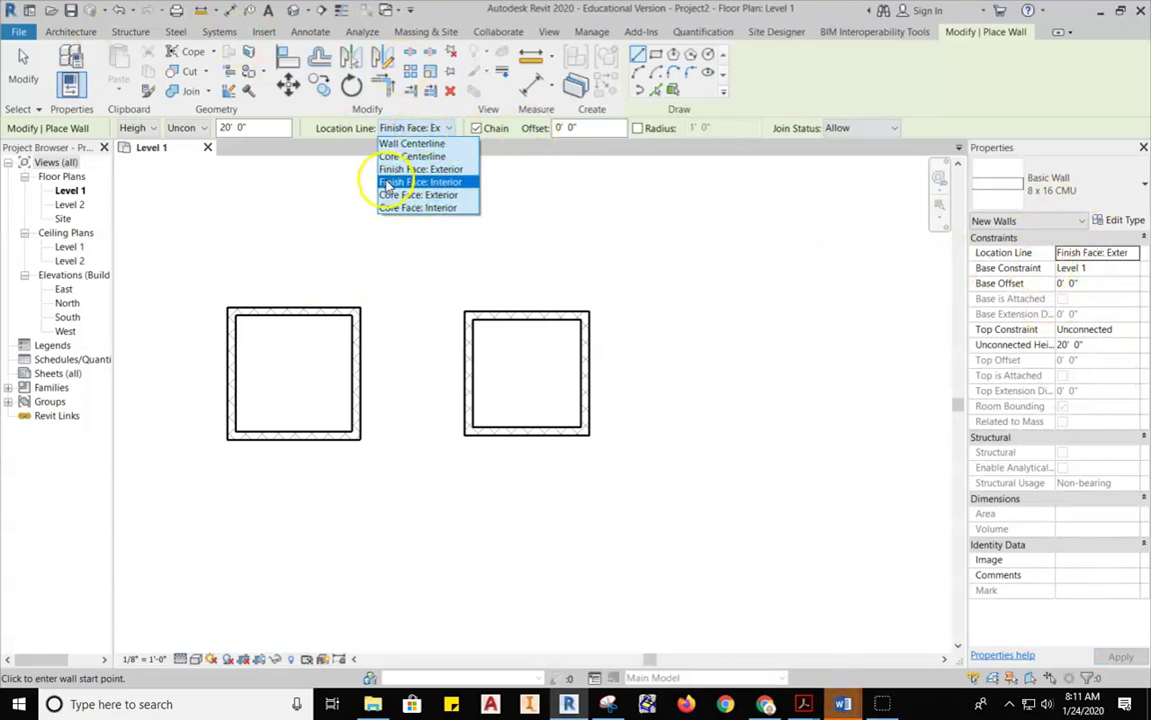
Start a third wall square to the right of the two existing ones with a 10' wall running horizontally to the right.
{"action": "left_click", "coordinate": [675, 314]}
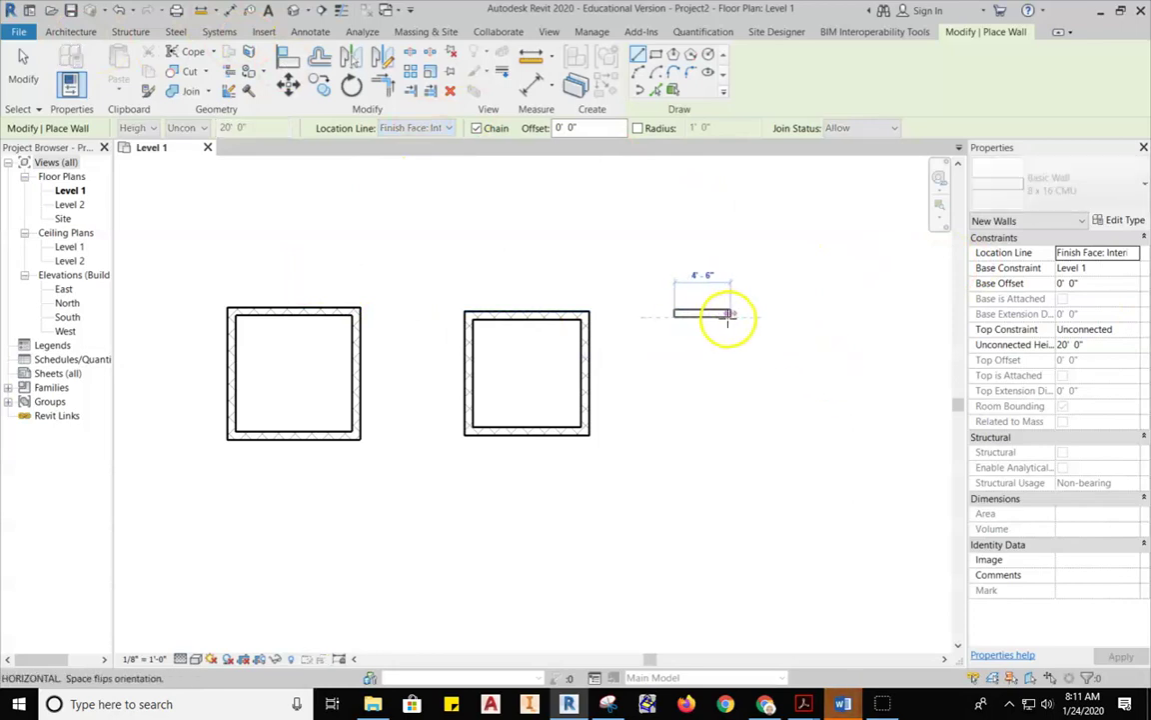
{"action": "scroll", "coordinate": [730, 318], "scroll_direction": "up", "scroll_amount": 2}
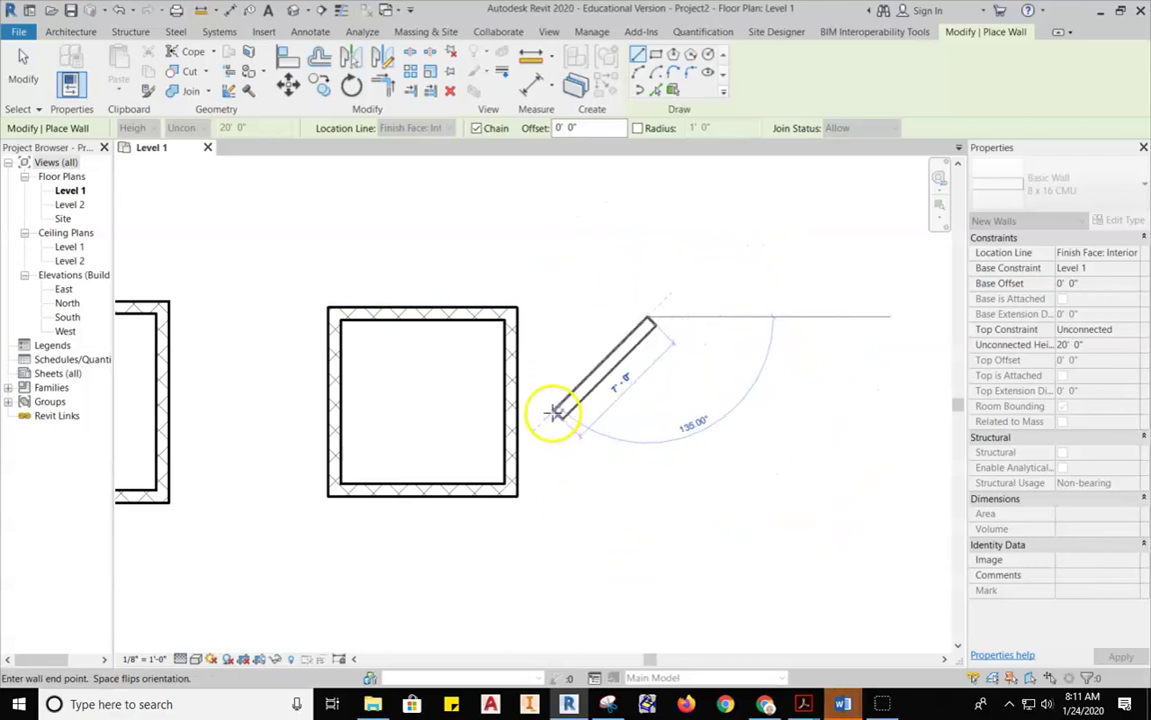
{"action": "scroll", "coordinate": [745, 317], "scroll_direction": "up", "scroll_amount": 2}
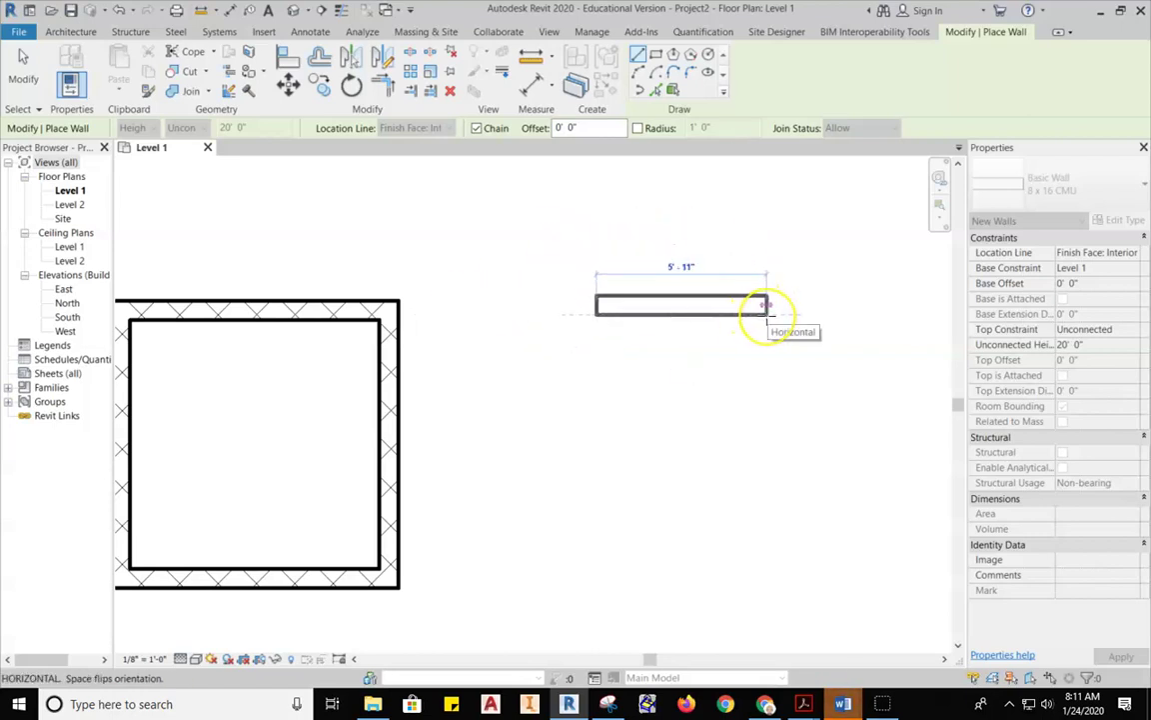
{"action": "type", "text": "10"}
{"action": "key", "text": "Return"}
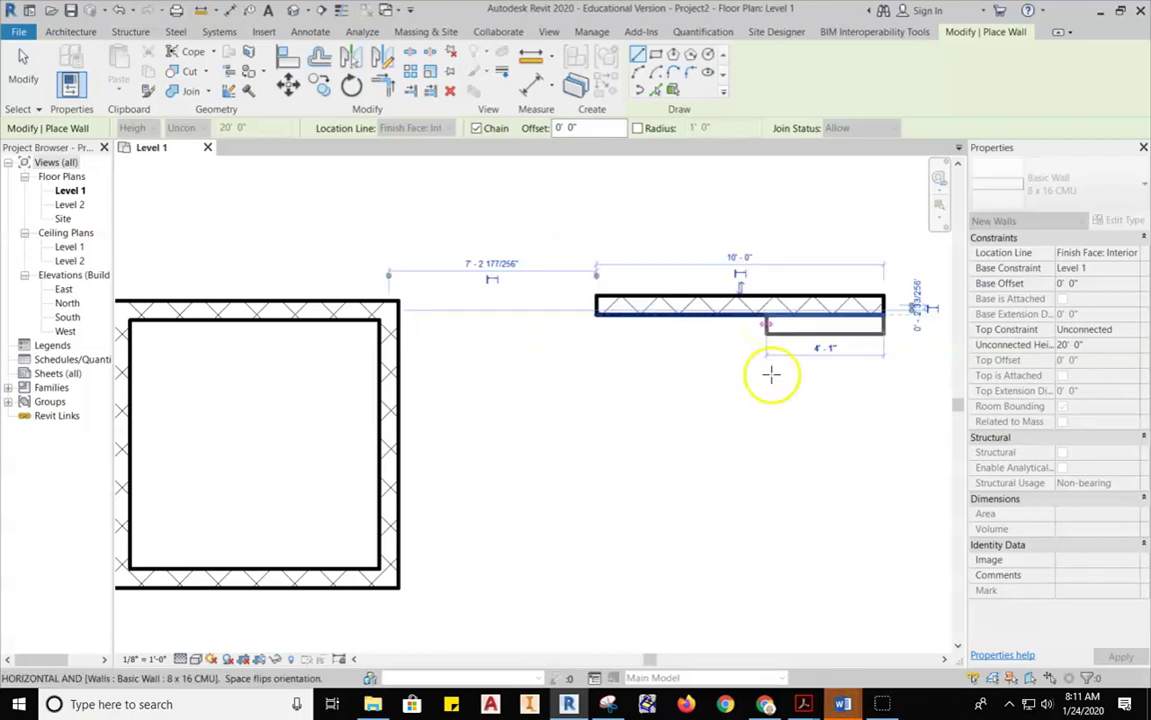
Continue the wall chain 10' down and 10' back to the left, close the square at the first wall's start point, and end the command.
{"action": "type", "text": "1"}
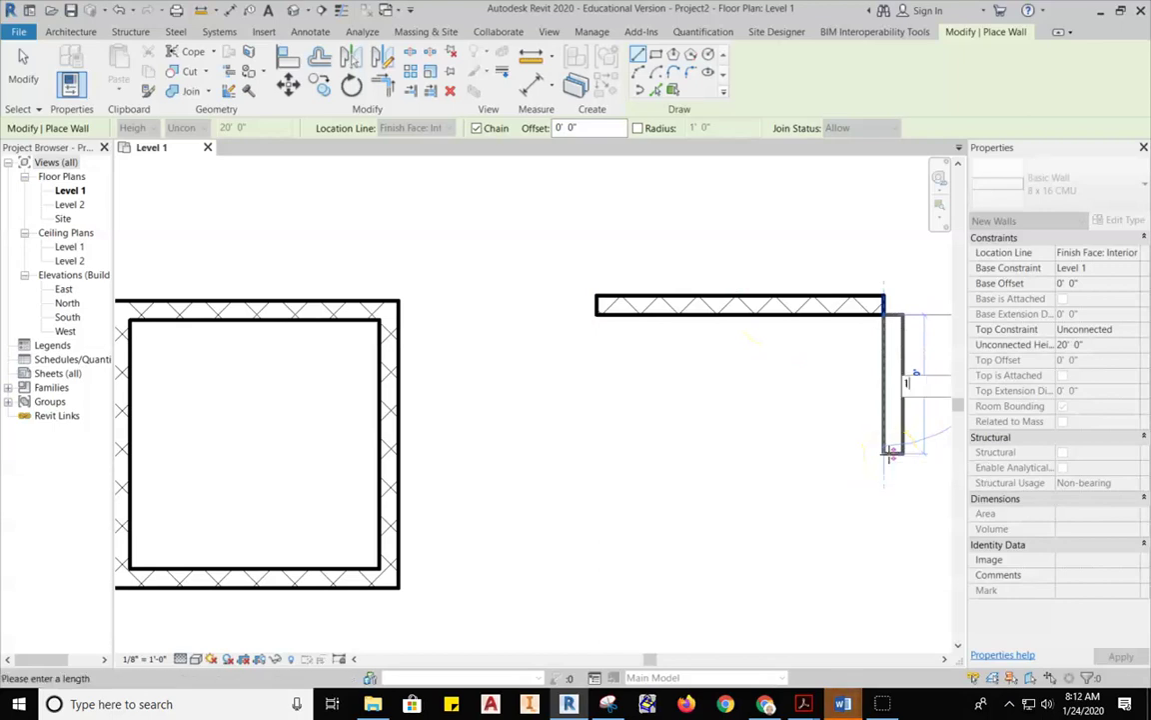
{"action": "type", "text": "0'"}
{"action": "key", "text": "Return"}
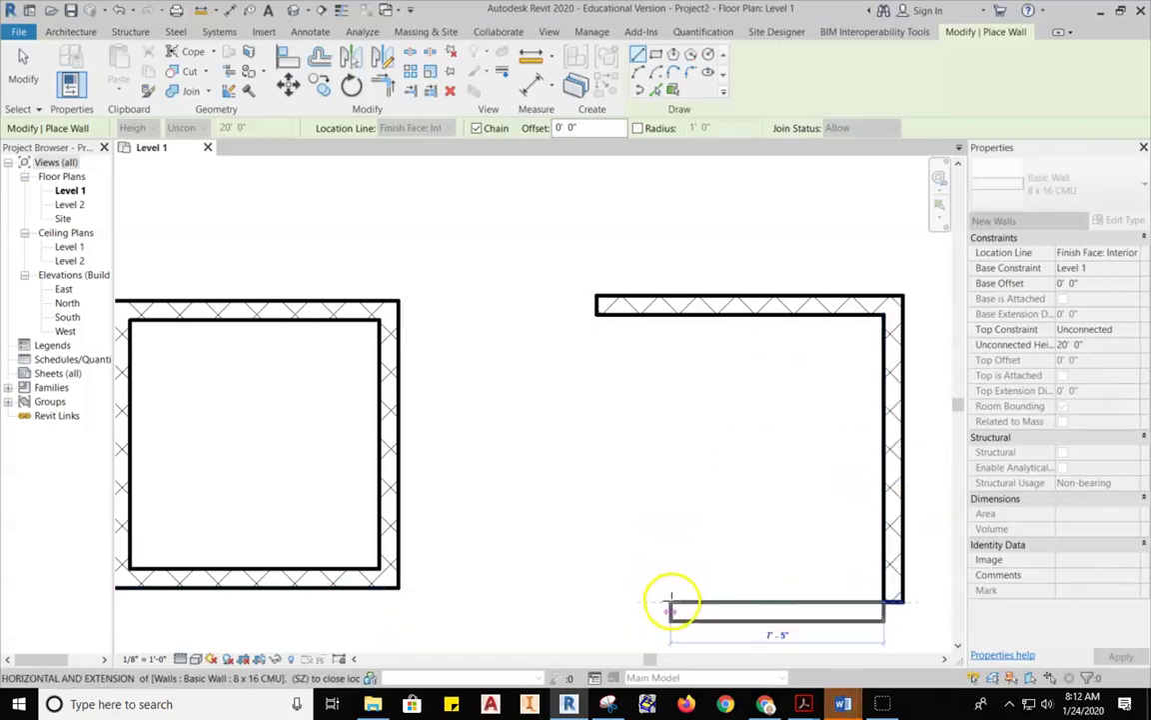
{"action": "type", "text": "10'"}
{"action": "key", "text": "Return"}
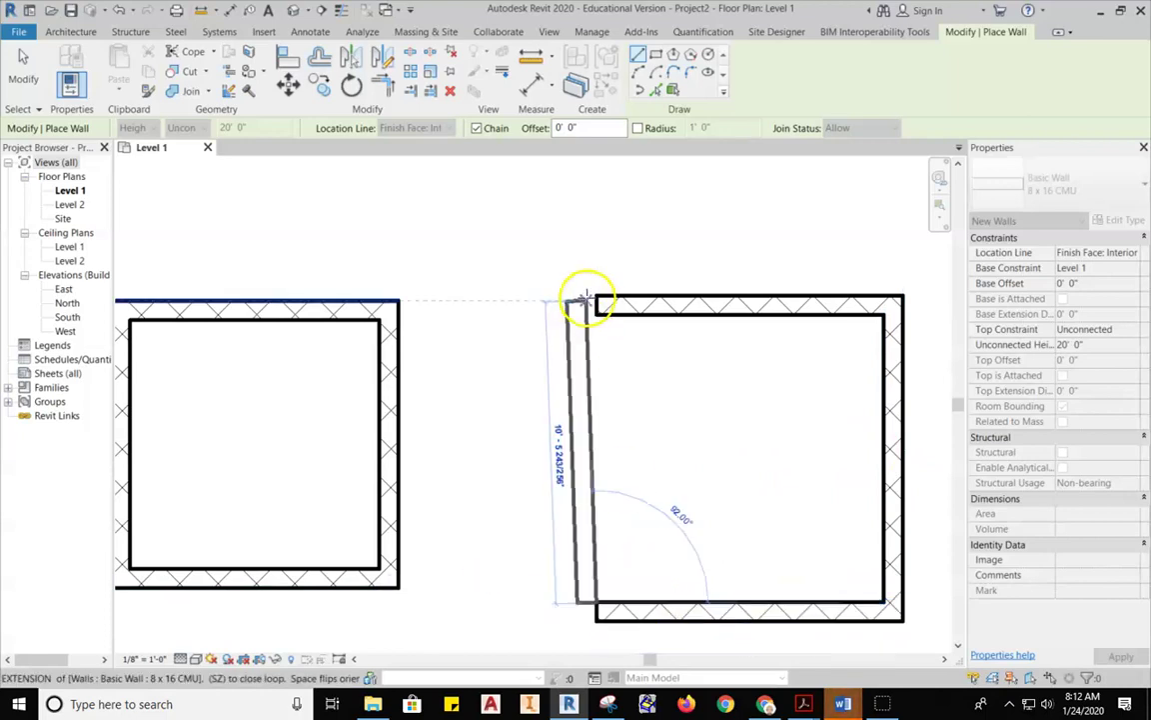
{"action": "left_click", "coordinate": [660, 442]}
{"action": "key", "text": "Escape"}
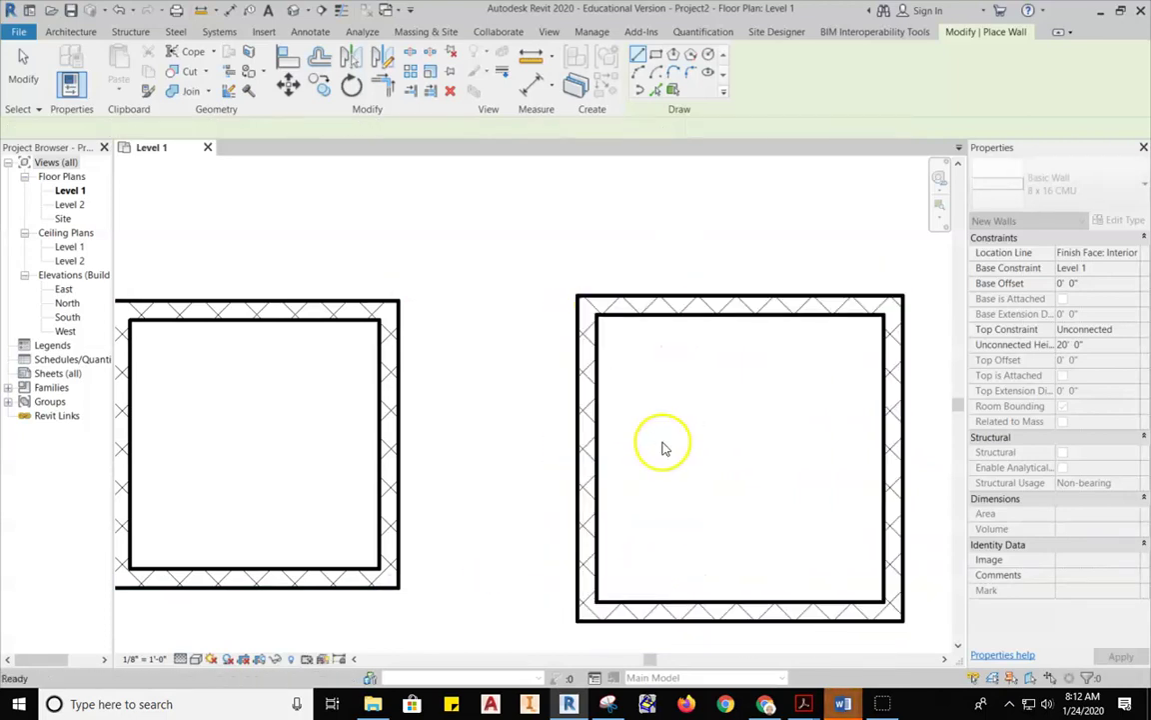
{"action": "scroll", "coordinate": [663, 445], "scroll_direction": "down", "scroll_amount": 3}
{"action": "mouse_move", "coordinate": [233, 557]}
{"action": "middle_mouse_down"}
{"action": "mouse_move", "coordinate": [383, 555]}
{"action": "mouse_move", "coordinate": [500, 424]}
{"action": "mouse_move", "coordinate": [483, 418]}
{"action": "middle_mouse_up"}
{"action": "middle_click_drag", "start_coordinate": [642, 347], "coordinate": [570, 360]}
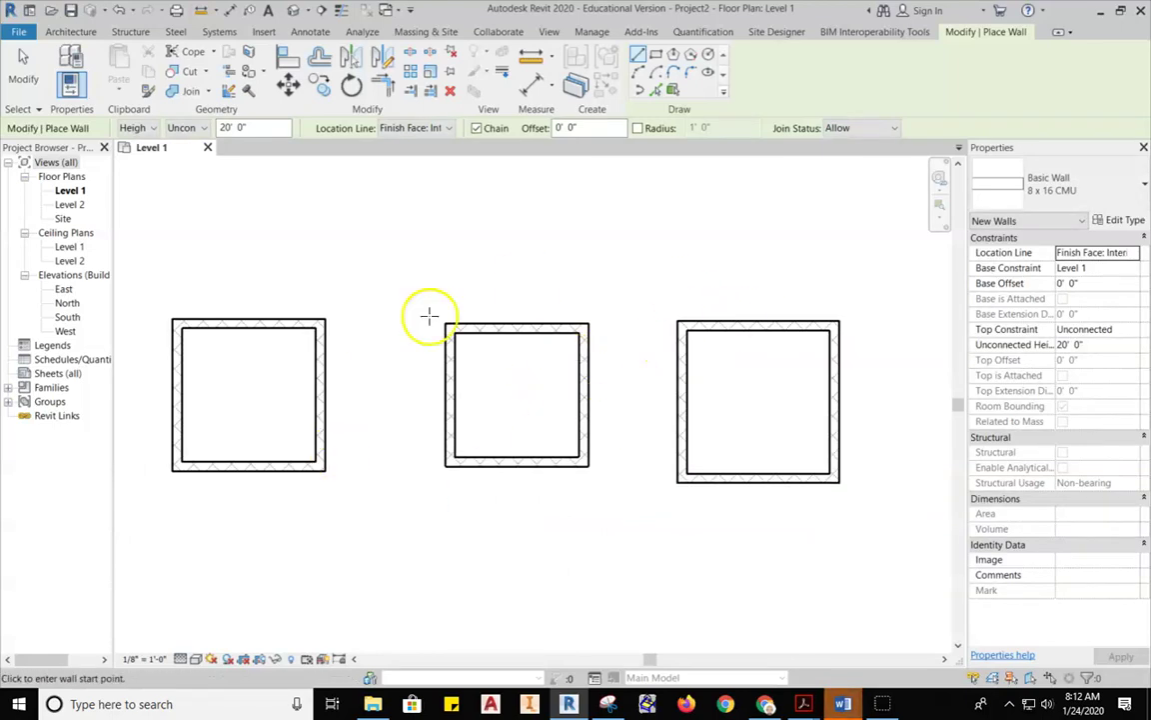
{"action": "key", "text": "Escape"}
{"action": "key", "text": "Escape"}
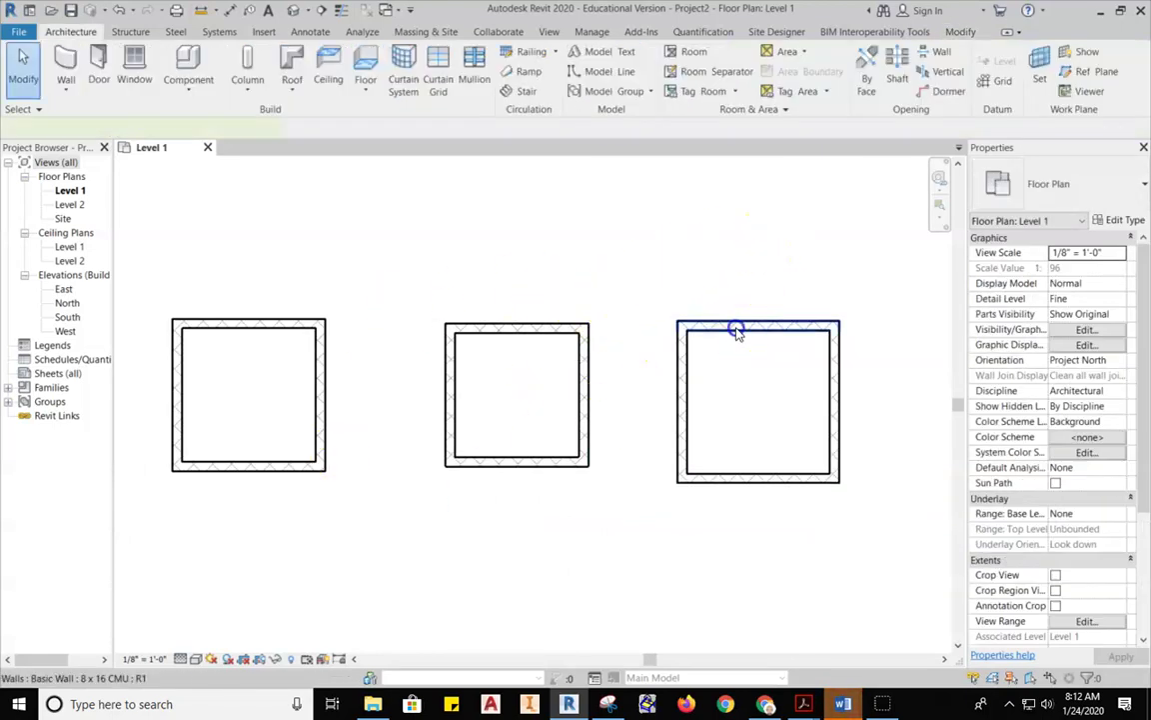
Compare the Location Line property of the upper walls of the three squares.
{"action": "left_click", "coordinate": [736, 328]}
{"action": "left_click", "coordinate": [574, 327]}
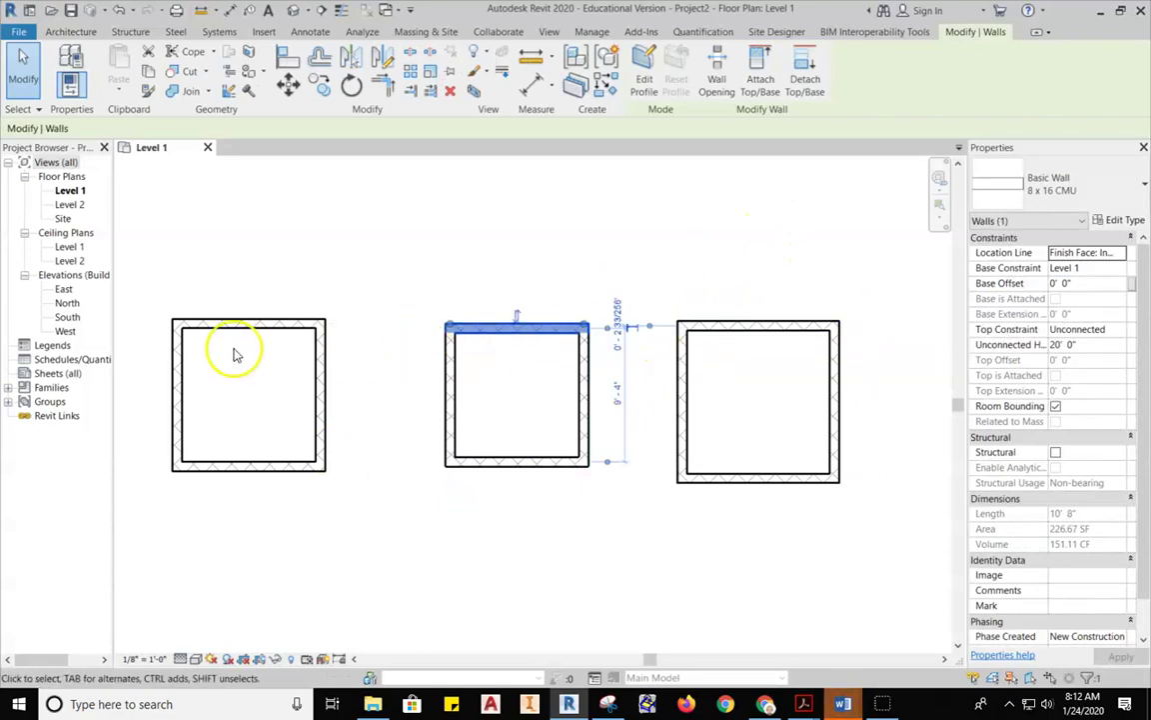
{"action": "left_click", "coordinate": [328, 405]}
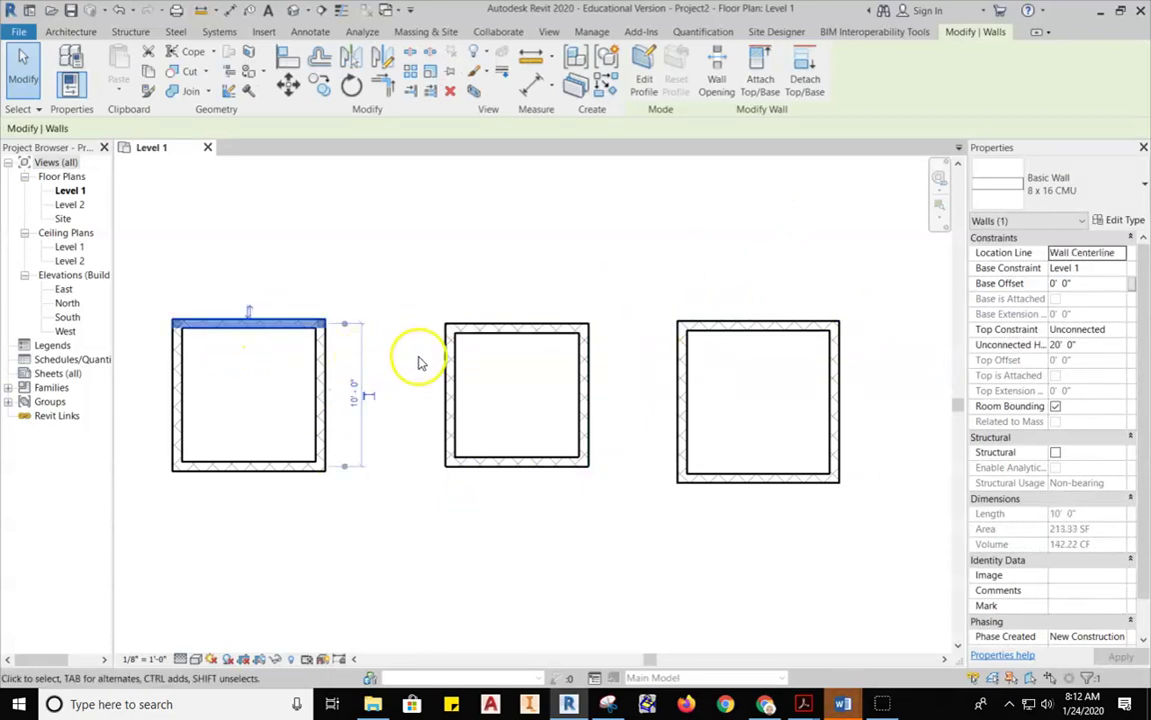
Examine where the wall end grip sits at the upper-right corner of the left square's upper wall.
{"action": "left_click", "coordinate": [300, 344]}
{"action": "scroll", "coordinate": [300, 344], "scroll_direction": "up", "scroll_amount": 3}
{"action": "left_click", "coordinate": [314, 314]}
{"action": "scroll", "coordinate": [320, 316], "scroll_direction": "up", "scroll_amount": 3}
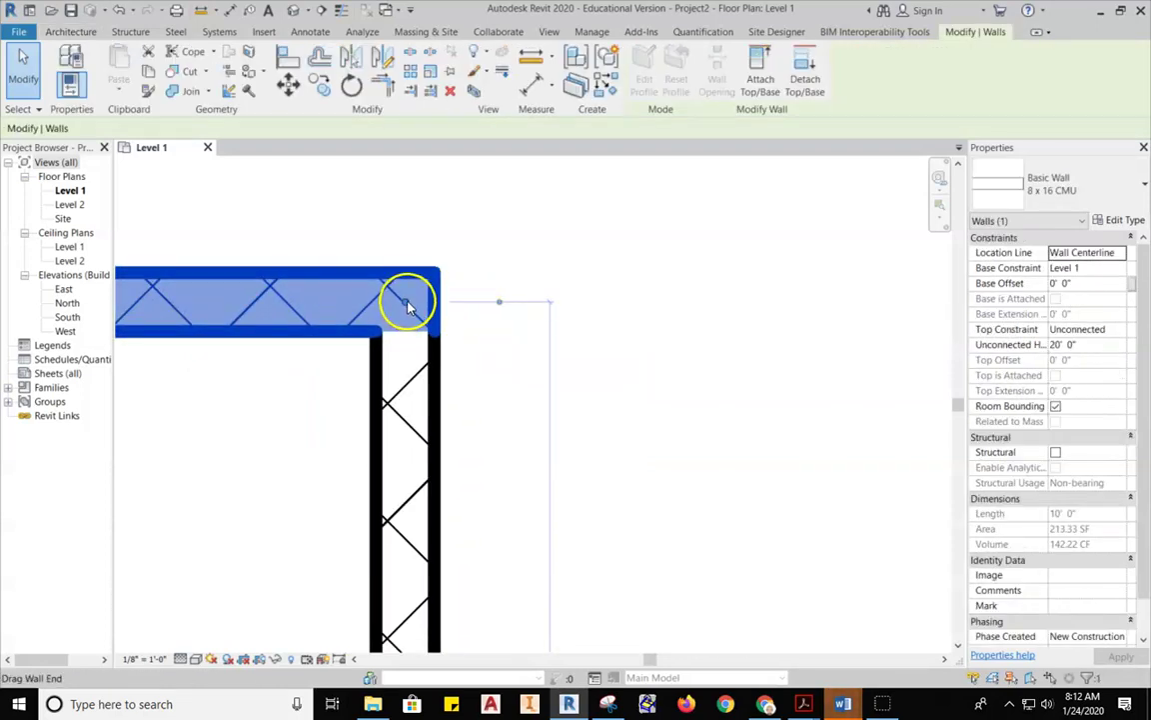
{"action": "scroll", "coordinate": [406, 305], "scroll_direction": "down", "scroll_amount": 3}
Examine where the wall end grip sits at the upper-left corner of the middle square's upper wall.
{"action": "left_click", "coordinate": [738, 341]}
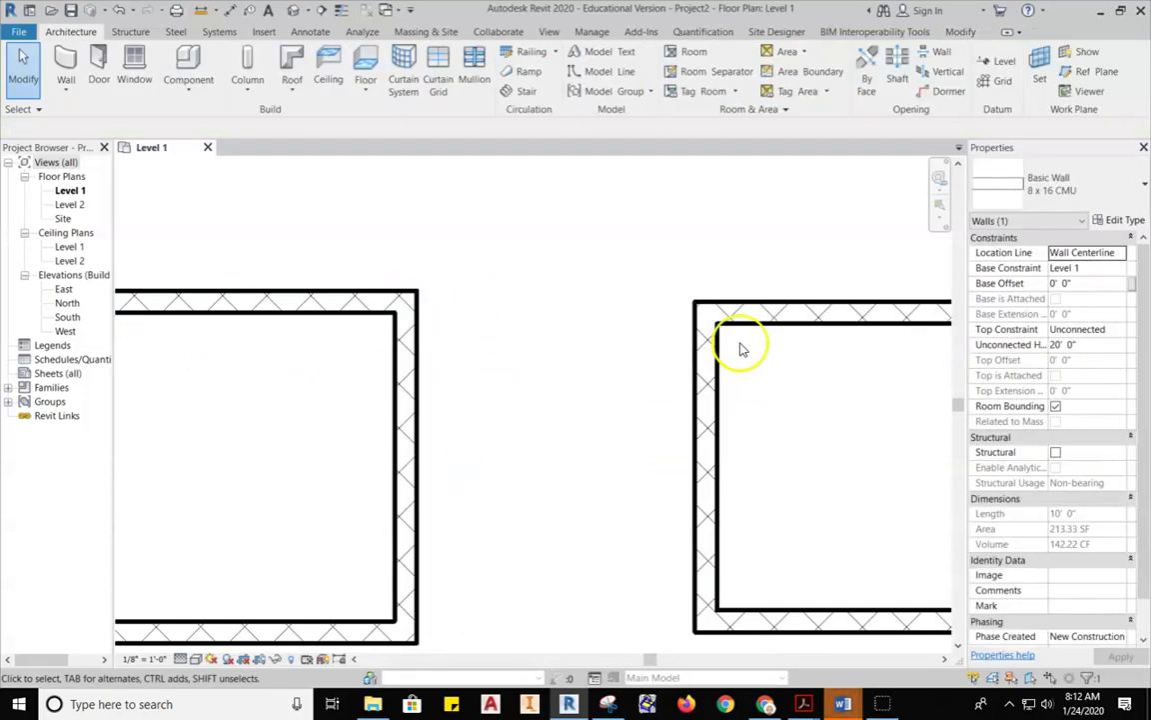
{"action": "left_click", "coordinate": [790, 318]}
{"action": "middle_click_drag", "start_coordinate": [791, 386], "coordinate": [612, 392]}
{"action": "scroll", "coordinate": [539, 321], "scroll_direction": "up", "scroll_amount": 4}
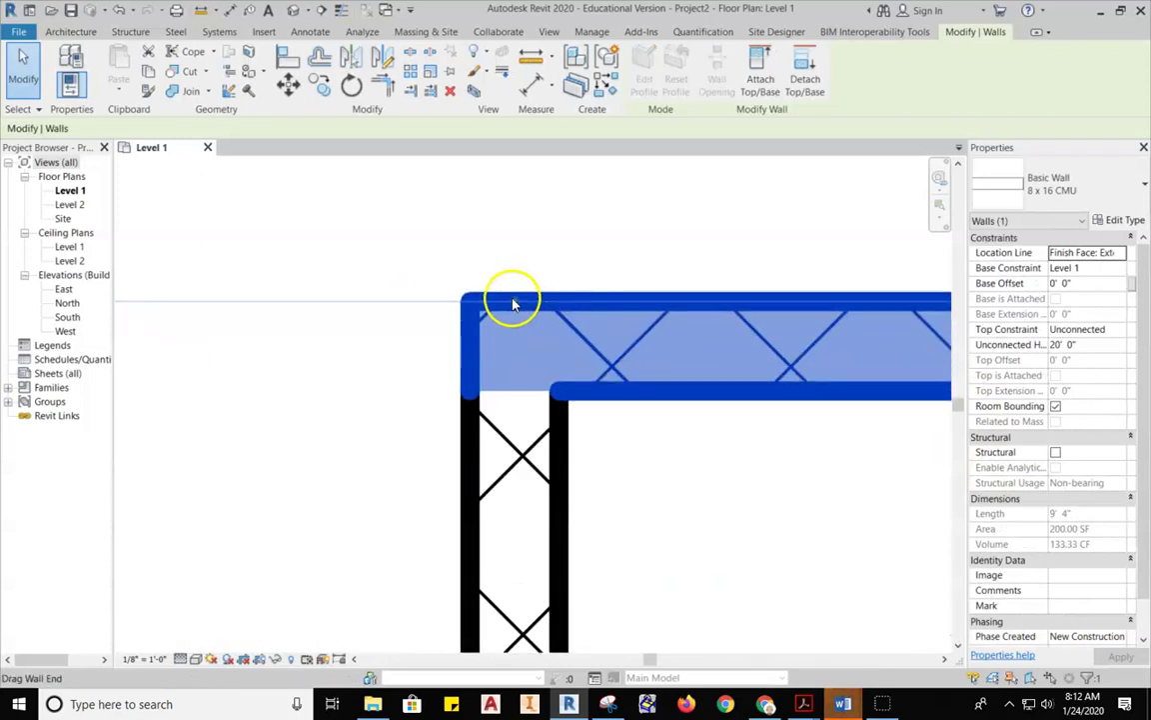
{"action": "scroll", "coordinate": [514, 314], "scroll_direction": "down", "scroll_amount": 3}
{"action": "left_click", "coordinate": [694, 424]}
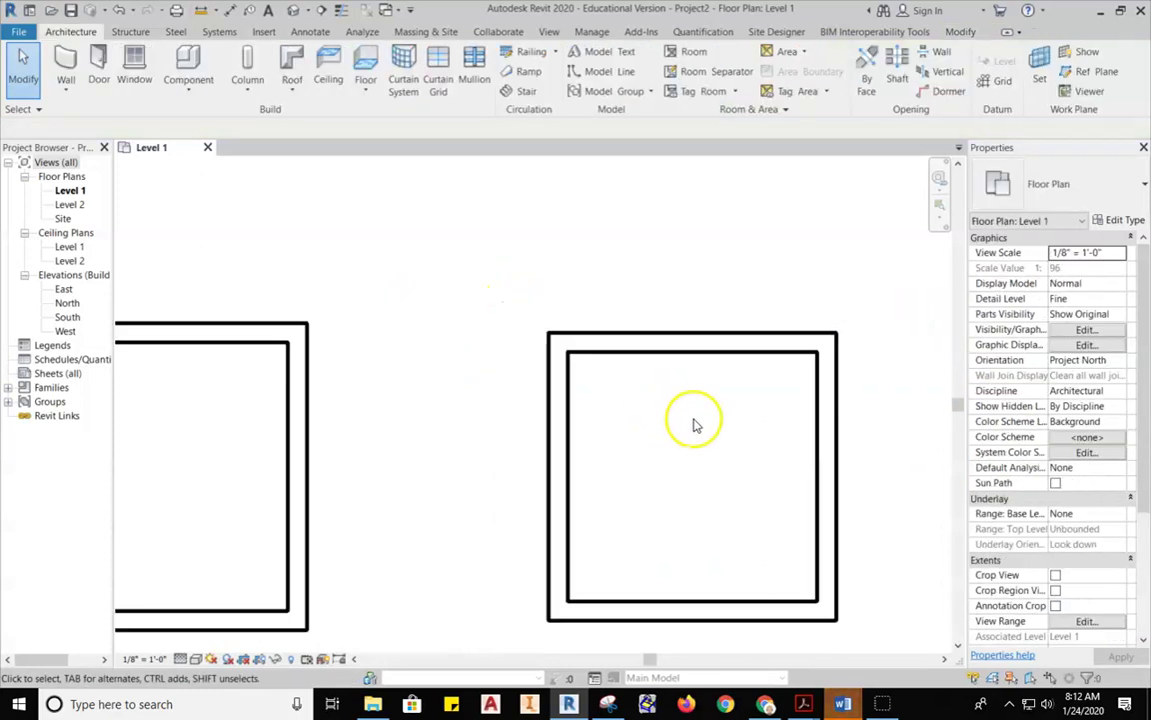
Examine where the end grip sits on the right square's upper wall, then fit all three squares in the view.
{"action": "scroll", "coordinate": [443, 351], "scroll_direction": "down", "scroll_amount": 1}
{"action": "left_click", "coordinate": [860, 264]}
{"action": "scroll", "coordinate": [649, 267], "scroll_direction": "up", "scroll_amount": 4}
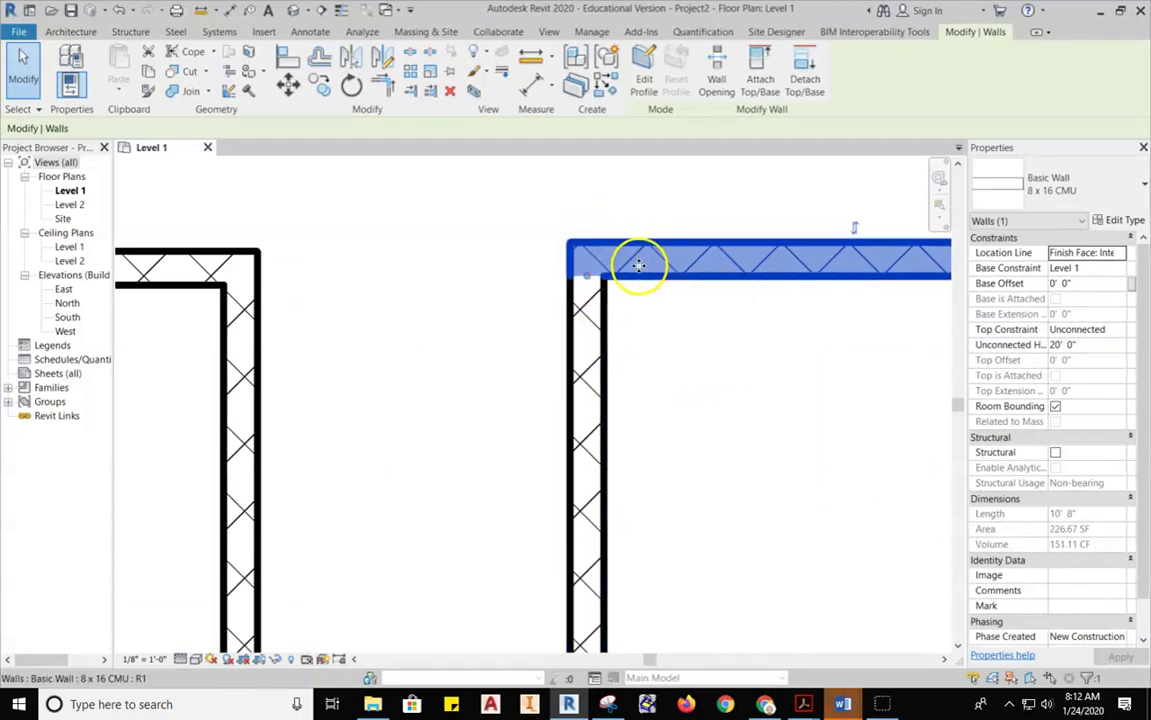
{"action": "left_click", "coordinate": [663, 339]}
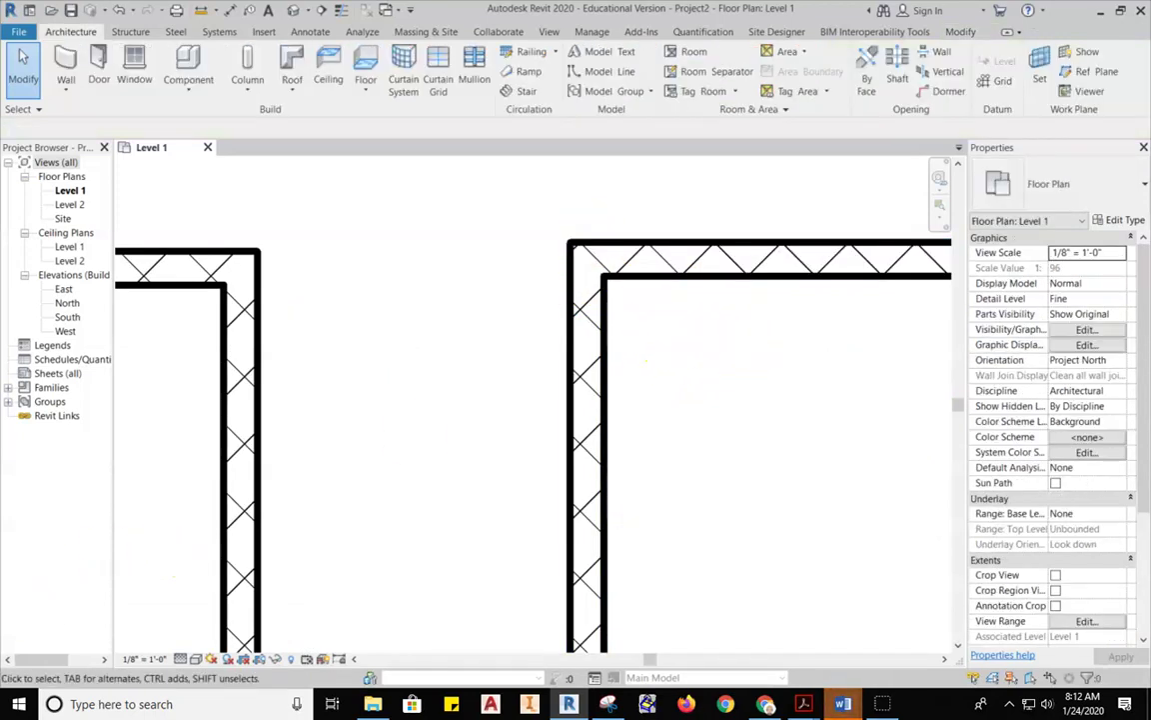
{"action": "key", "text": "z"}
{"action": "key", "text": "f"}
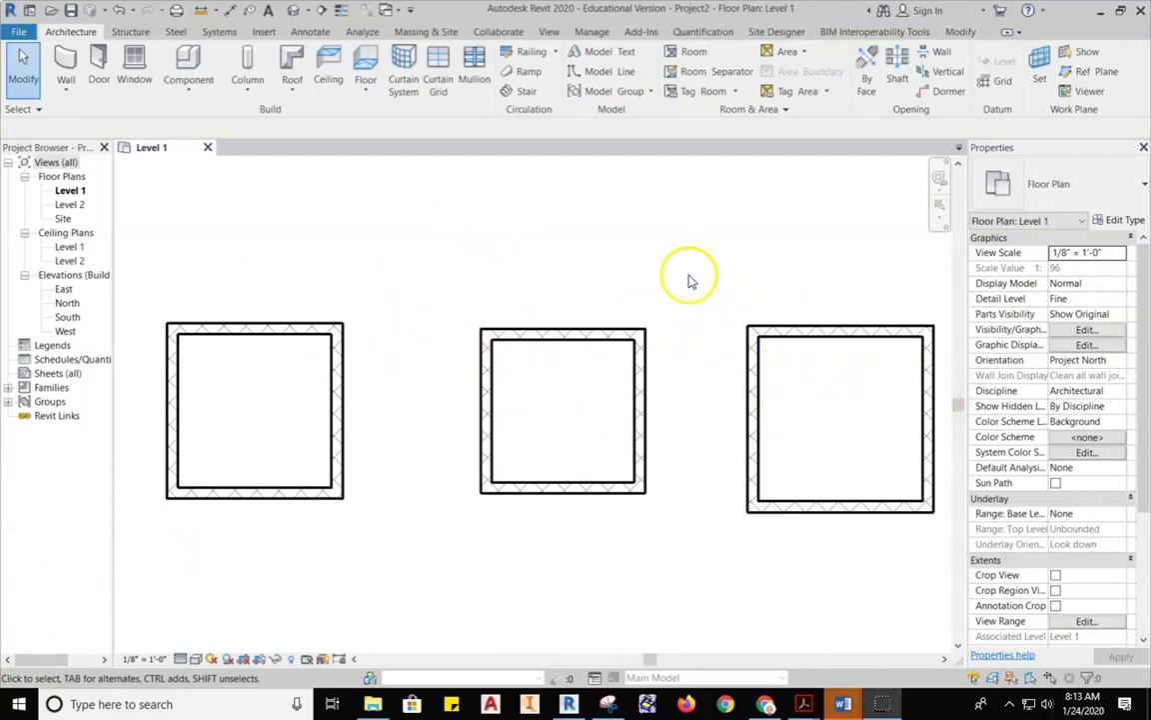
Start an aligned dimension with Wall faces as the reference and Individual References as the pick method.
{"action": "left_click", "coordinate": [311, 33]}
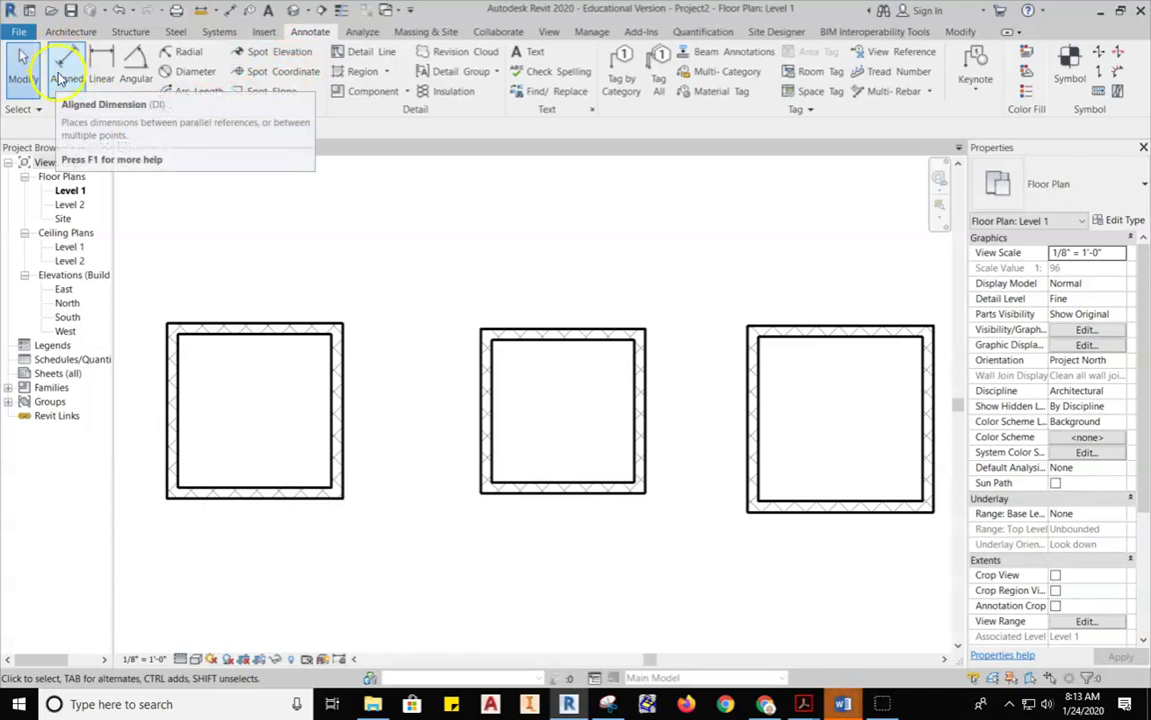
{"action": "left_click", "coordinate": [62, 68]}
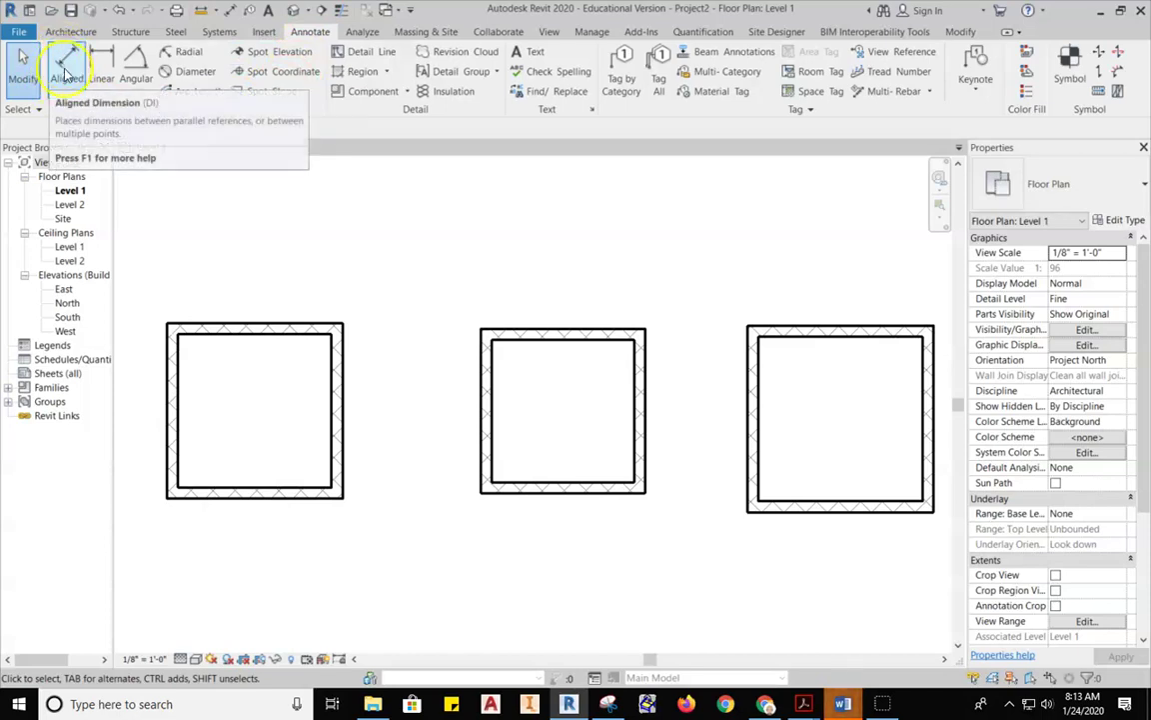
{"action": "left_click", "coordinate": [64, 86]}
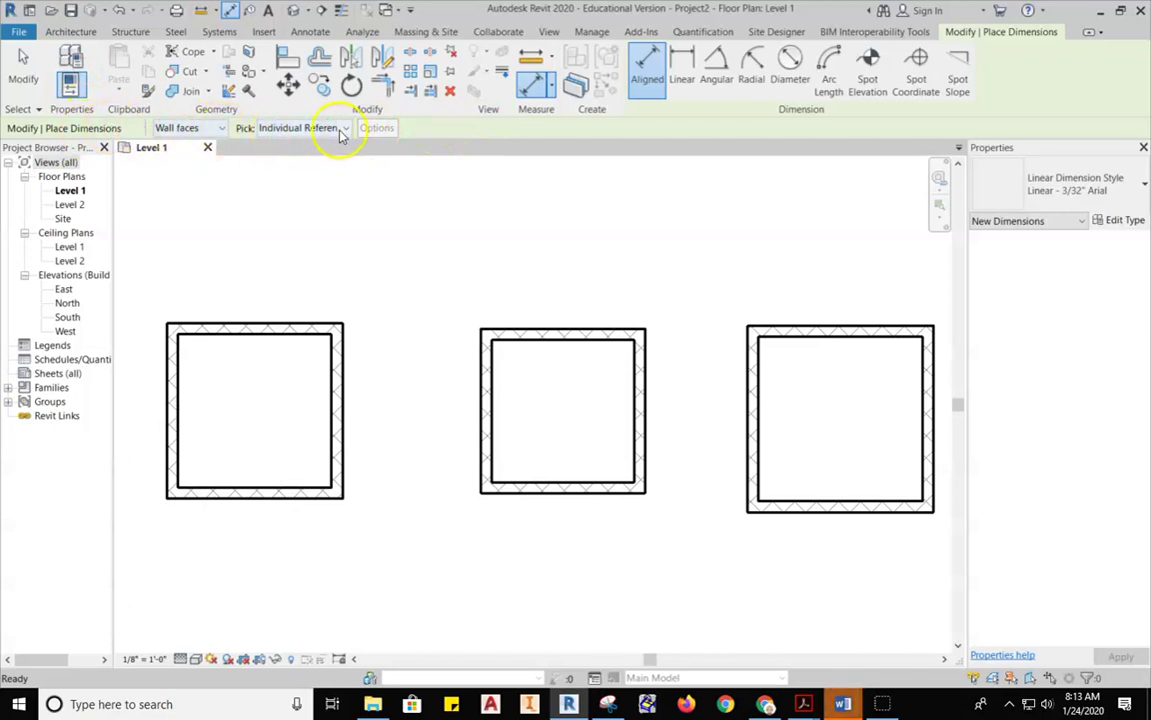
{"action": "left_click", "coordinate": [224, 130]}
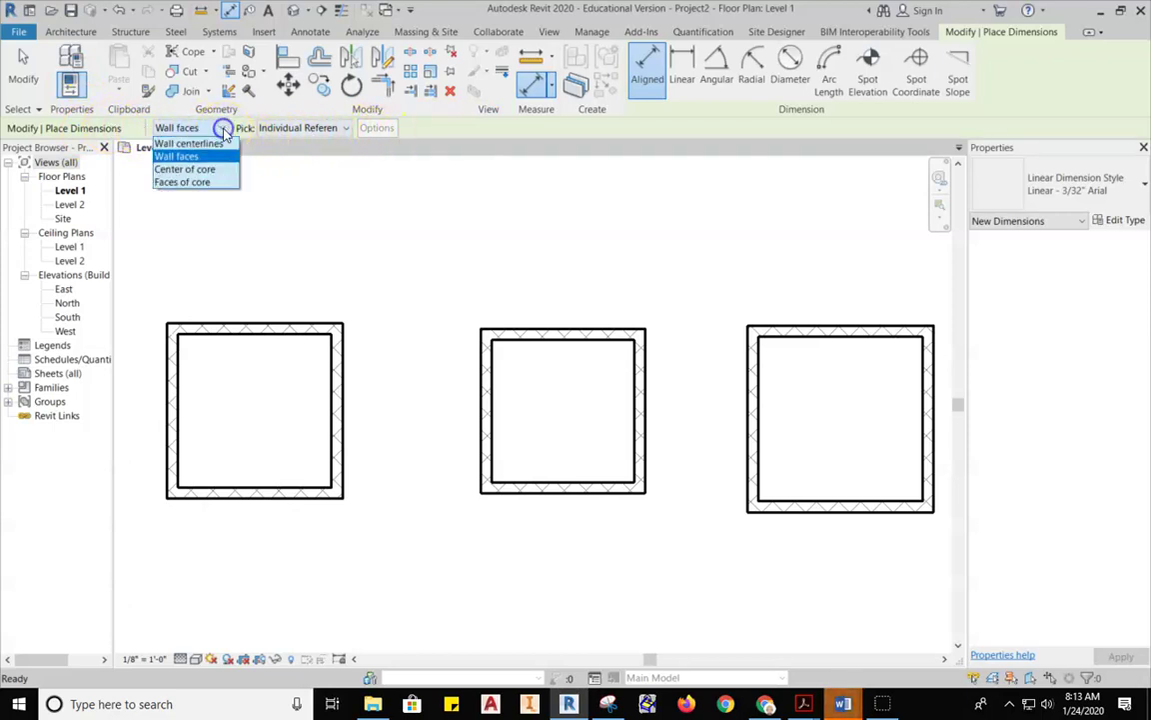
{"action": "left_click", "coordinate": [174, 157]}
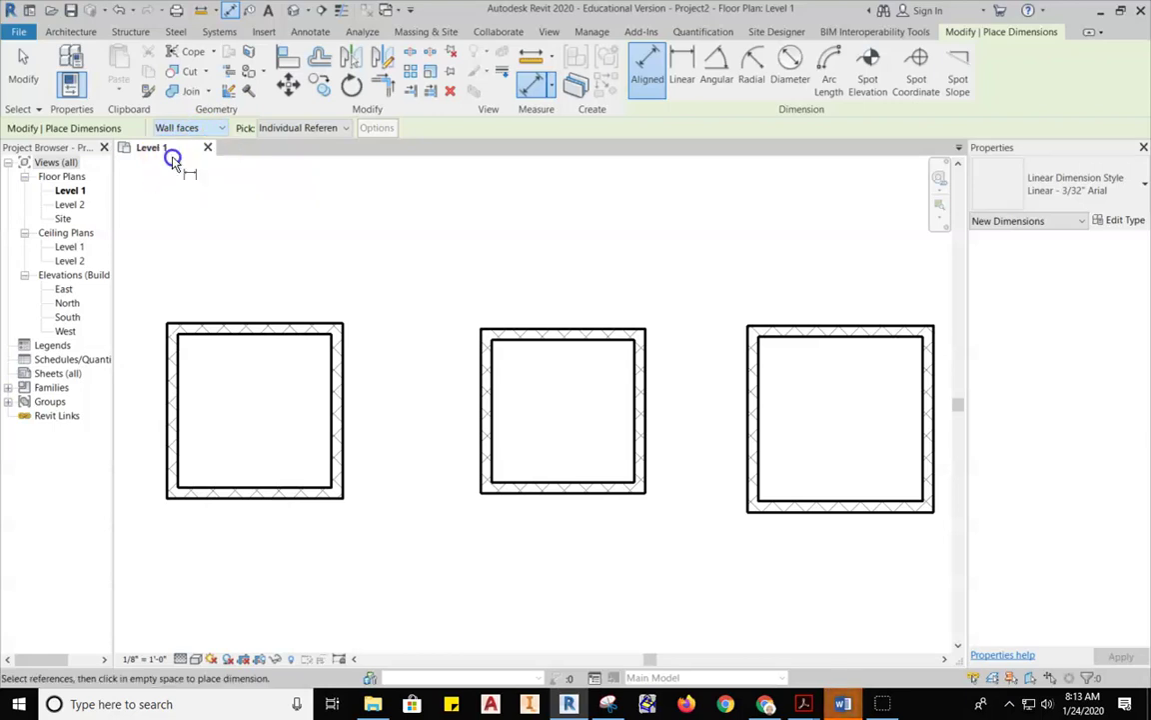
{"action": "left_click", "coordinate": [345, 128]}
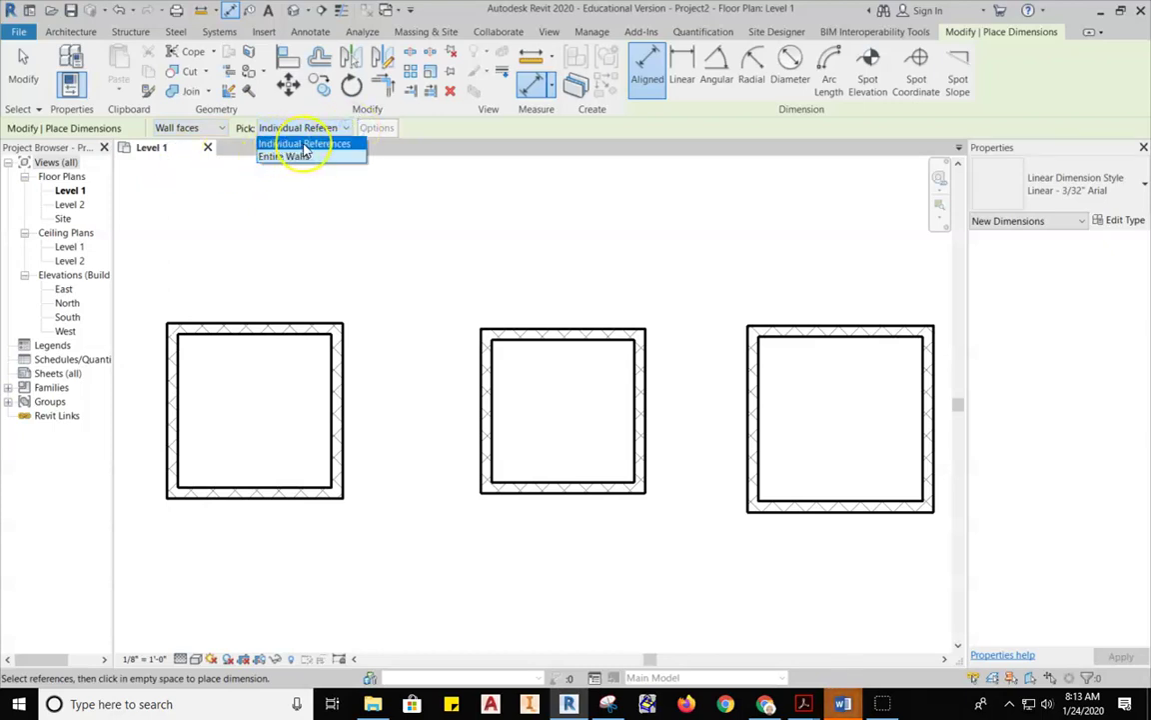
{"action": "left_click", "coordinate": [306, 144]}
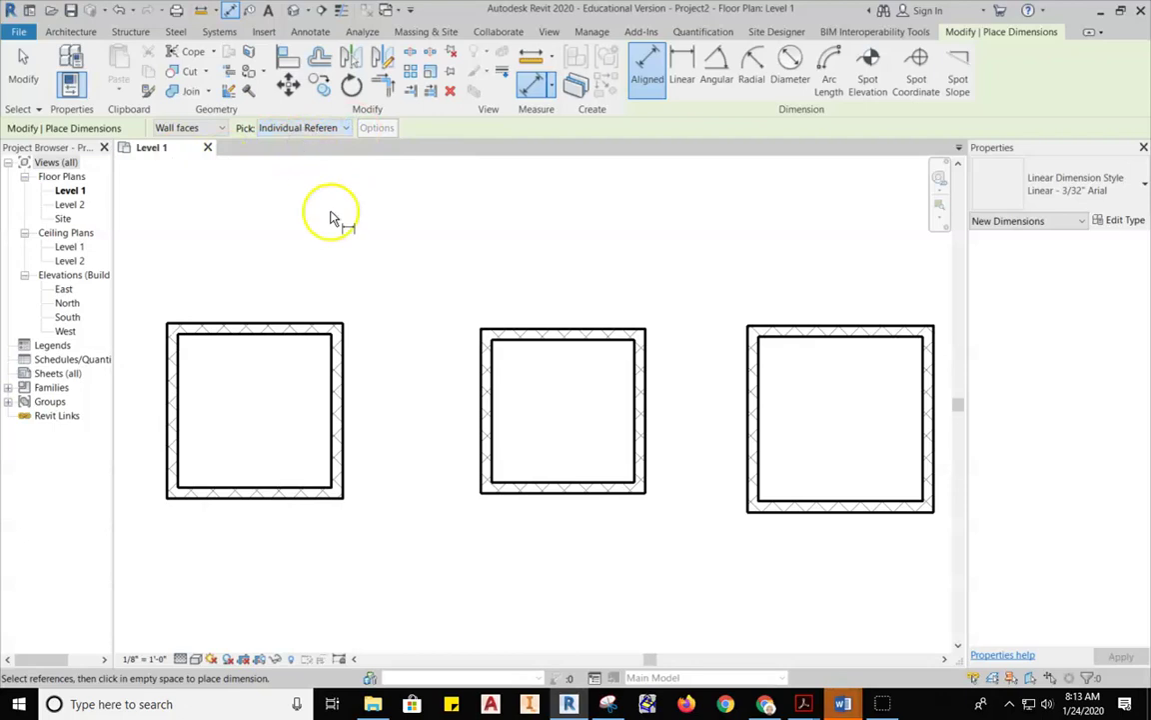
Dimension the left square between the outer faces of its left and right walls, placing the dimension above the square.
{"action": "scroll", "coordinate": [165, 354], "scroll_direction": "up", "scroll_amount": 6}
{"action": "middle_click_drag", "start_coordinate": [272, 372], "coordinate": [265, 226]}
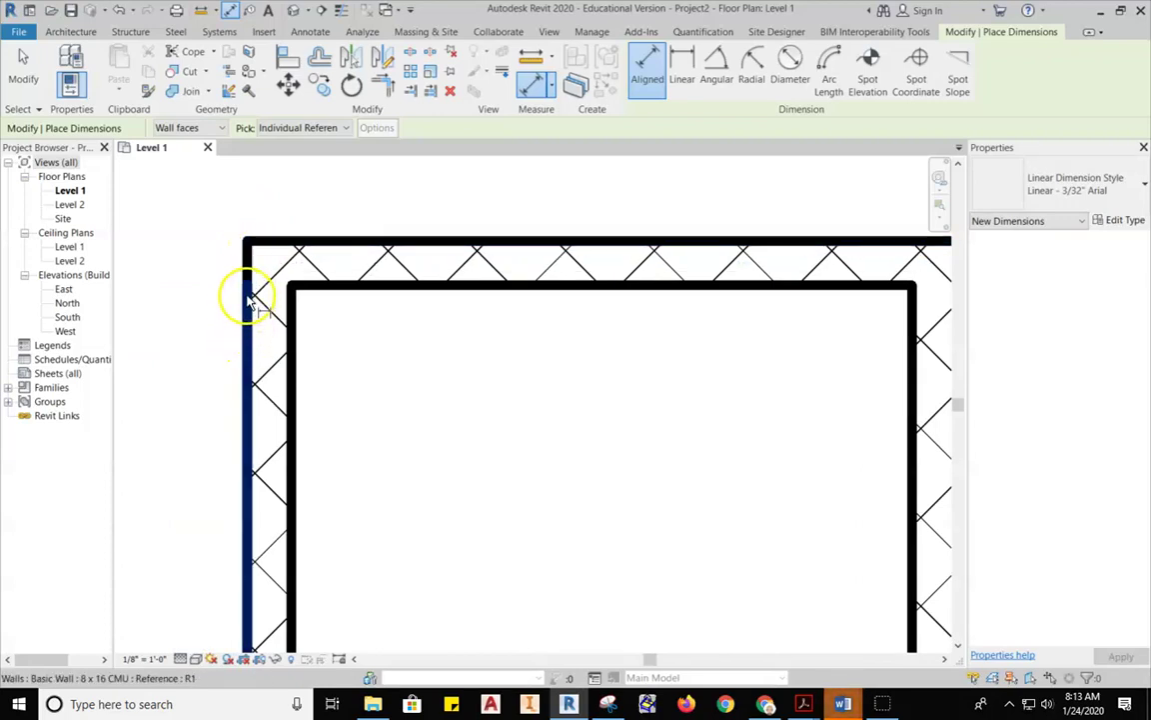
{"action": "scroll", "coordinate": [250, 270], "scroll_direction": "up", "scroll_amount": 3}
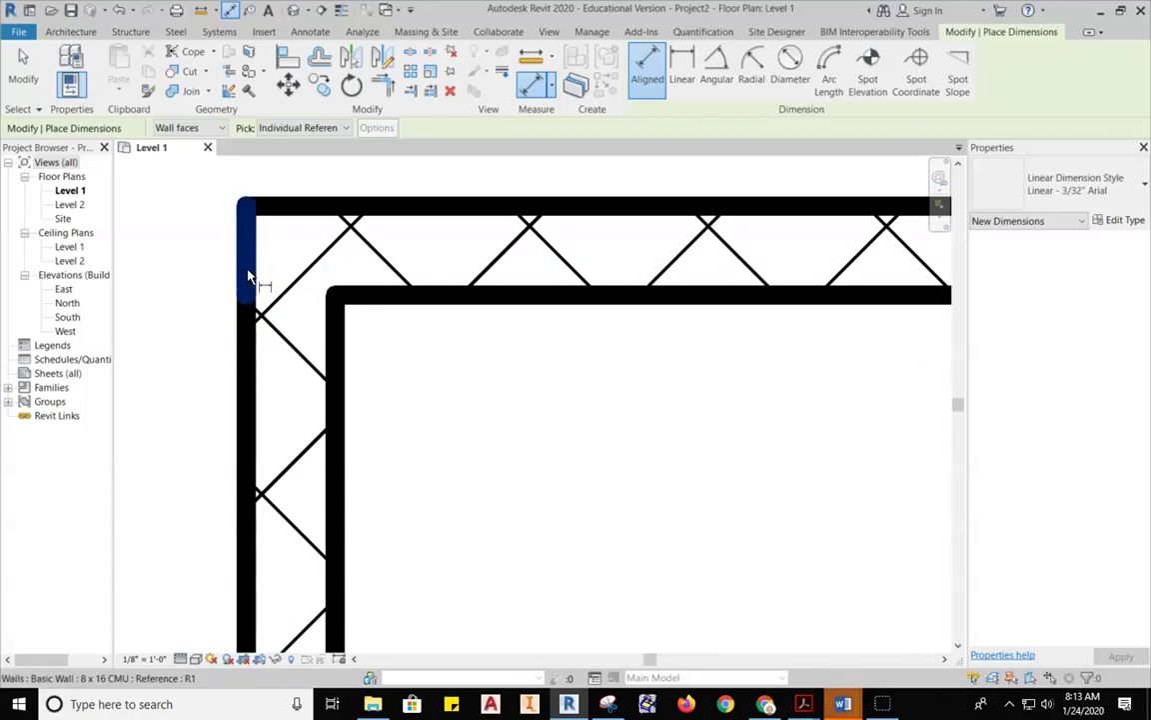
{"action": "left_click", "coordinate": [249, 334]}
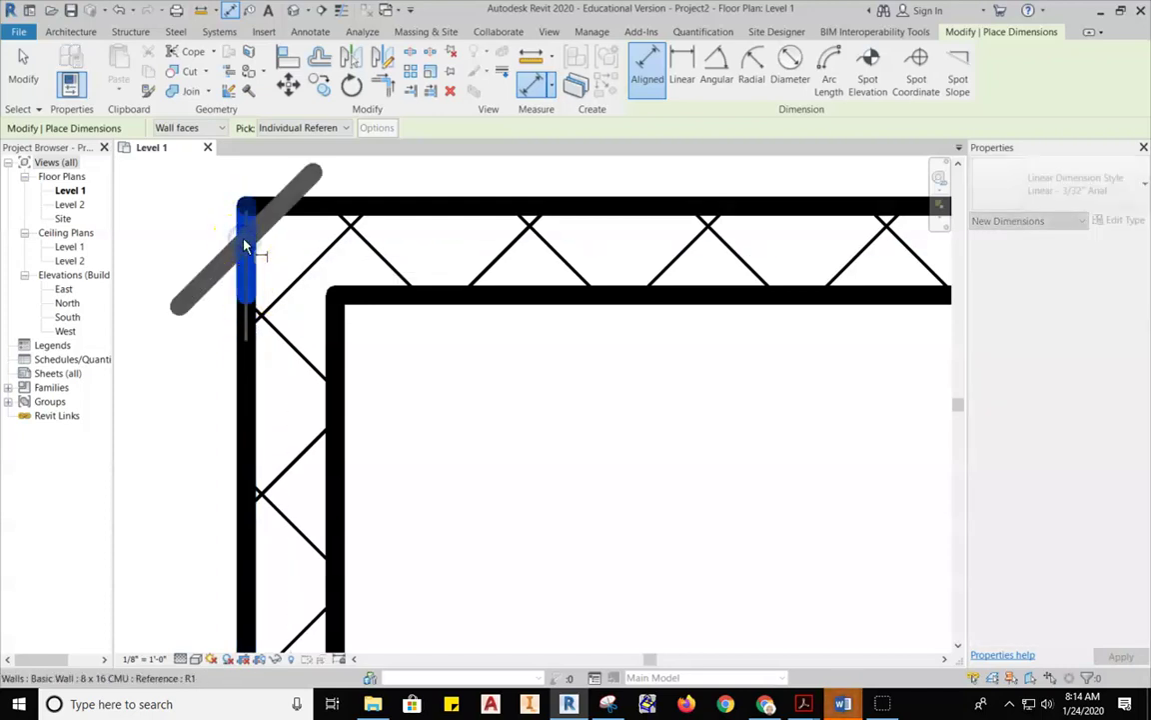
{"action": "scroll", "coordinate": [246, 245], "scroll_direction": "down", "scroll_amount": 3}
{"action": "scroll", "coordinate": [246, 245], "scroll_direction": "down", "scroll_amount": 3}
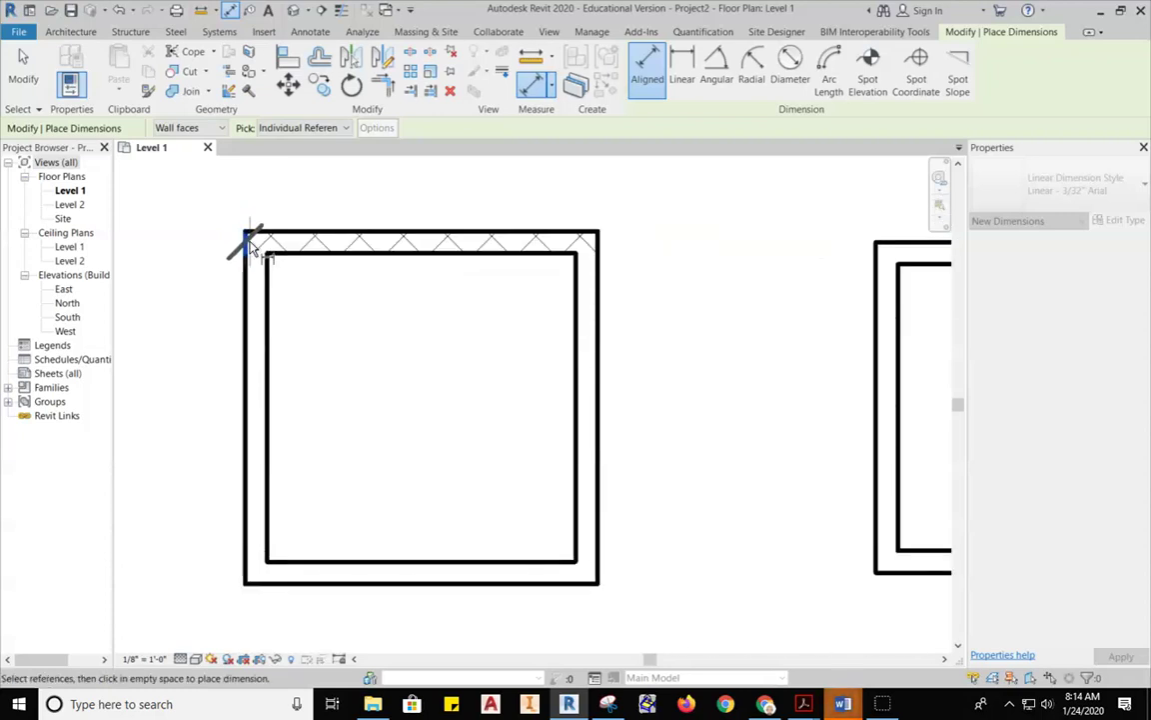
{"action": "scroll", "coordinate": [599, 249], "scroll_direction": "up", "scroll_amount": 5}
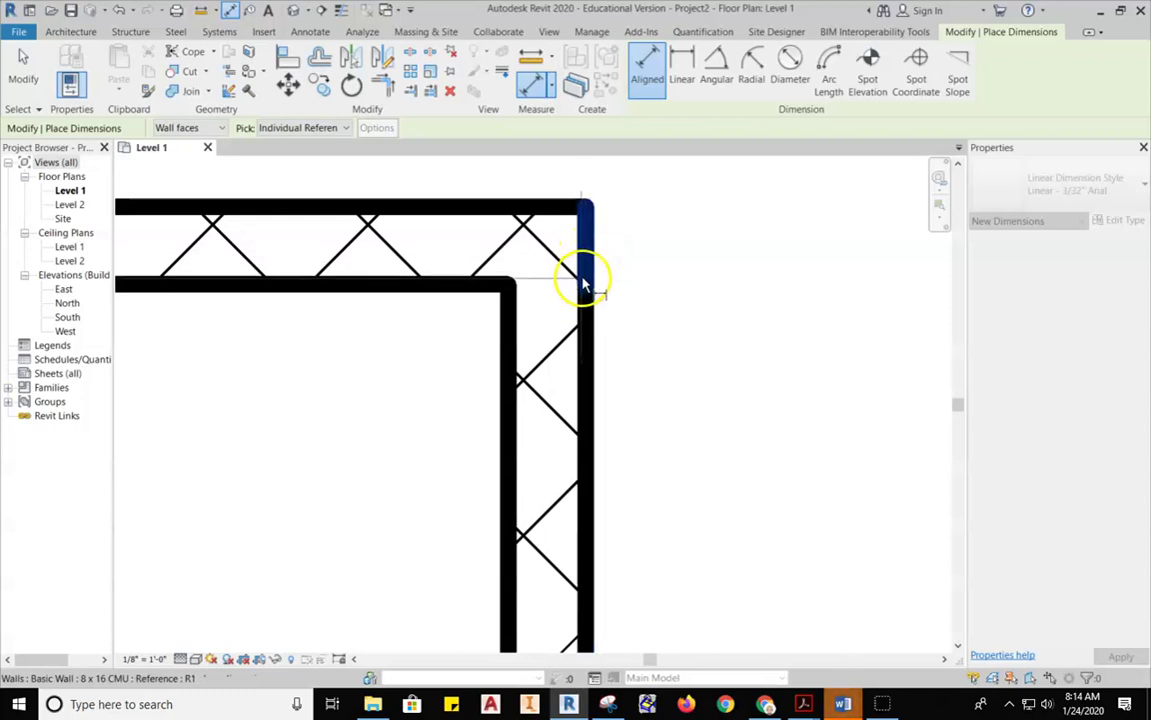
{"action": "left_click", "coordinate": [588, 266]}
{"action": "scroll", "coordinate": [594, 271], "scroll_direction": "down", "scroll_amount": 3}
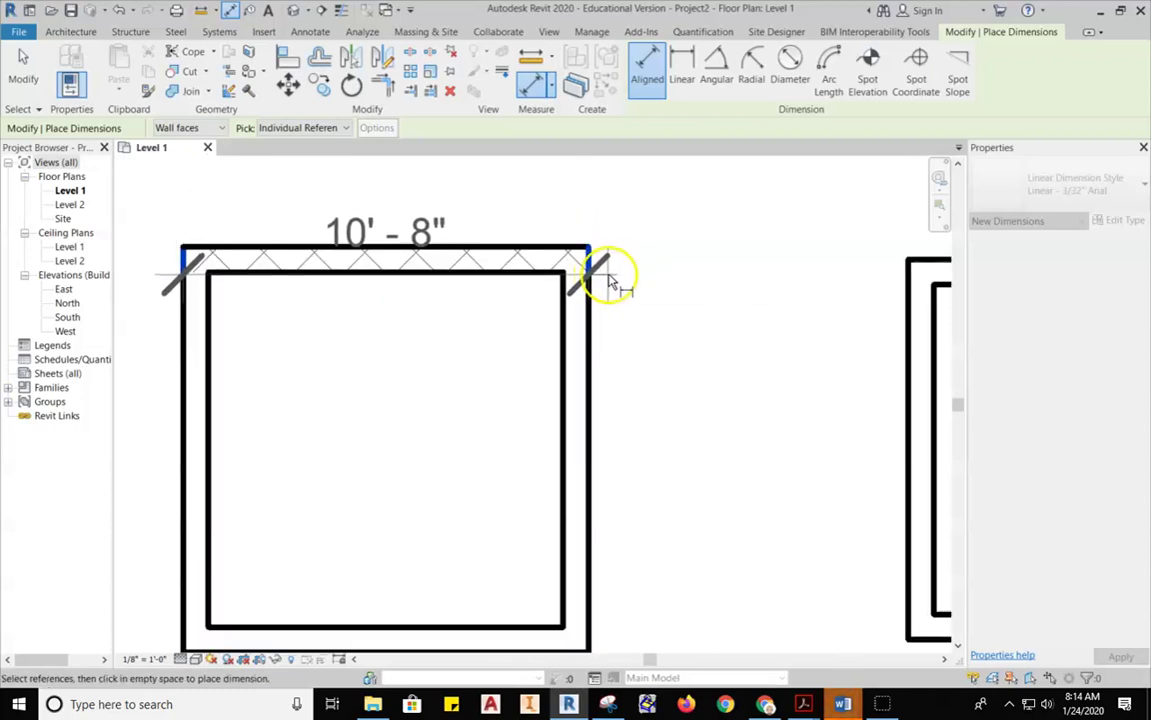
{"action": "middle_click_drag", "start_coordinate": [423, 358], "coordinate": [485, 488]}
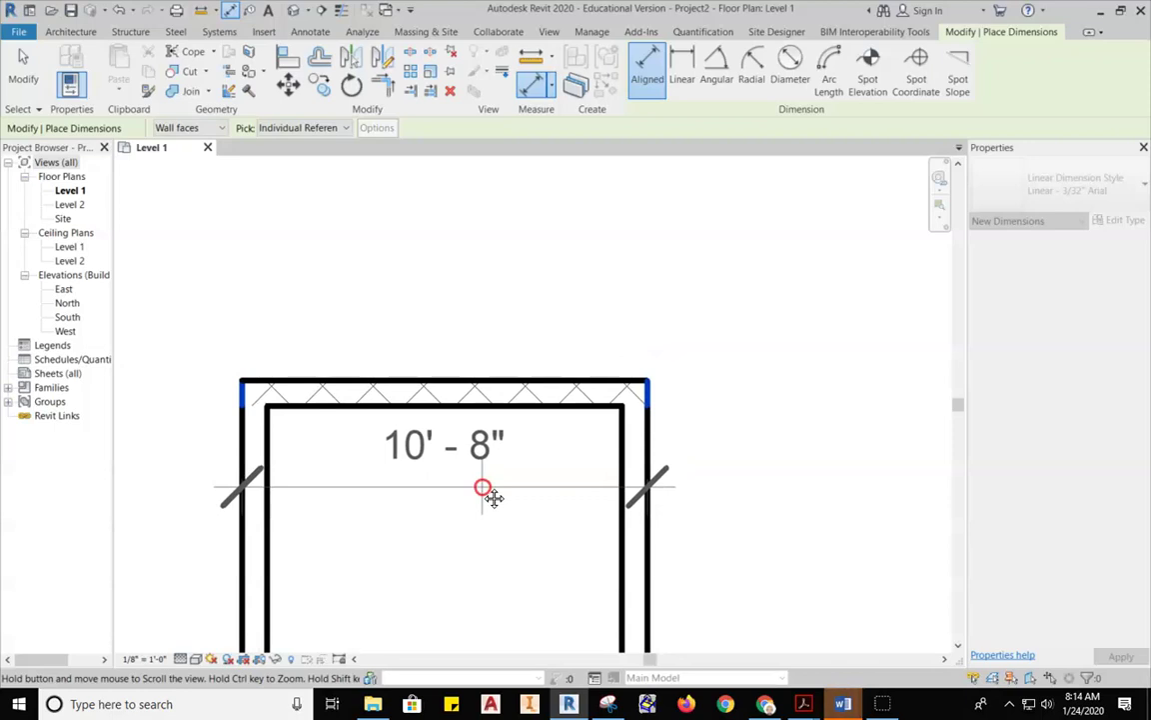
{"action": "left_click", "coordinate": [478, 298]}
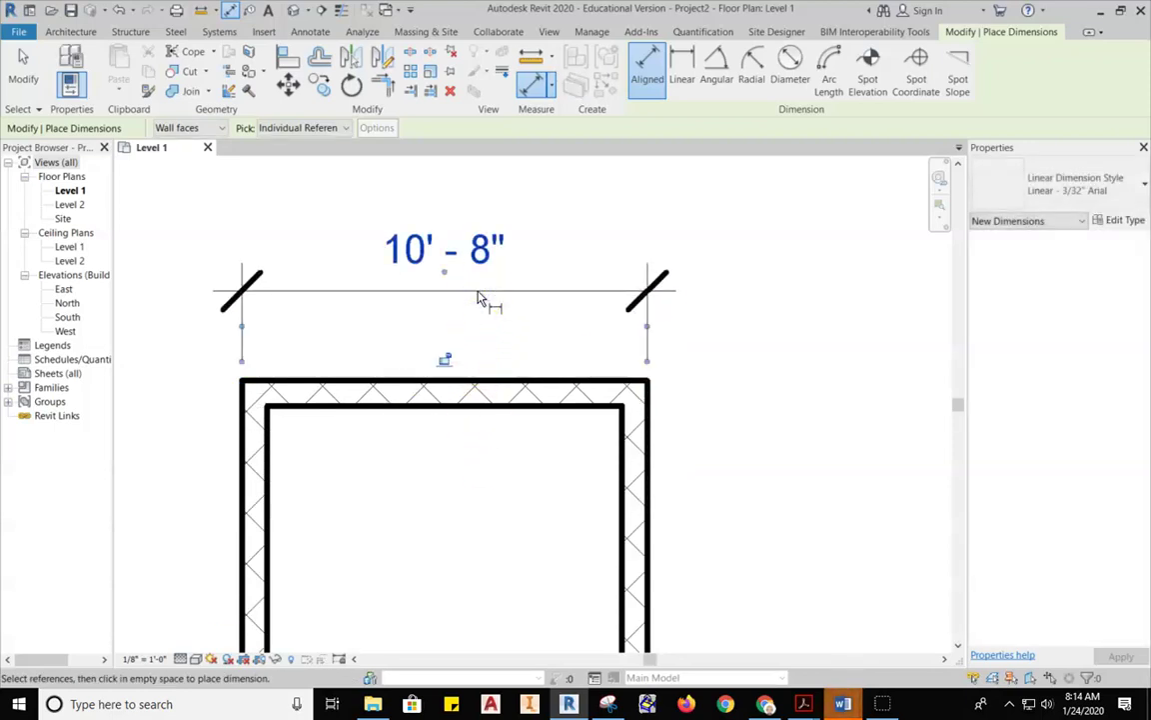
Dimension the left square between the outer faces of its upper and lower walls, placing the dimension to the right of the square.
{"action": "left_click", "coordinate": [593, 378]}
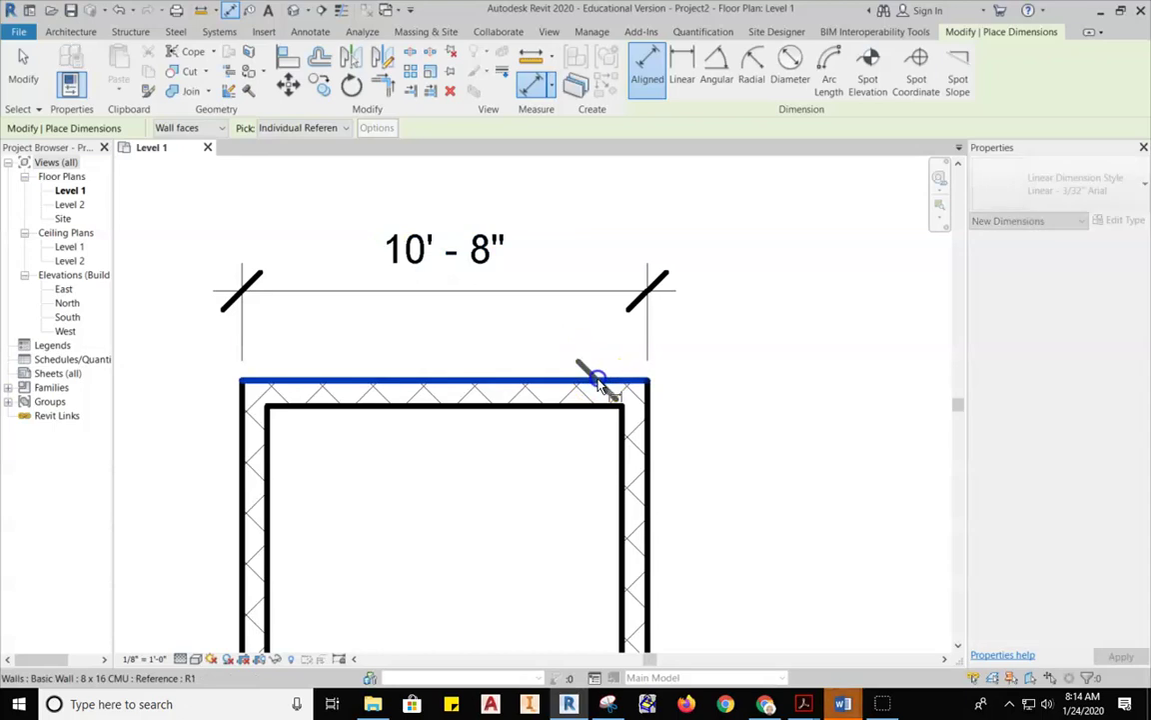
{"action": "middle_click_drag", "start_coordinate": [730, 556], "coordinate": [571, 481]}
{"action": "left_click", "coordinate": [555, 483]}
{"action": "scroll", "coordinate": [611, 440], "scroll_direction": "down", "scroll_amount": 1}
{"action": "left_click", "coordinate": [675, 383]}
Dimension the middle square's overall width and height between outer wall faces, placing the dimensions above and to the right of it.
{"action": "middle_click_drag", "start_coordinate": [760, 350], "coordinate": [367, 474]}
{"action": "left_click", "coordinate": [470, 303]}
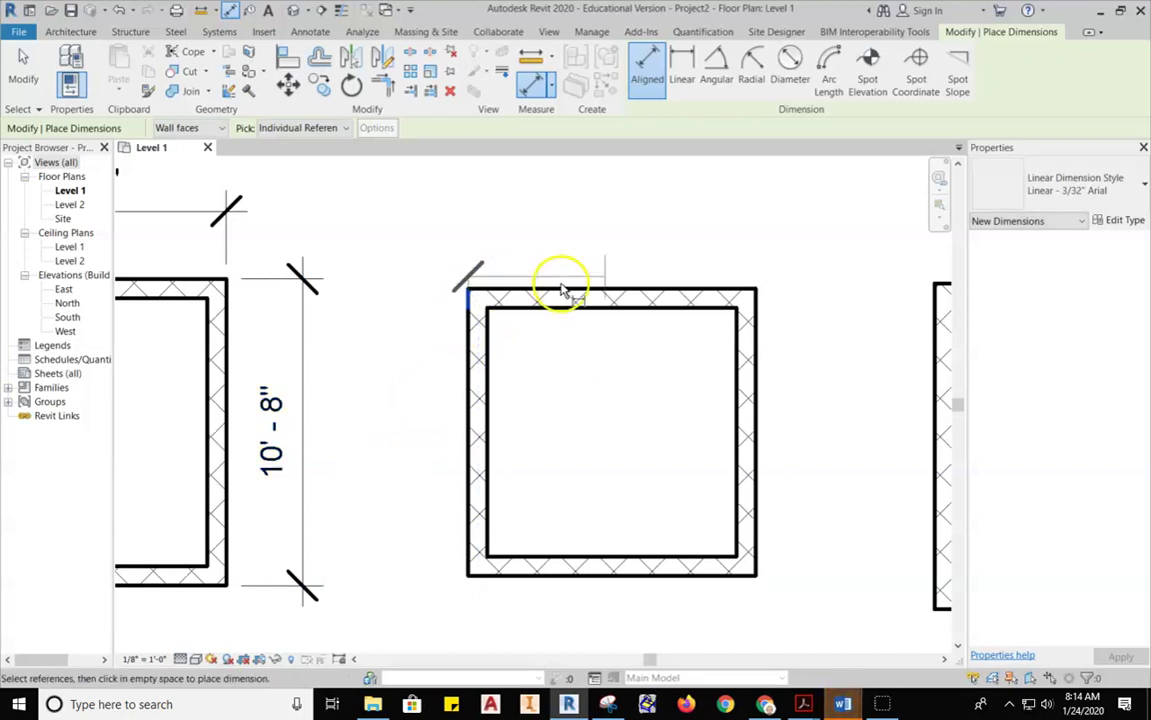
{"action": "left_click", "coordinate": [760, 308]}
{"action": "left_click", "coordinate": [716, 245]}
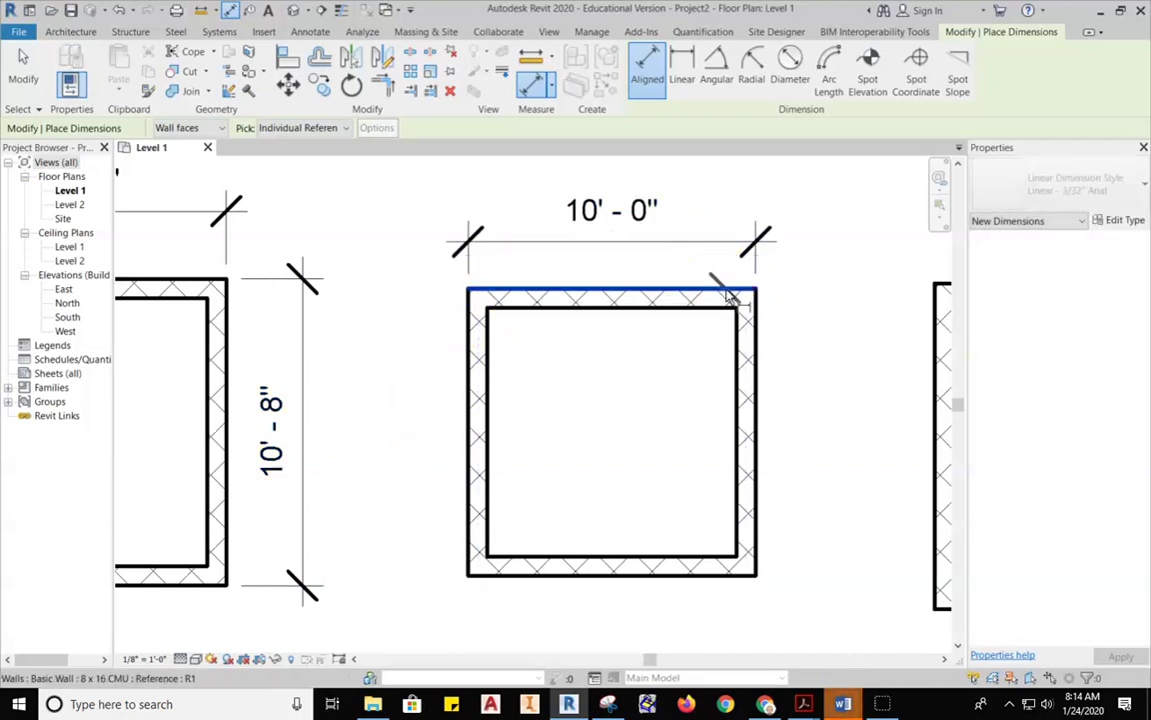
{"action": "left_click", "coordinate": [740, 578]}
{"action": "left_click", "coordinate": [767, 499]}
Dimension the right square between the outer faces of its left and right walls, placing the dimension above the square.
{"action": "middle_click_drag", "start_coordinate": [861, 360], "coordinate": [459, 380]}
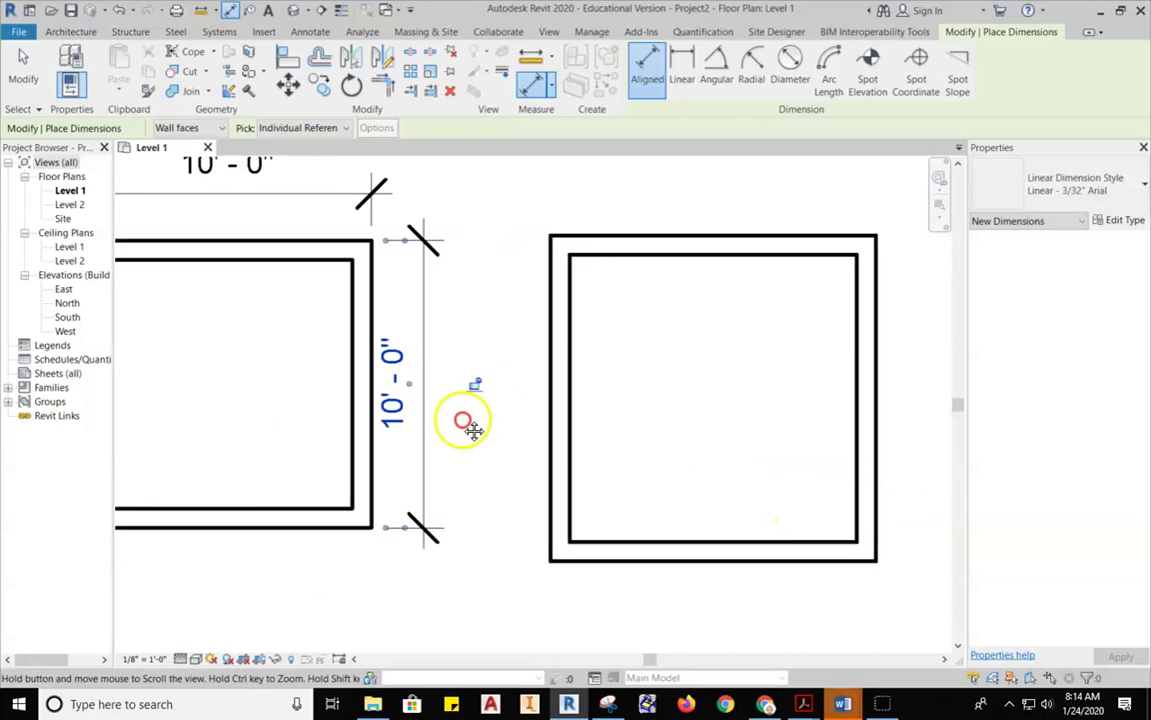
{"action": "left_click", "coordinate": [531, 268]}
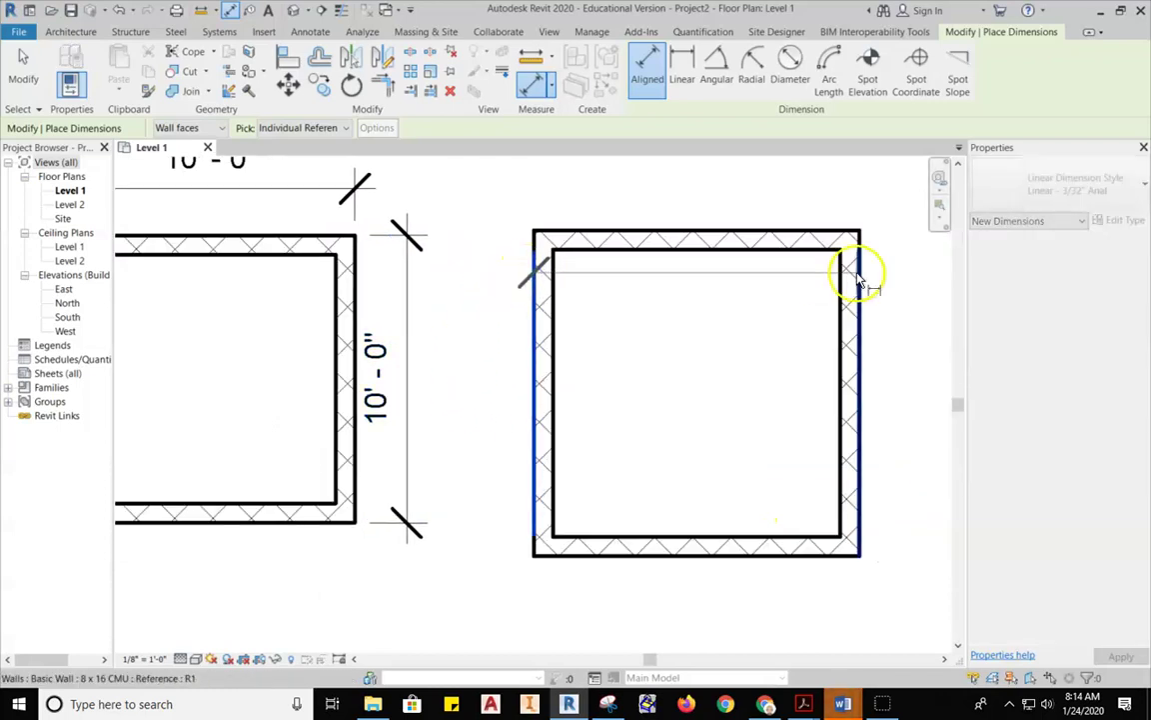
{"action": "left_click", "coordinate": [859, 280]}
{"action": "middle_click_drag", "start_coordinate": [807, 330], "coordinate": [765, 420]}
{"action": "left_click", "coordinate": [751, 239]}
Dimension the right square between the outer faces of its upper and lower walls, placing the dimension to the right of the square.
{"action": "left_click", "coordinate": [788, 322]}
{"action": "middle_click_drag", "start_coordinate": [781, 634], "coordinate": [756, 543]}
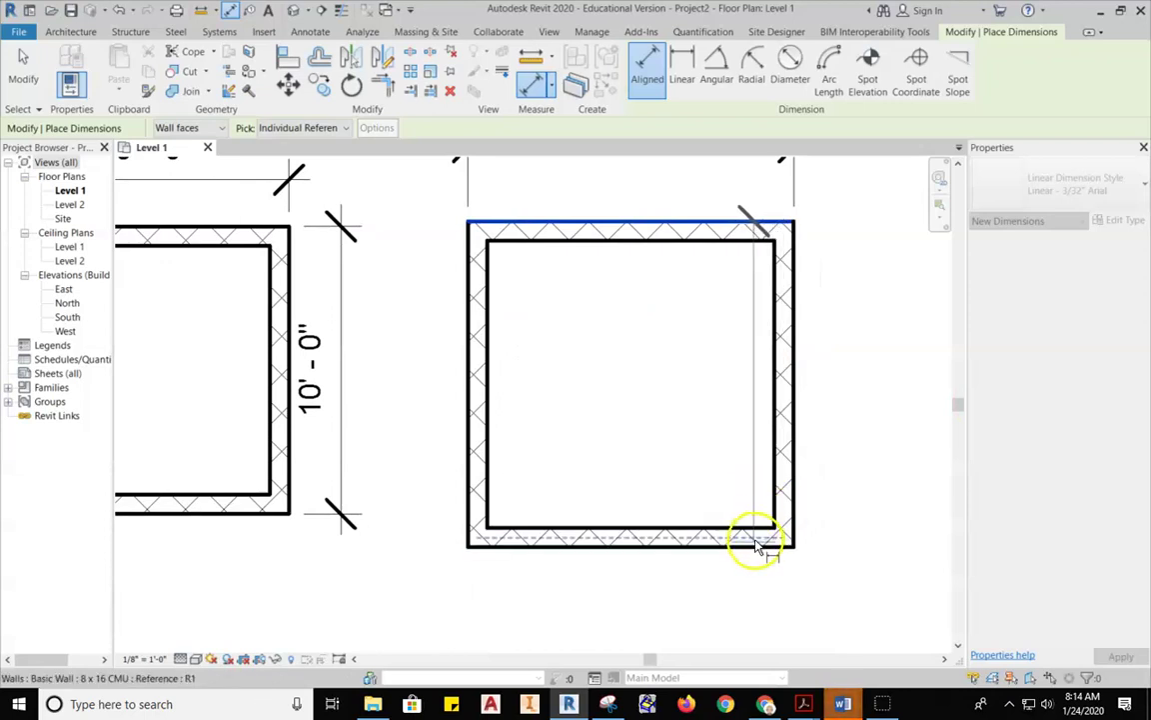
{"action": "left_click", "coordinate": [762, 545]}
{"action": "left_click", "coordinate": [883, 487]}
{"action": "scroll", "coordinate": [630, 442], "scroll_direction": "down", "scroll_amount": 5}
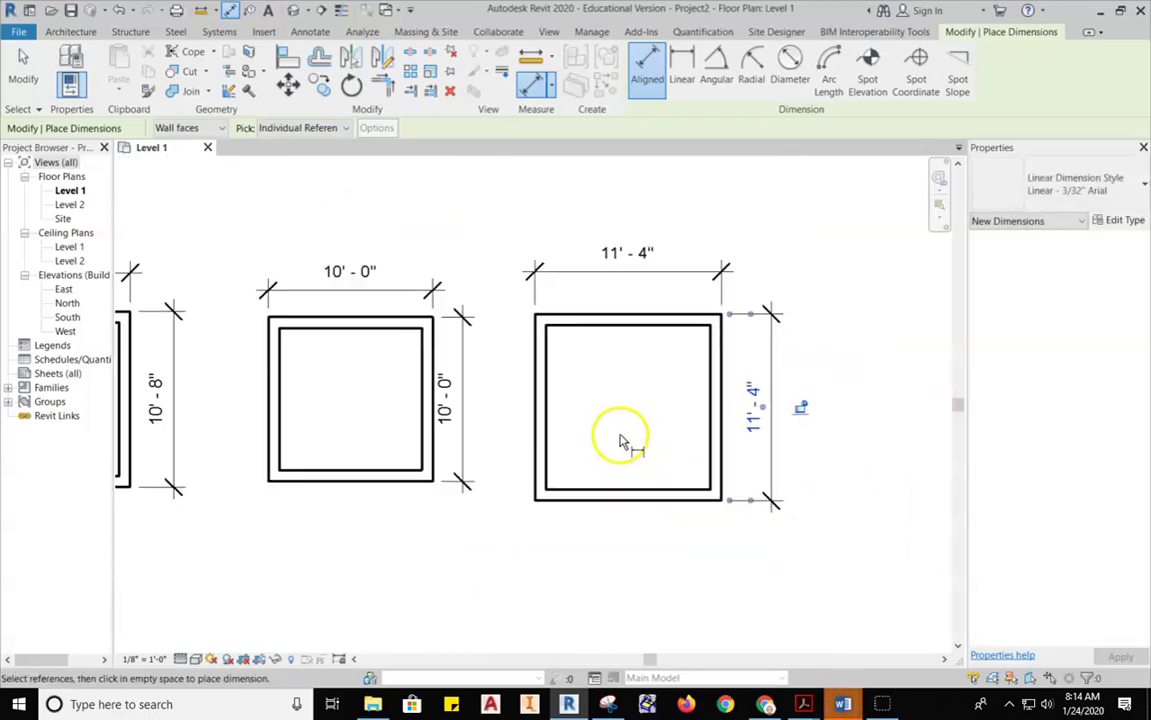